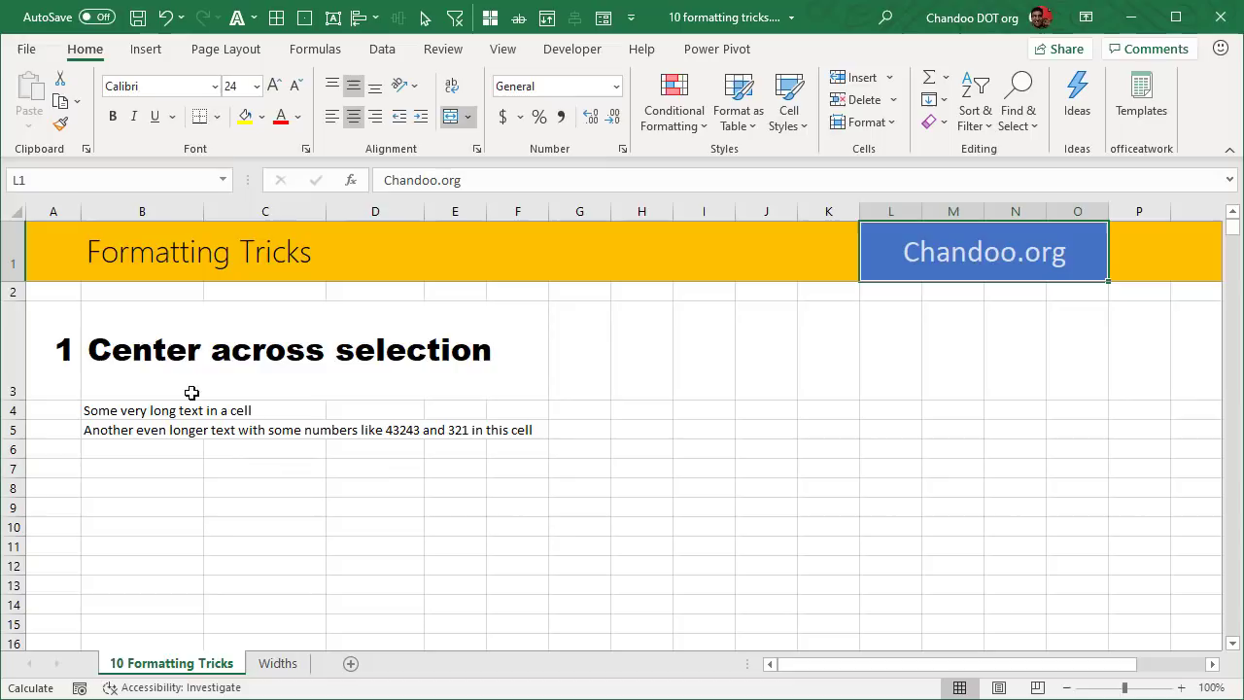
Step: Merge and center cells B4:F4 holding the first long text
left_click(114, 412)
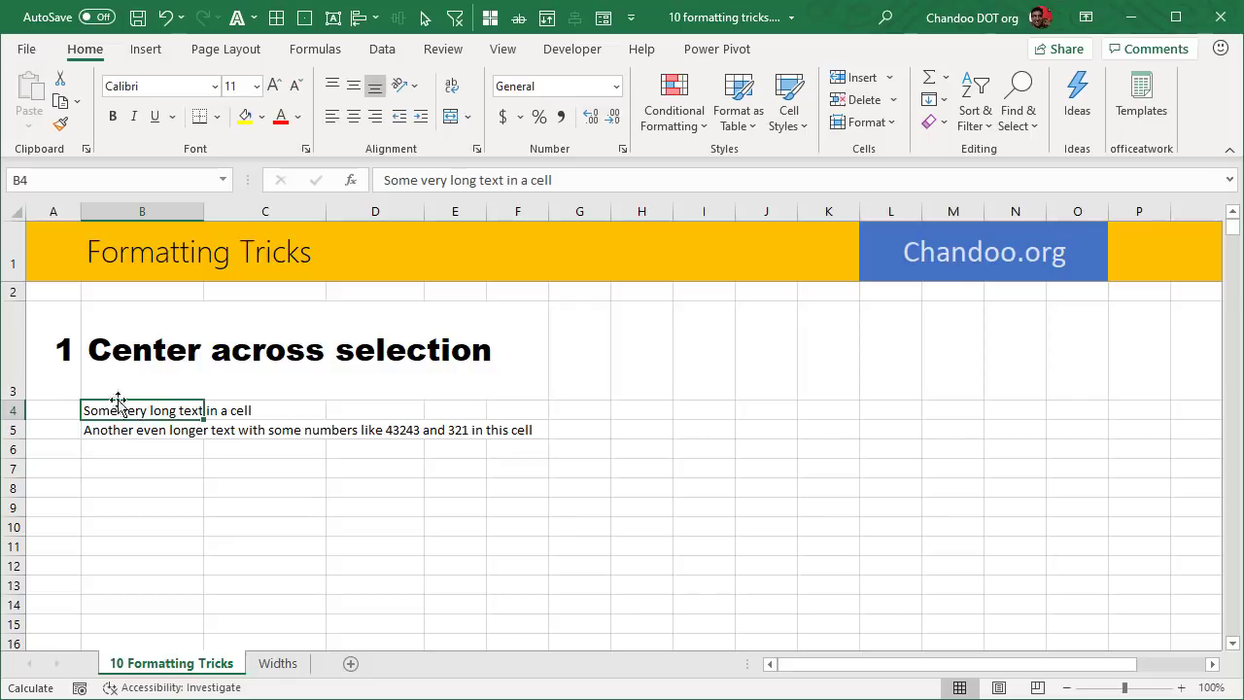
left_click_drag(141, 413, 535, 405)
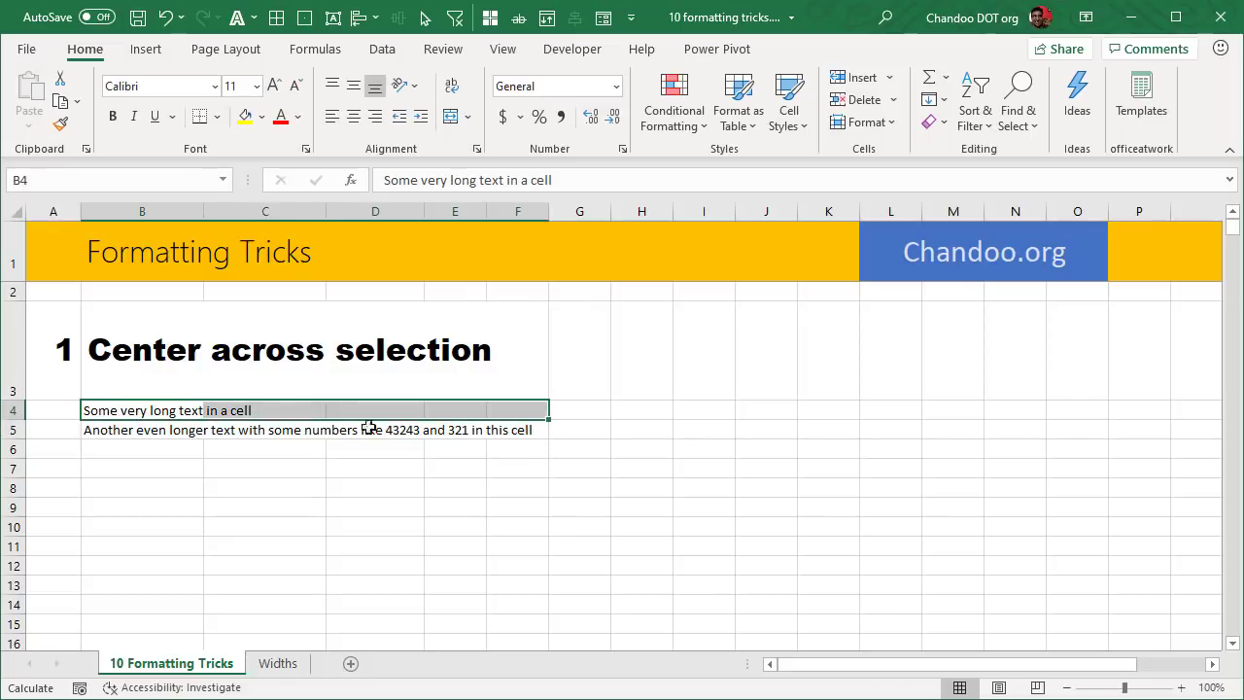
left_click(450, 117)
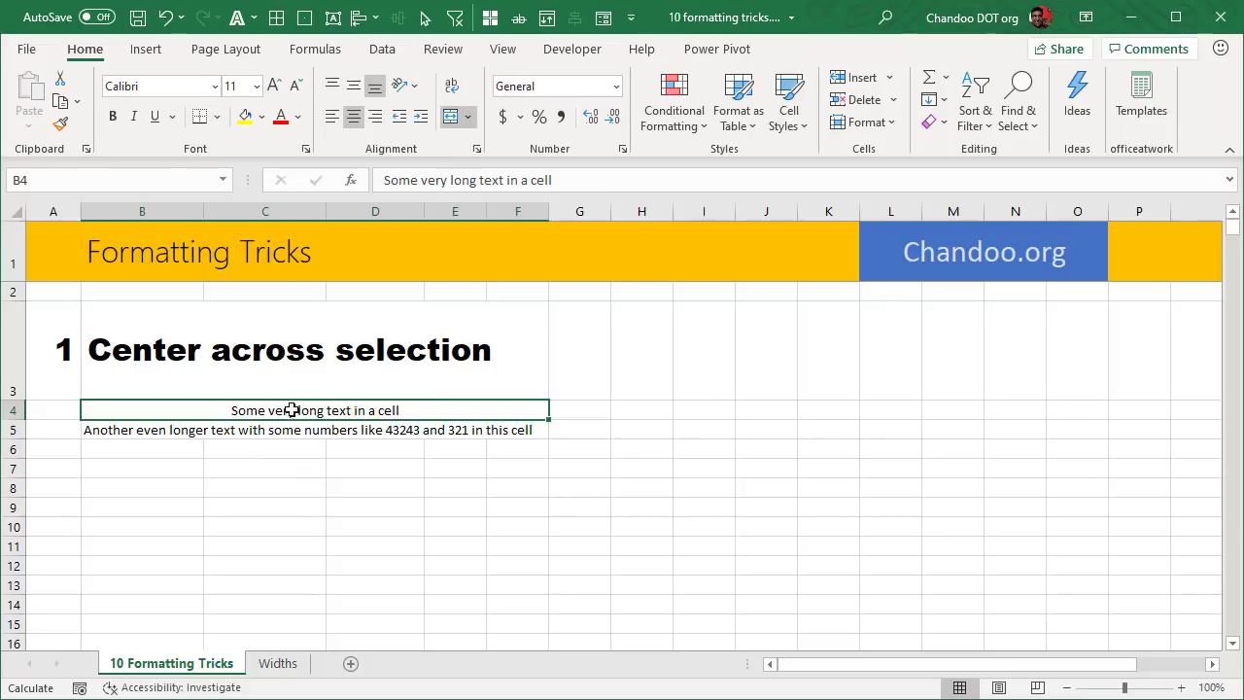
left_click(336, 486)
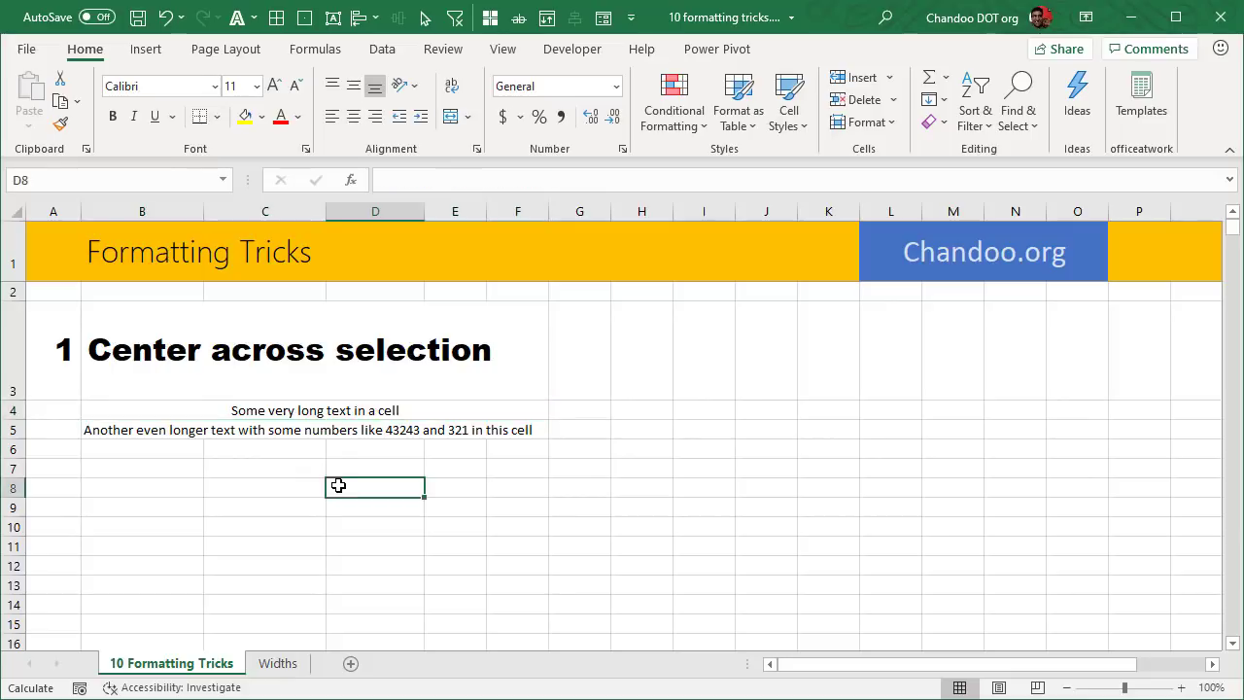
left_click(349, 410)
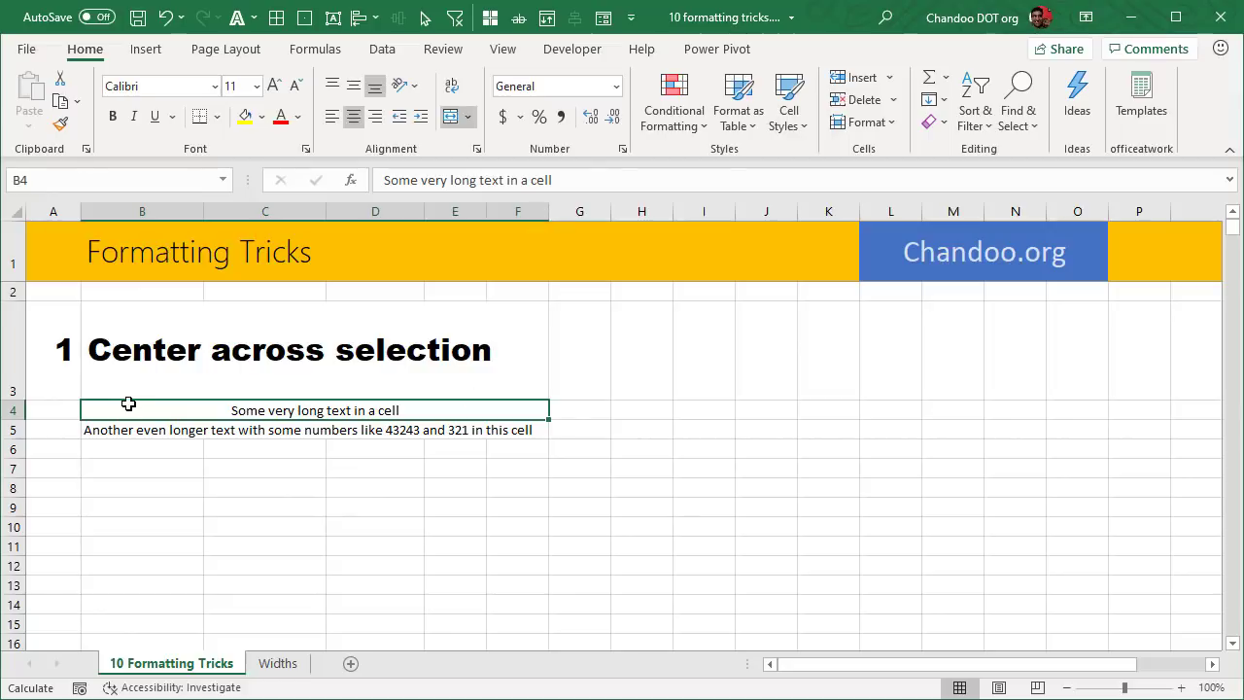
Step: Enter a formula in B8 that references cell B4
left_click(186, 497)
type("=")
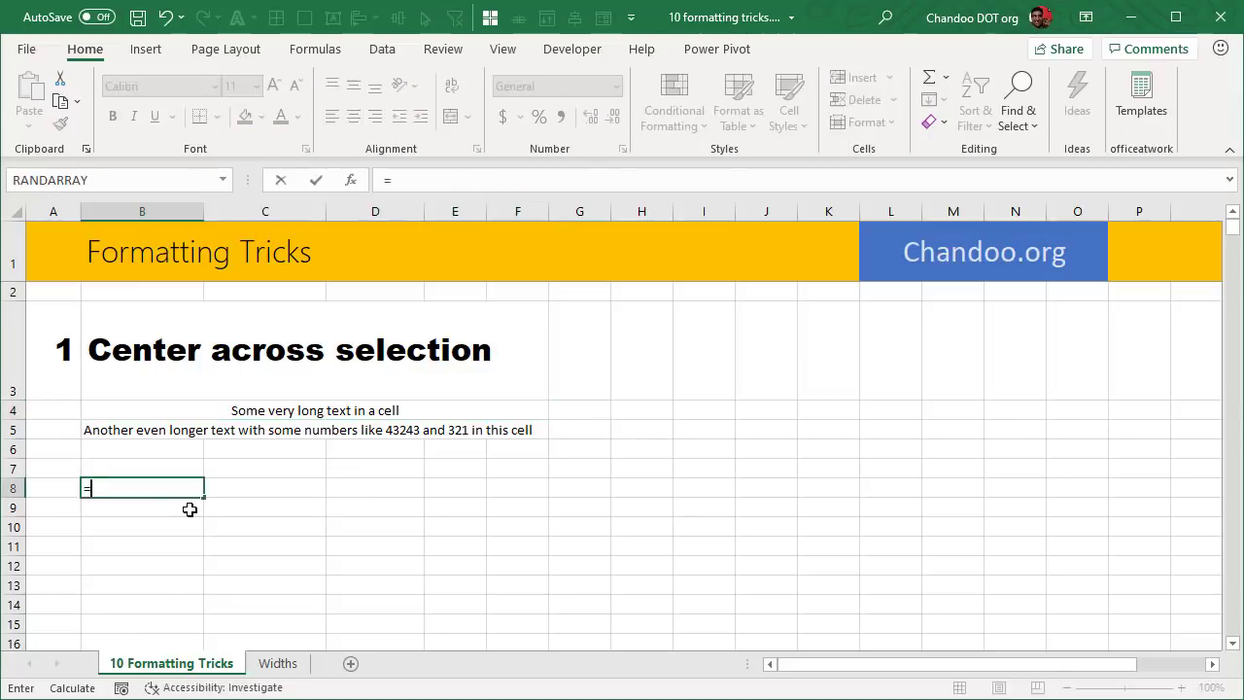
key("Up")
key("Up")
key("Up")
key("Up")
key("Return")
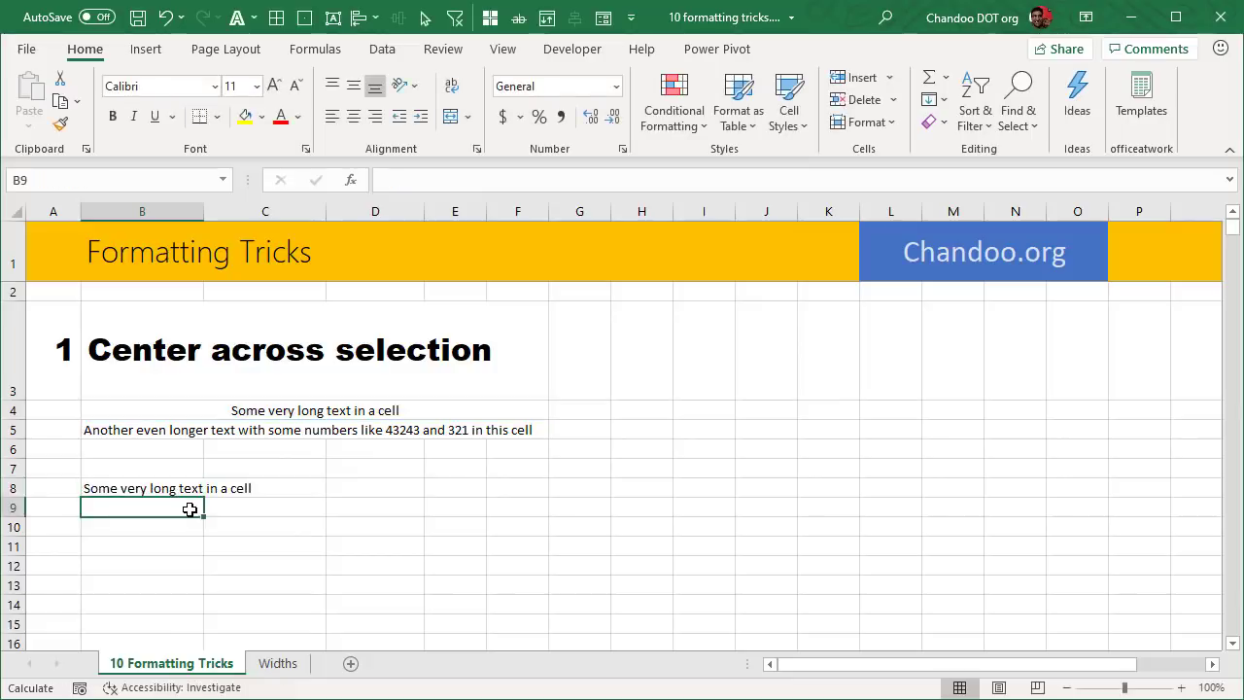
Step: Enter the formula =D4 in cell E8 to reference a cell inside the merged range
key("Up")
key("Right")
key("Right")
key("Right")
type("=")
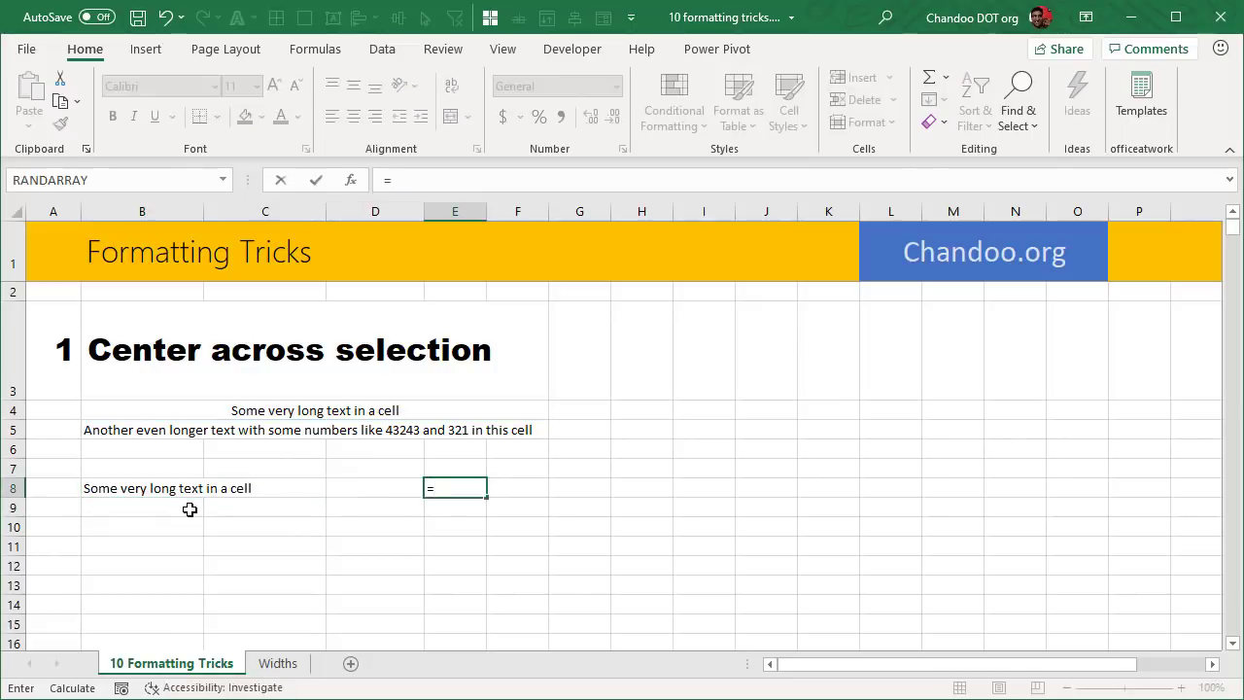
type("c")
key("BackSpace")
type("d4")
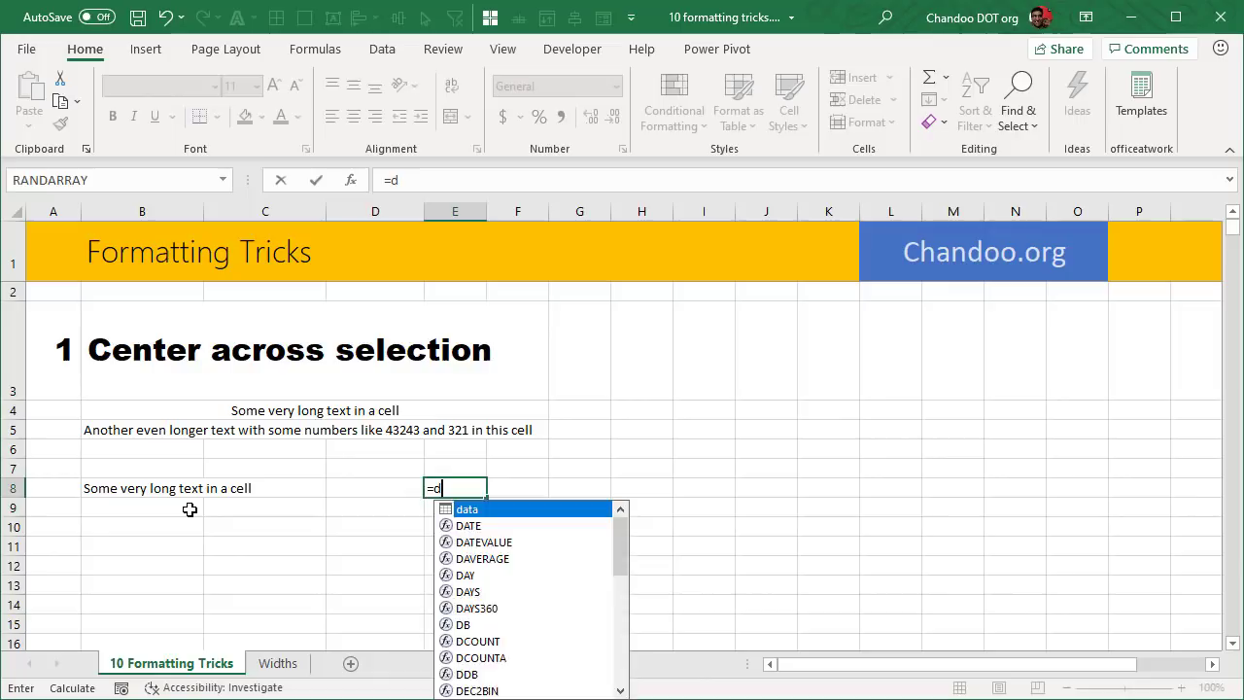
key("Return")
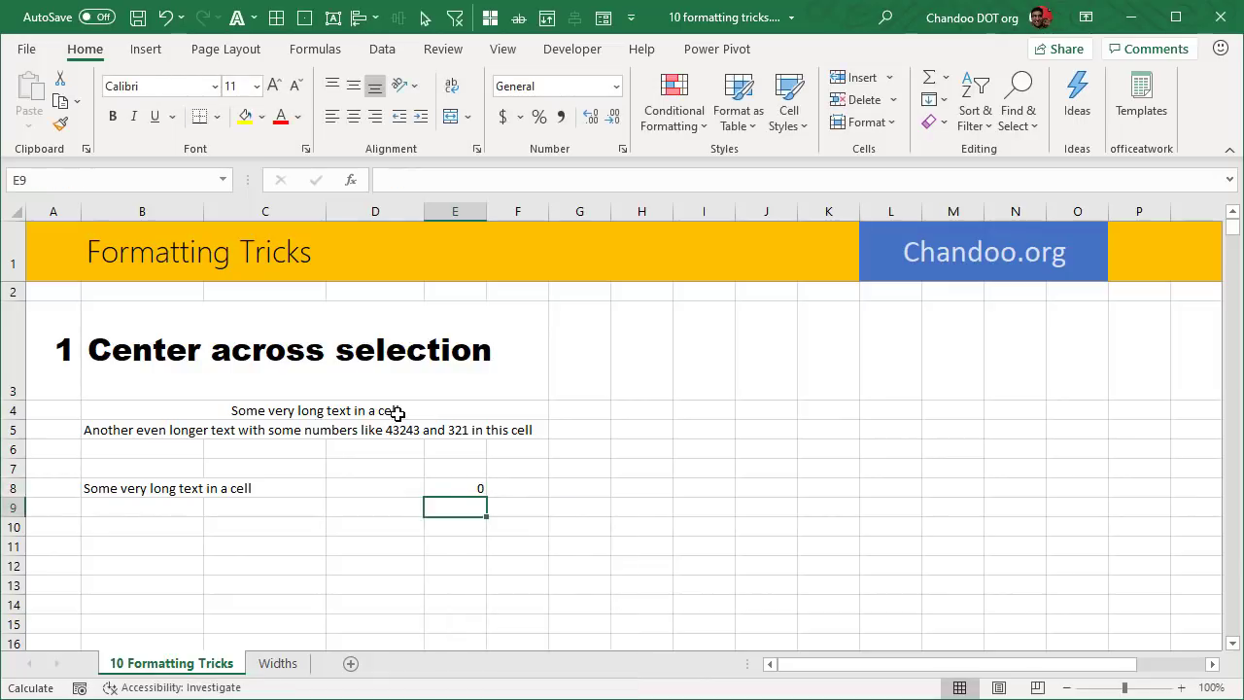
Step: Clear the test formulas in cells E8 and B8
left_click(448, 489)
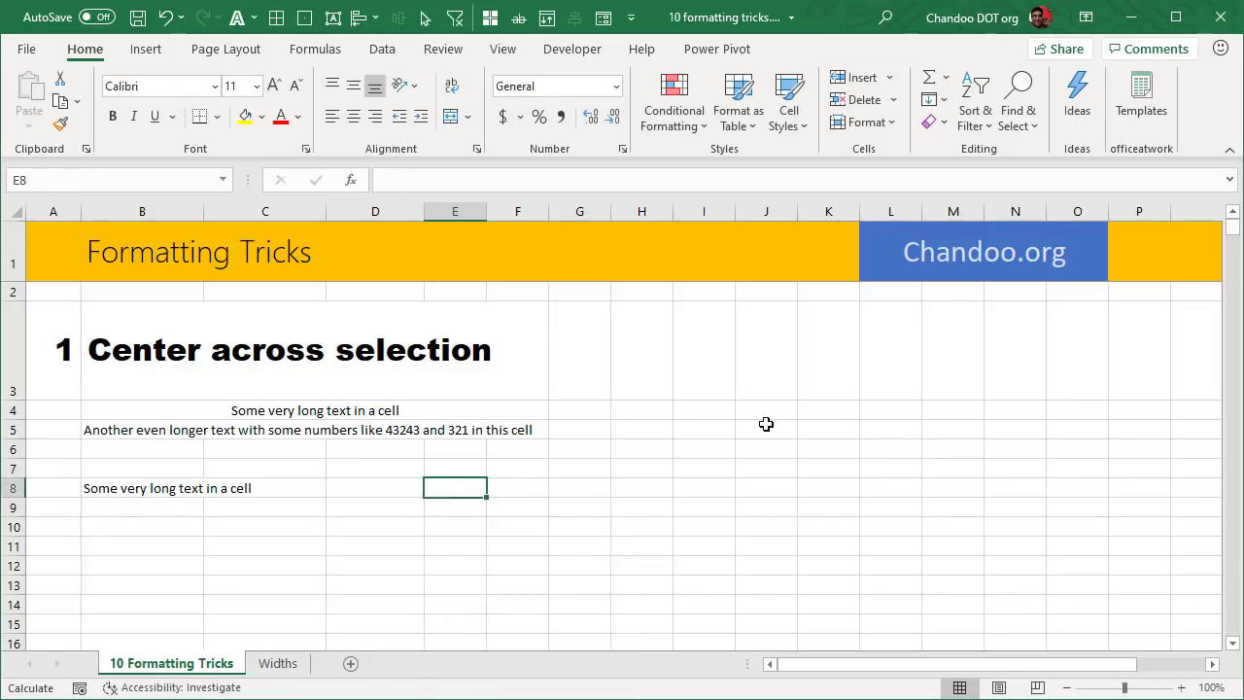
left_click(124, 490)
key("Delete")
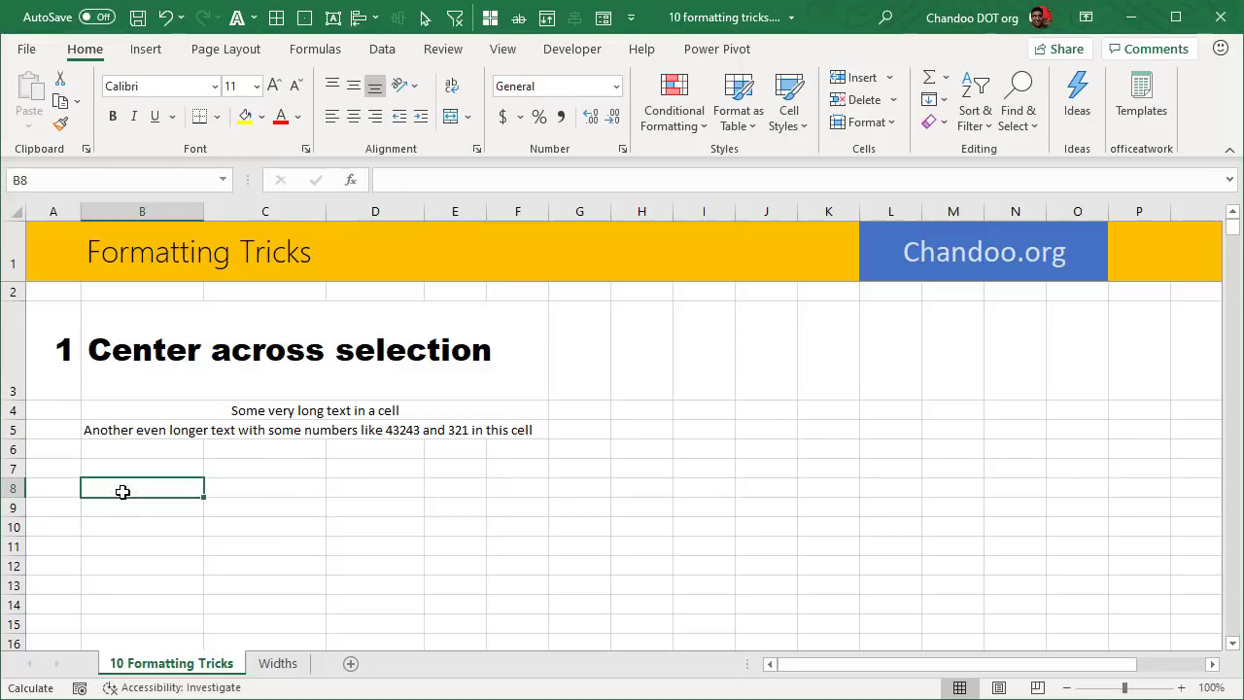
Step: Unmerge the merged range B4:F4
left_click(251, 410)
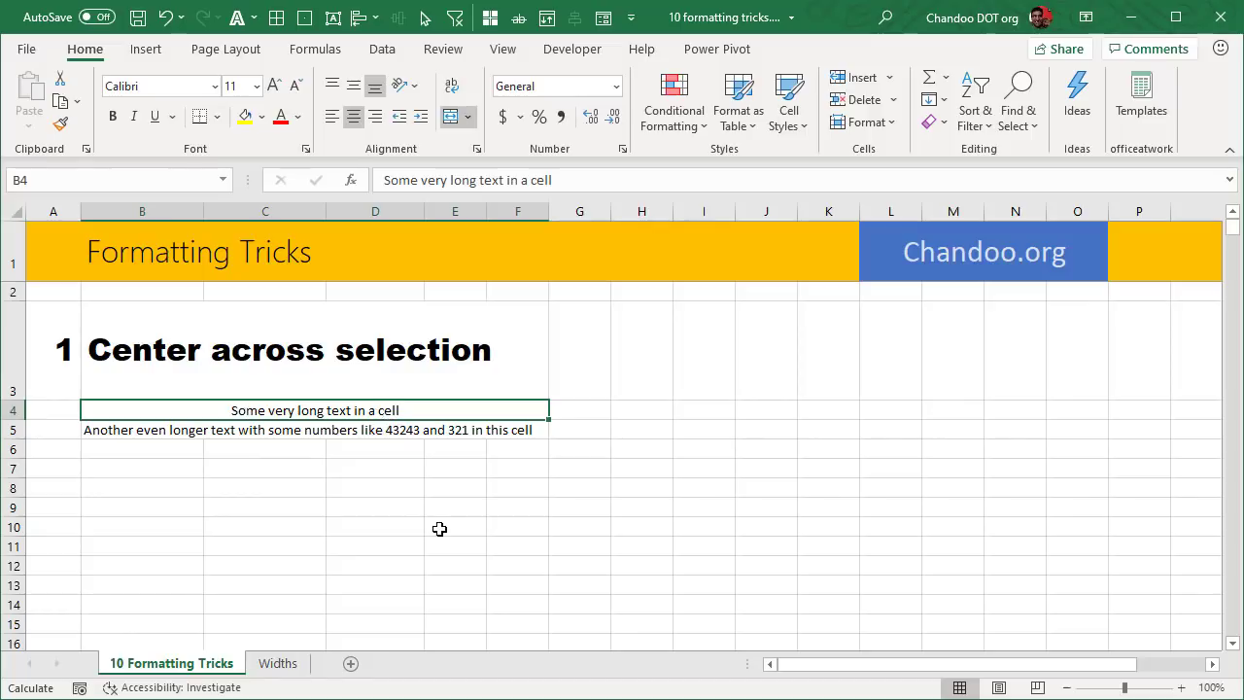
left_click(450, 116)
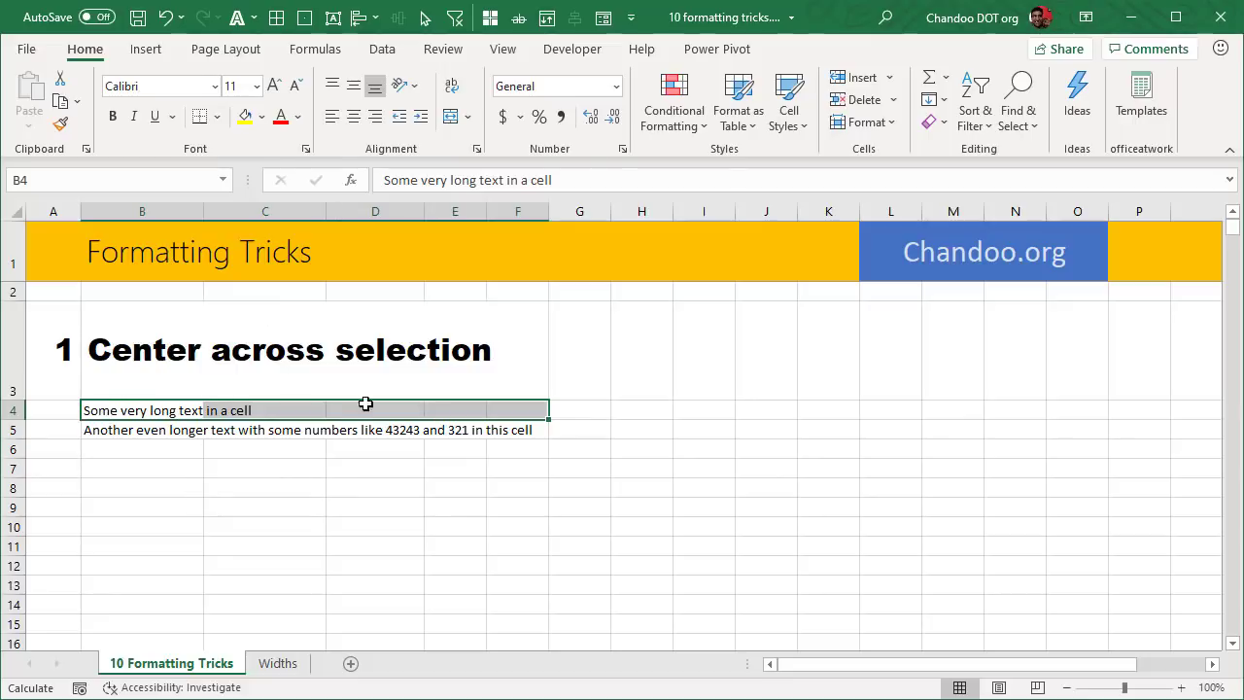
left_click(200, 486)
Step: Format B4:F4 with the horizontal alignment Center Across Selection
left_click_drag(131, 412, 498, 410)
right_click(507, 409)
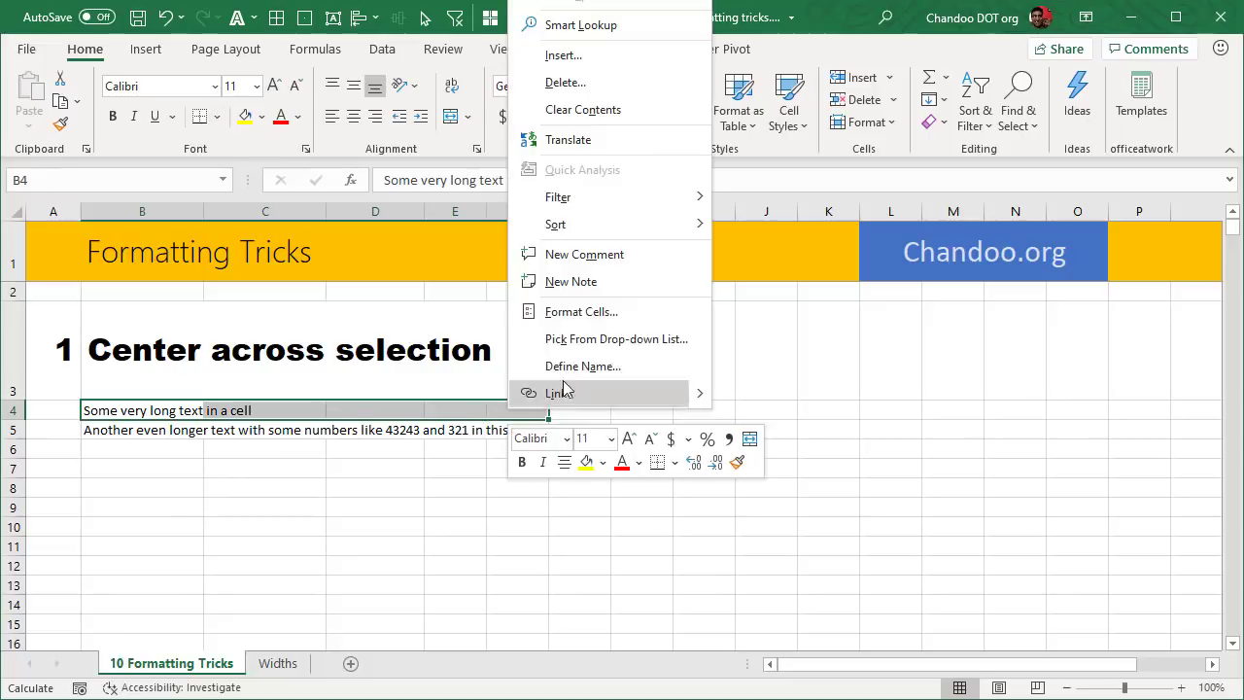
left_click(548, 309)
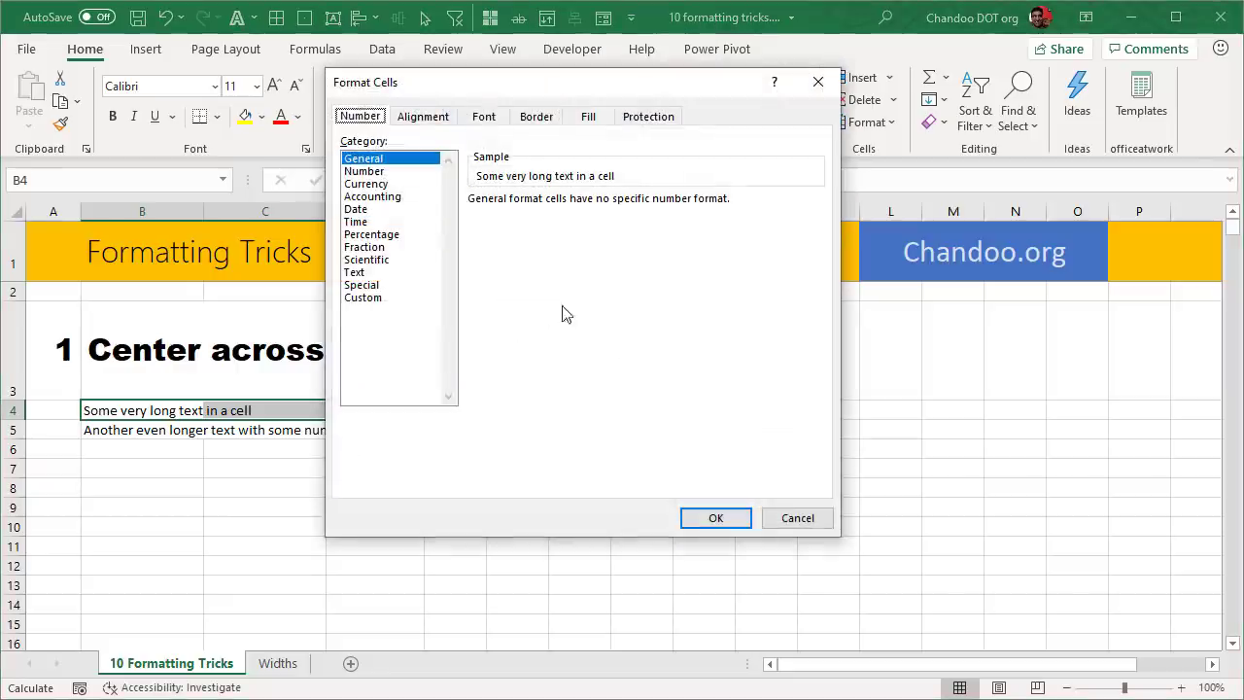
left_click(424, 117)
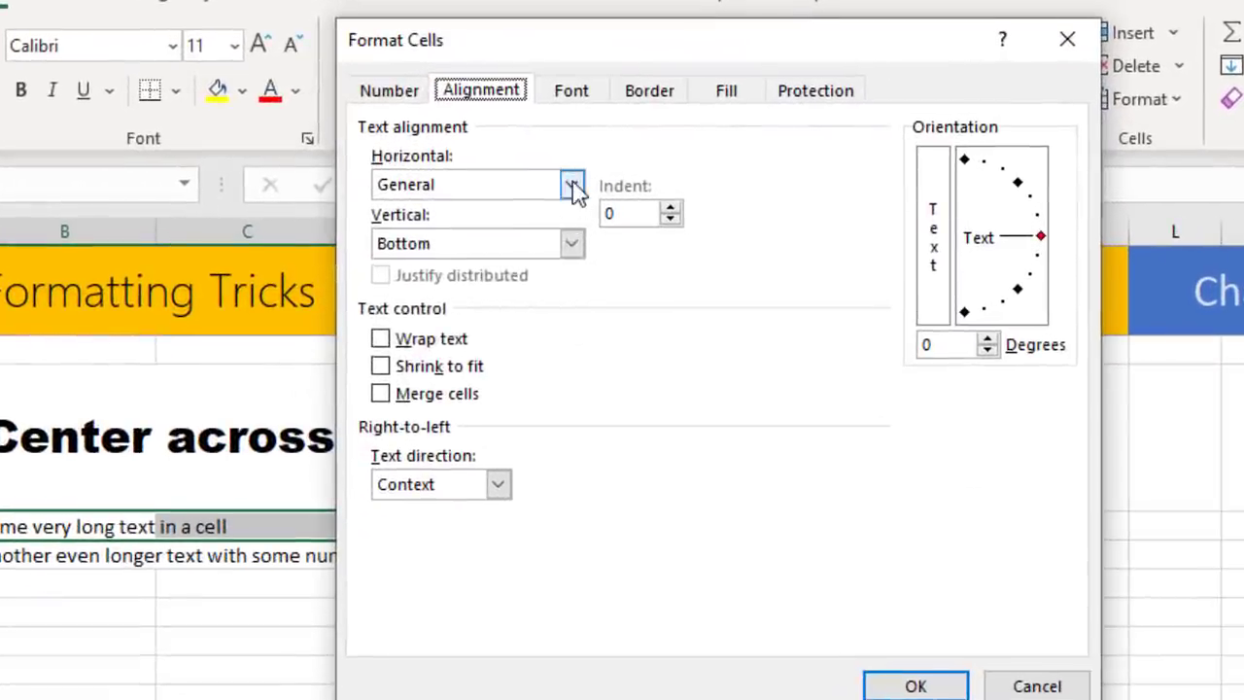
left_click(548, 183)
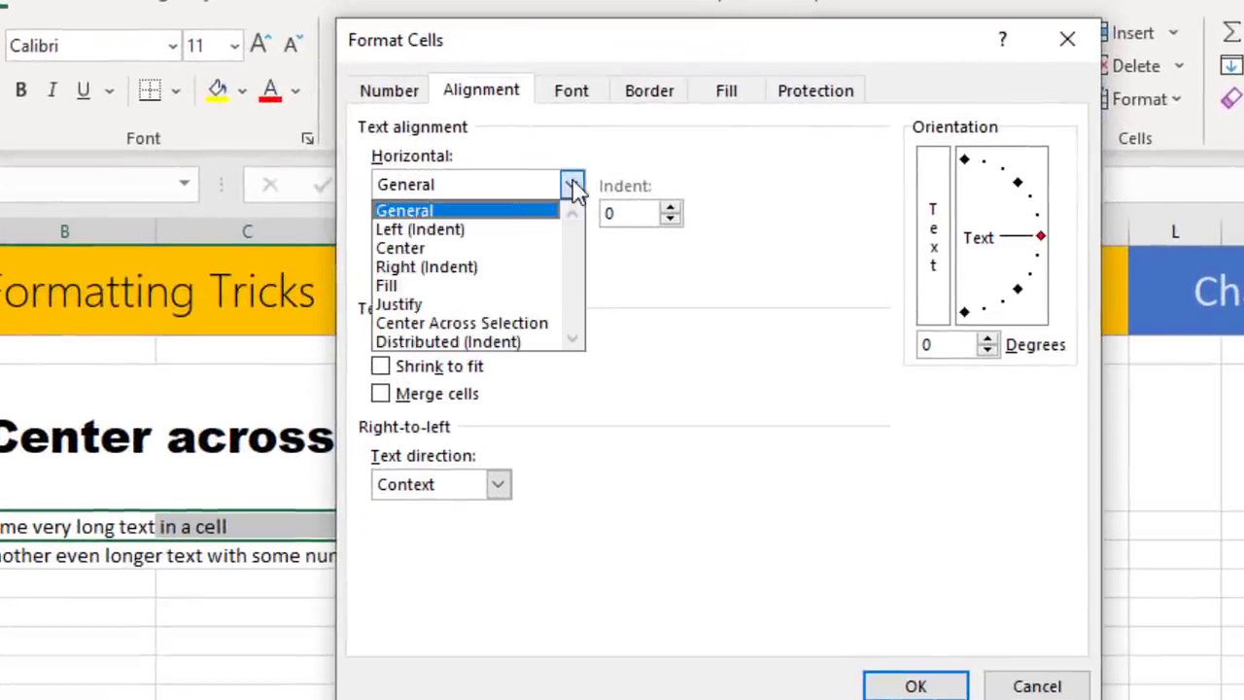
left_click(519, 324)
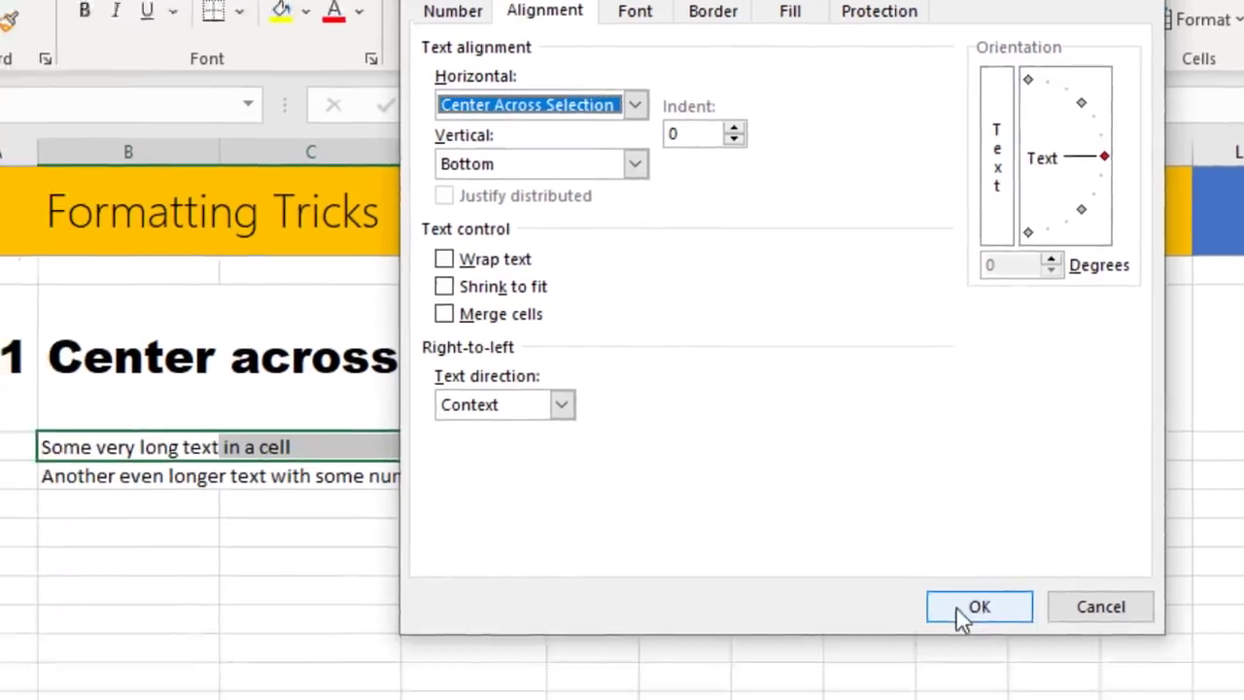
left_click(916, 687)
left_click(827, 542)
Step: Inspect cells D4, E4, F4, C4 and B4 one by one to see which holds the centered text
left_click(499, 352)
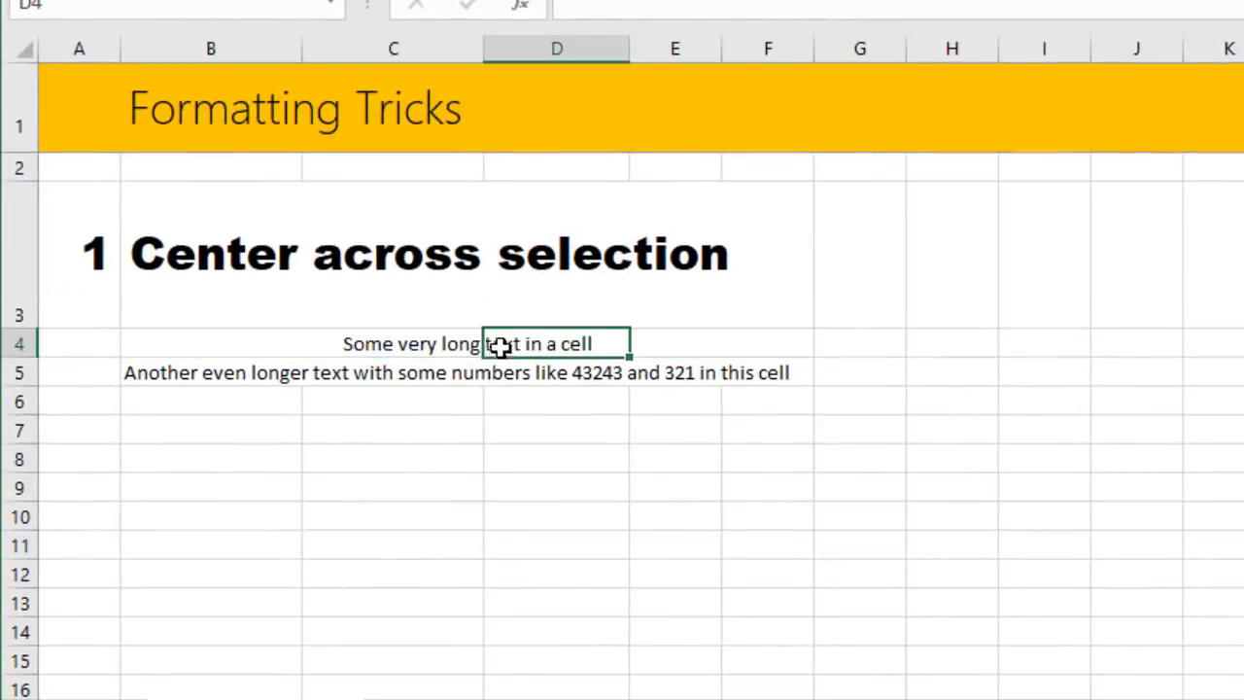
left_click(710, 342)
left_click(749, 341)
left_click(314, 344)
left_click(156, 348)
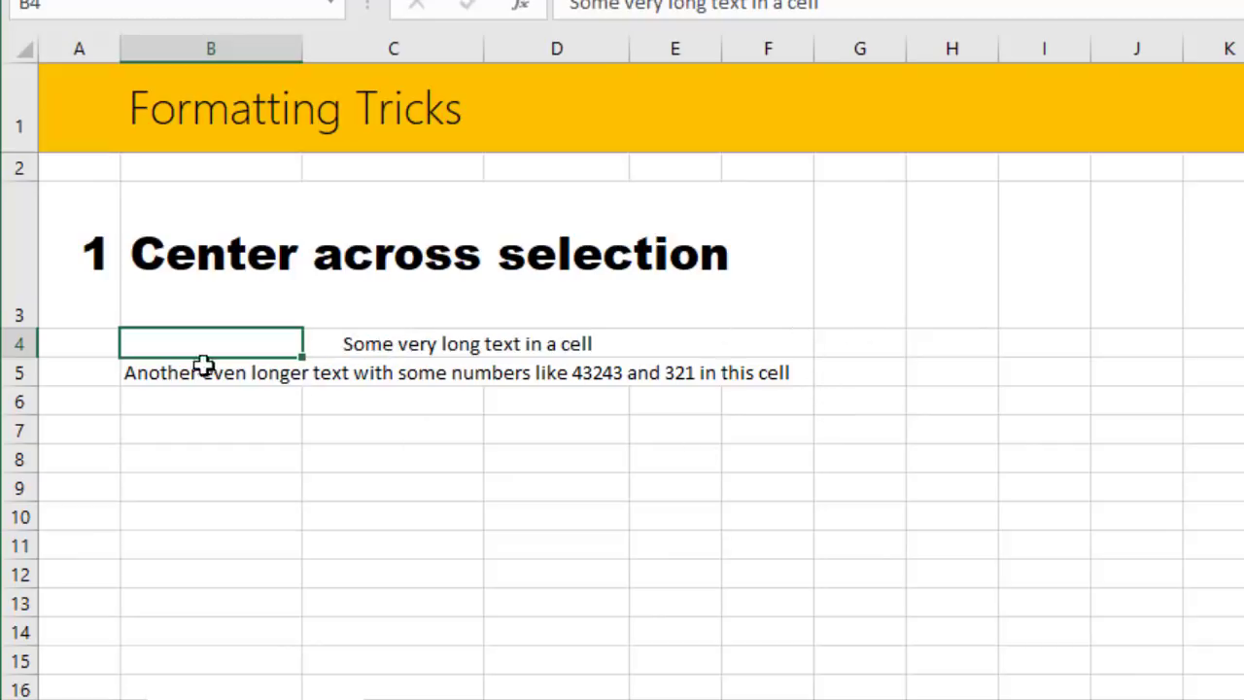
Step: Apply the Center Across Selection horizontal alignment to row 5 from B5 to beyond column P
left_click_drag(172, 373, 1243, 369)
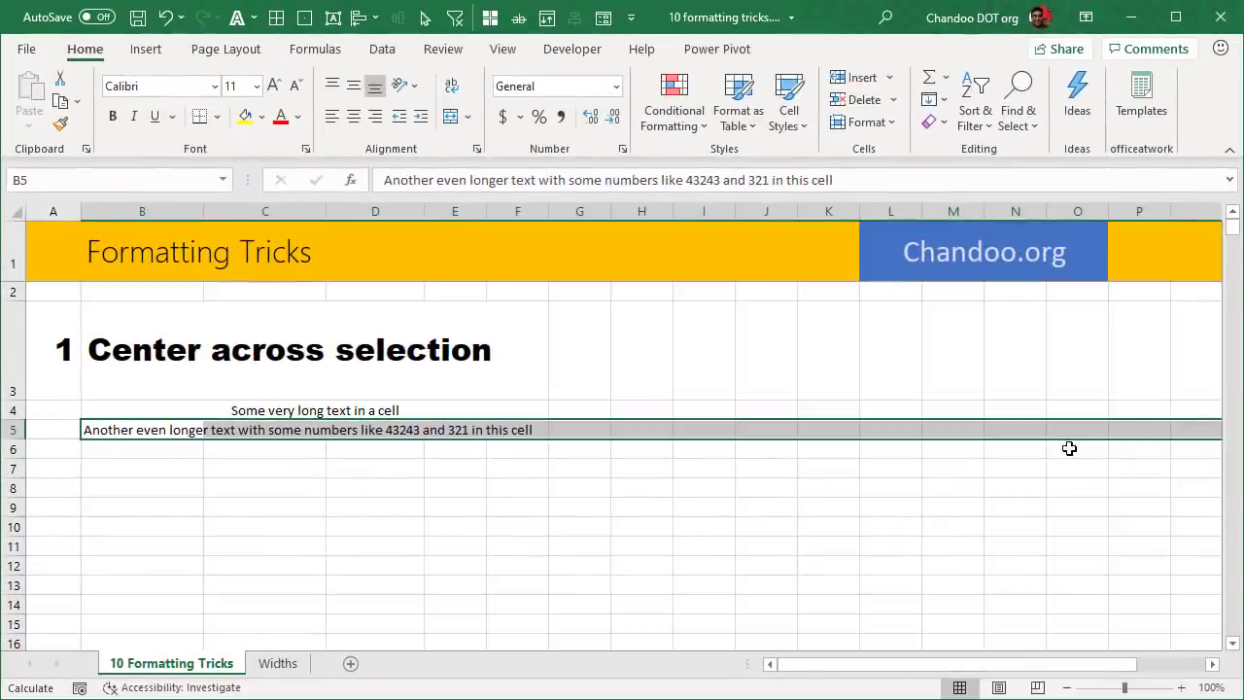
key("ctrl+1")
left_click(799, 357)
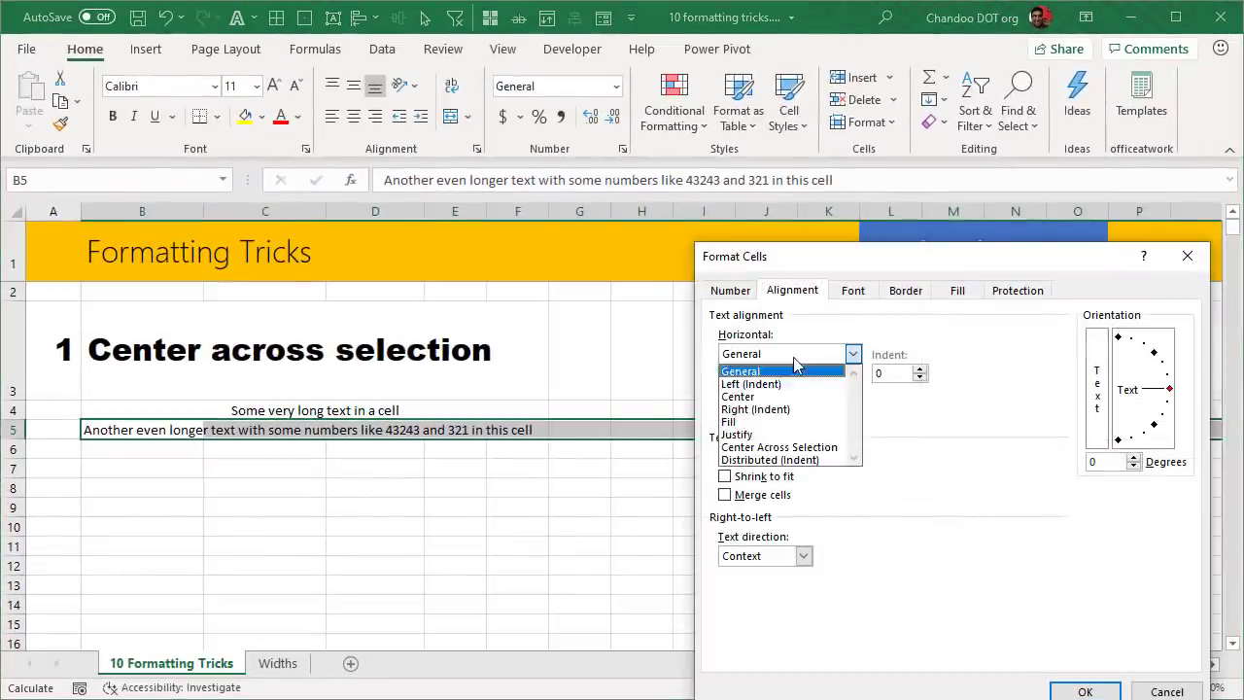
left_click(778, 447)
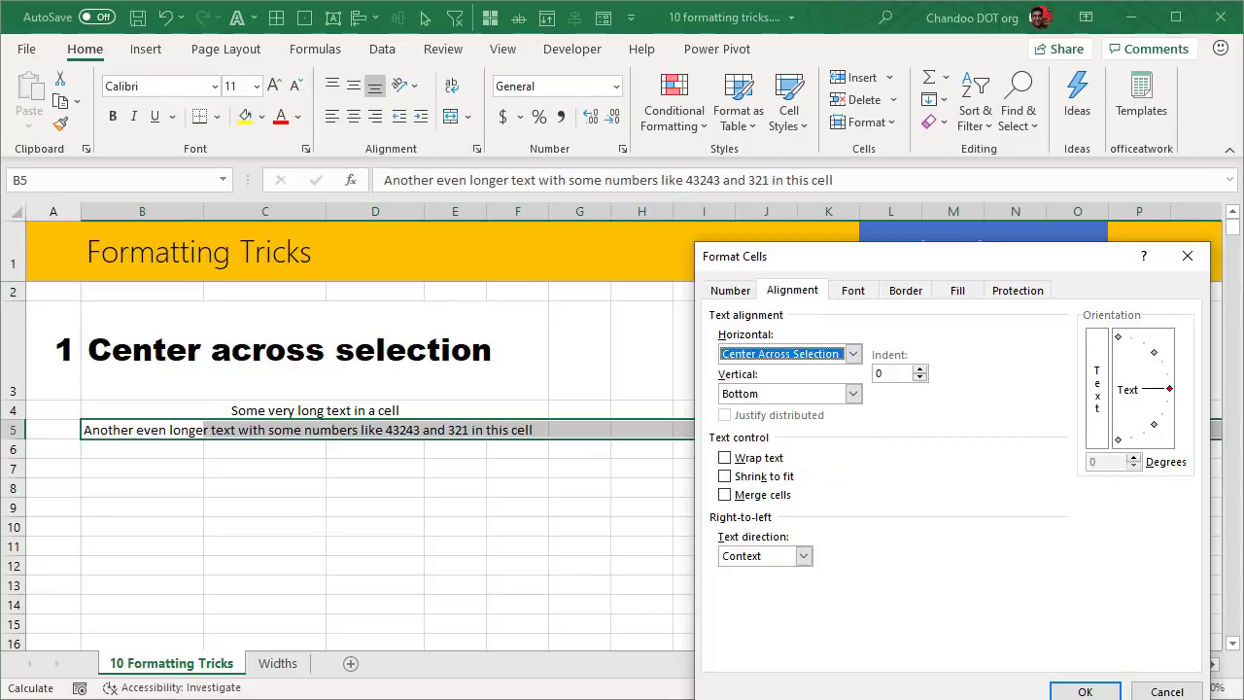
left_click(1081, 691)
left_click(569, 507)
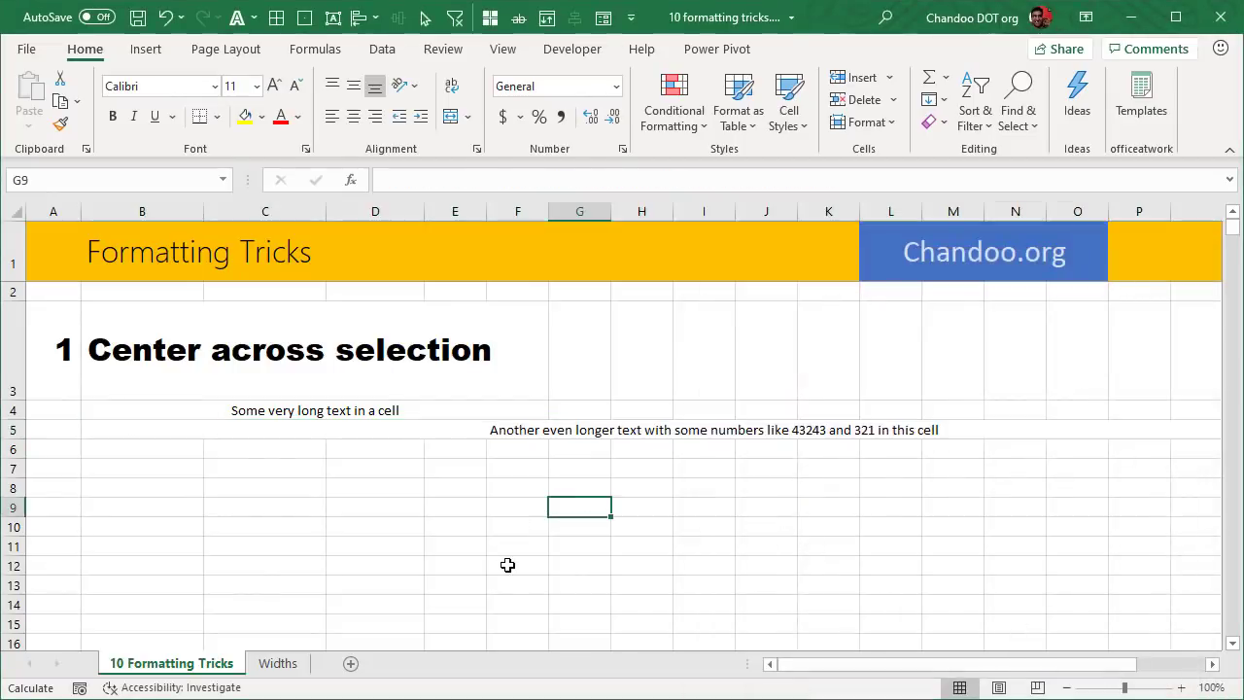
Step: Try to merge and center the text block B42:C55 in the "Merge multiple in a go" section, and cancel it
scroll(495, 539, "down", 9)
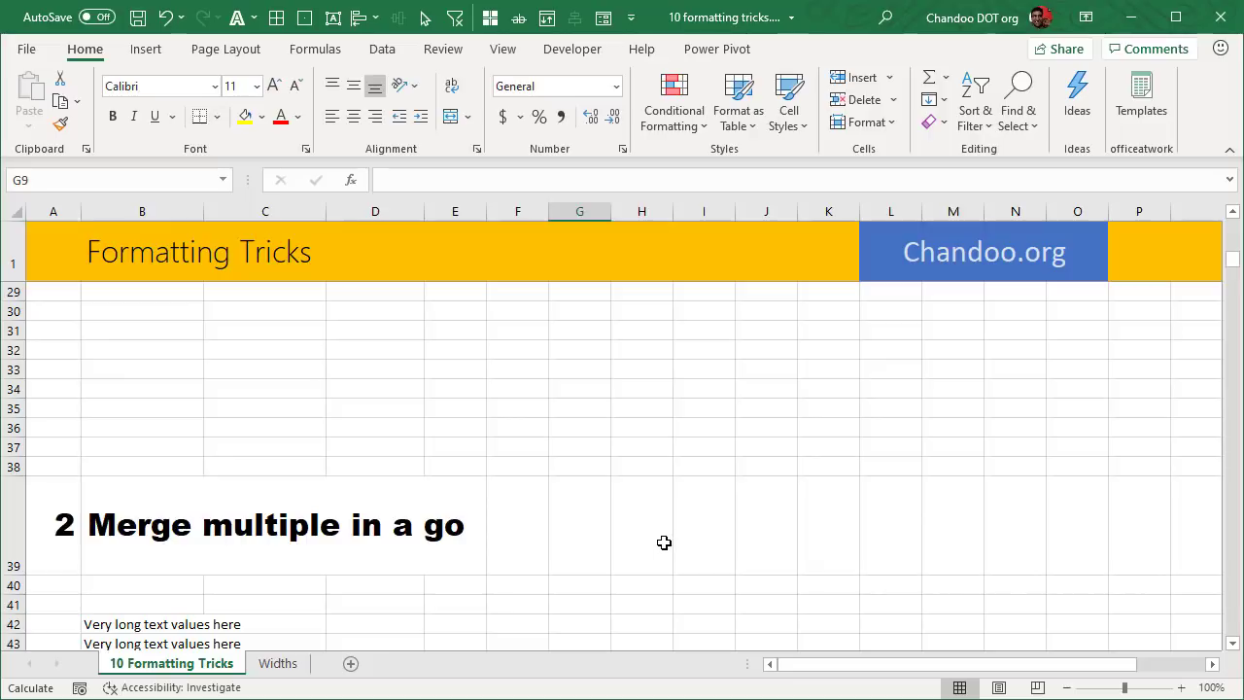
scroll(661, 543, "down", 4)
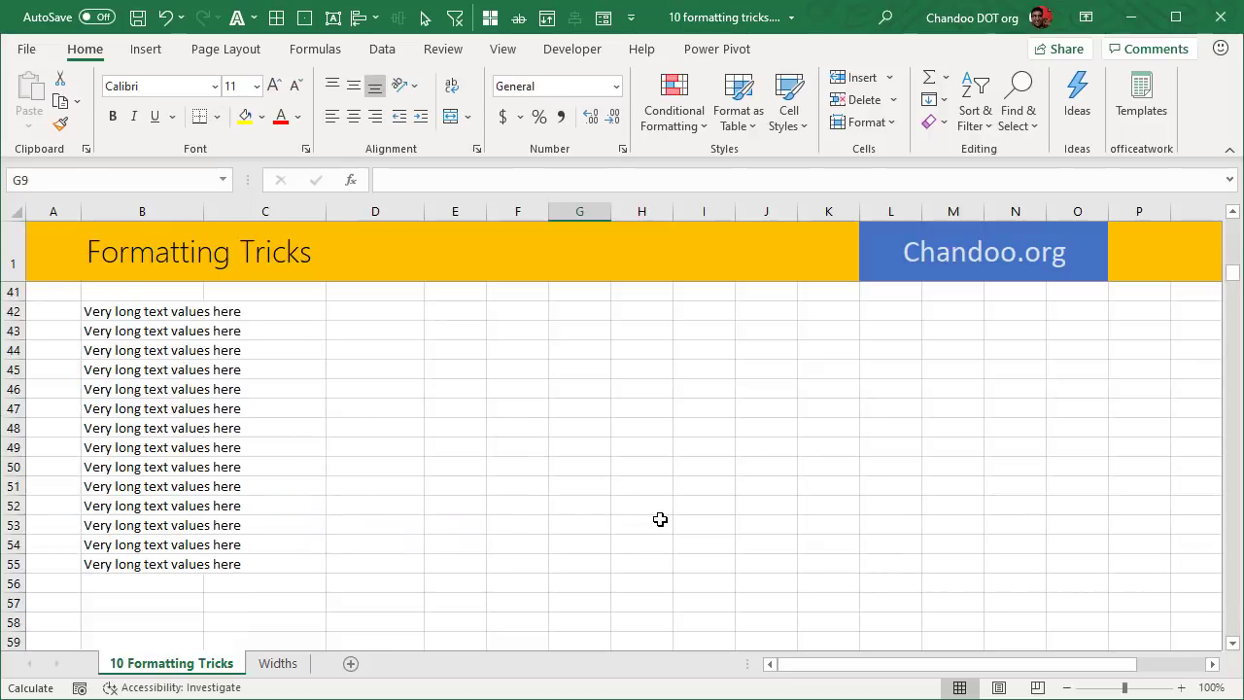
left_click_drag(117, 314, 269, 331)
left_click_drag(111, 352, 265, 354)
left_click_drag(106, 314, 255, 567)
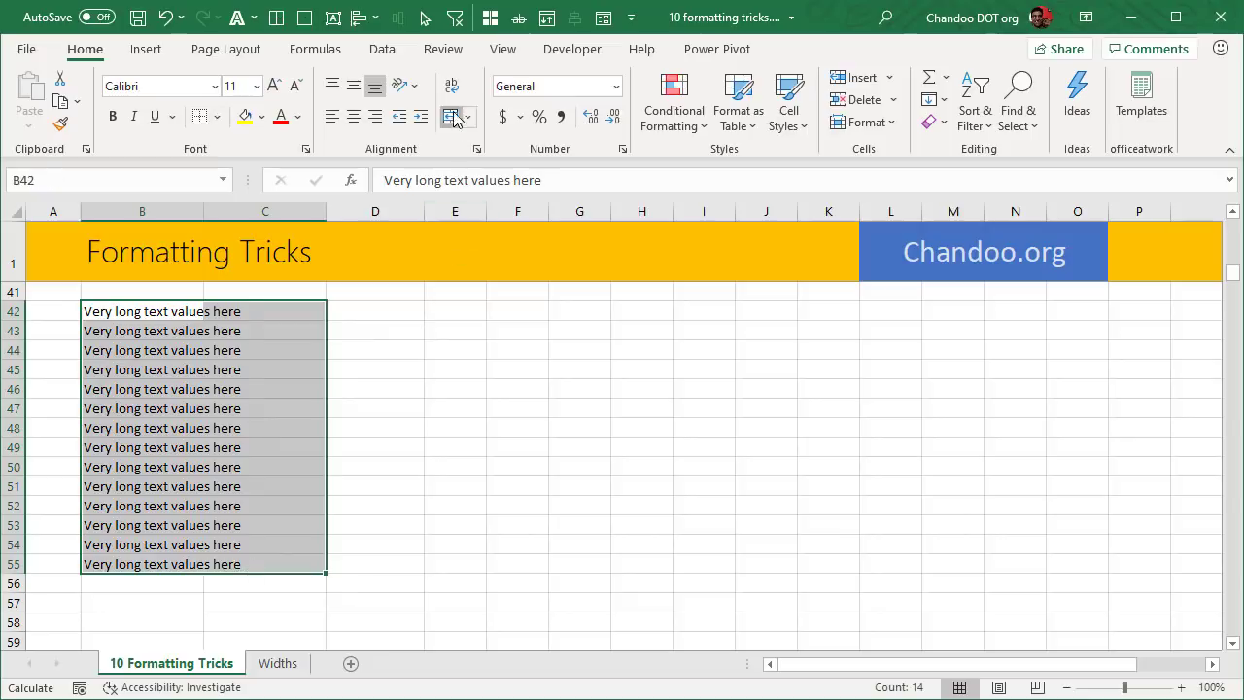
left_click(451, 116)
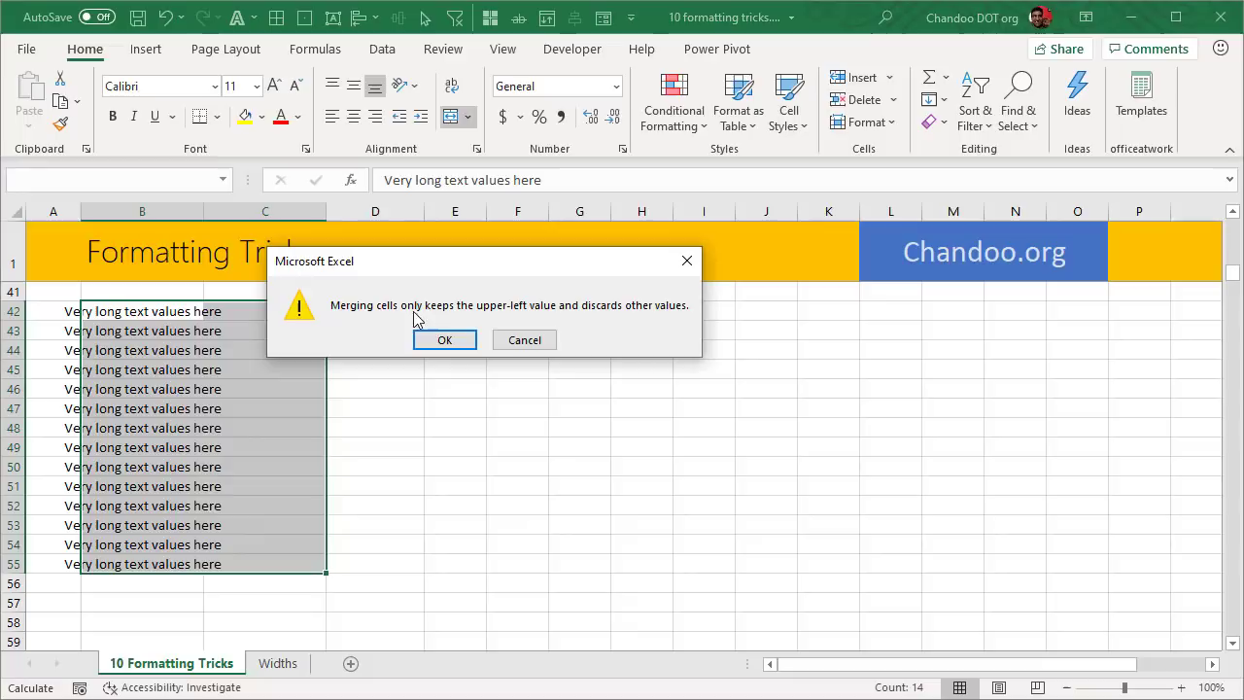
left_click(520, 340)
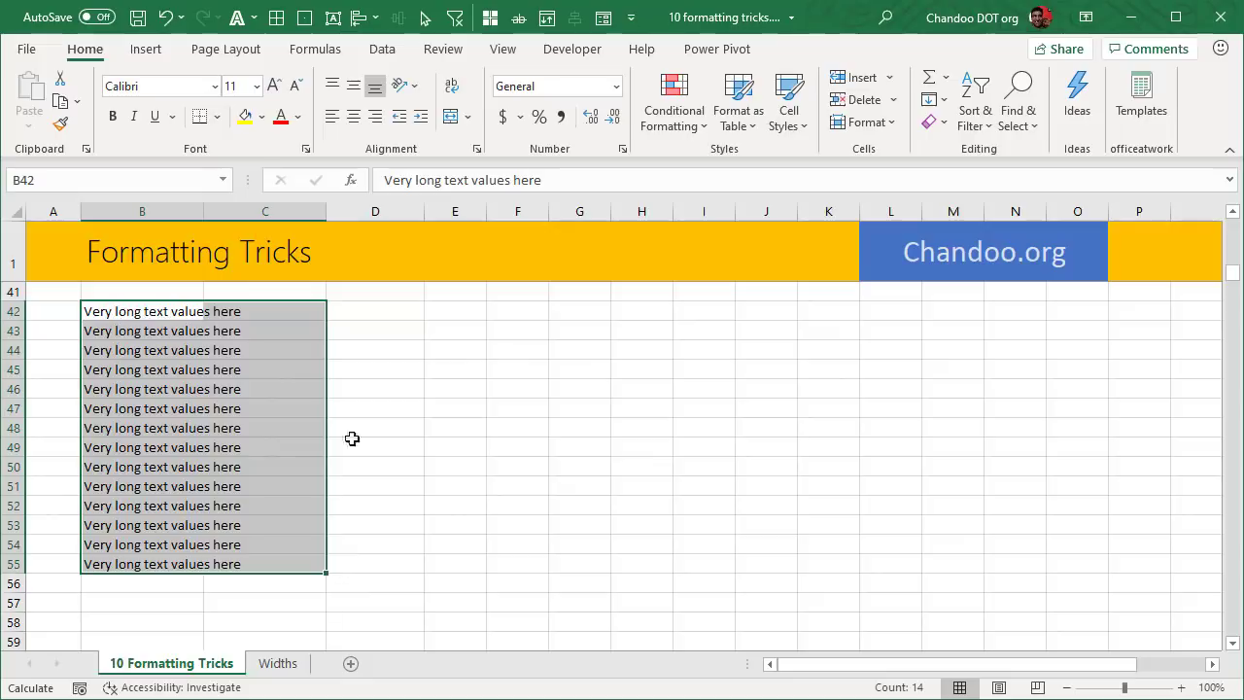
Step: Apply Merge Across to B42:C55 and check the merged cells in rows 42 to 45
left_click_drag(145, 311, 266, 560)
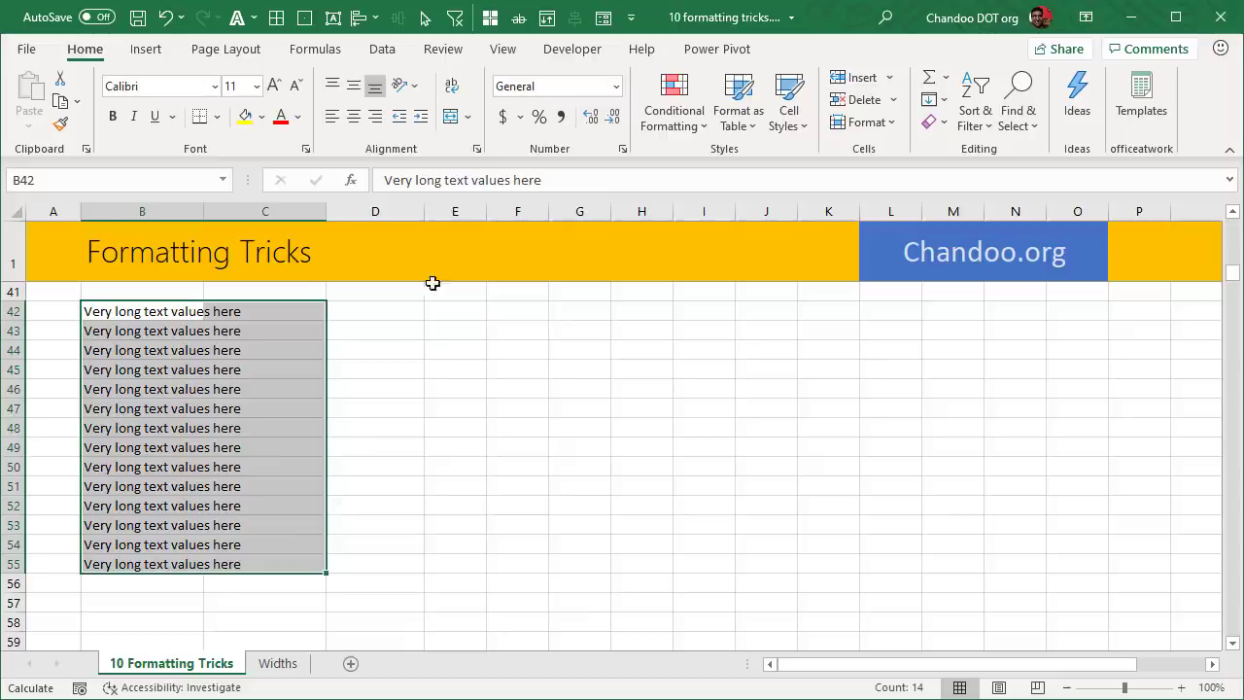
left_click(468, 117)
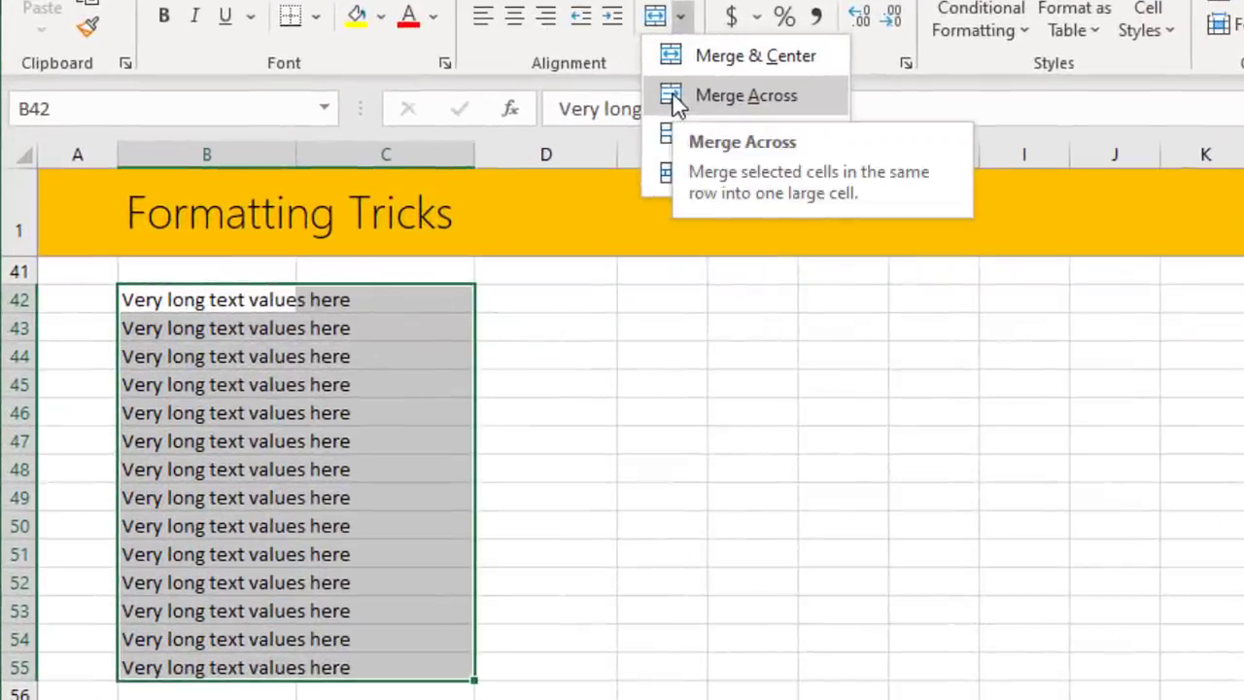
left_click(661, 112)
left_click(608, 494)
left_click(152, 299)
left_click(156, 327)
left_click(146, 358)
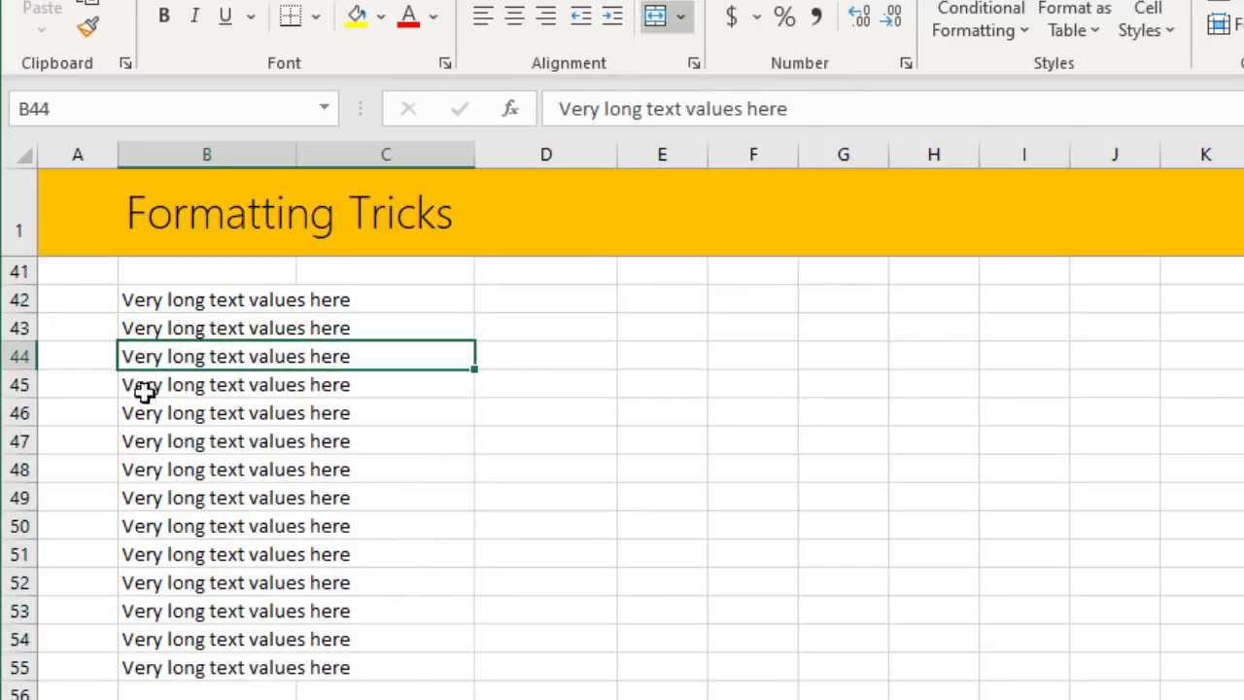
left_click(146, 389)
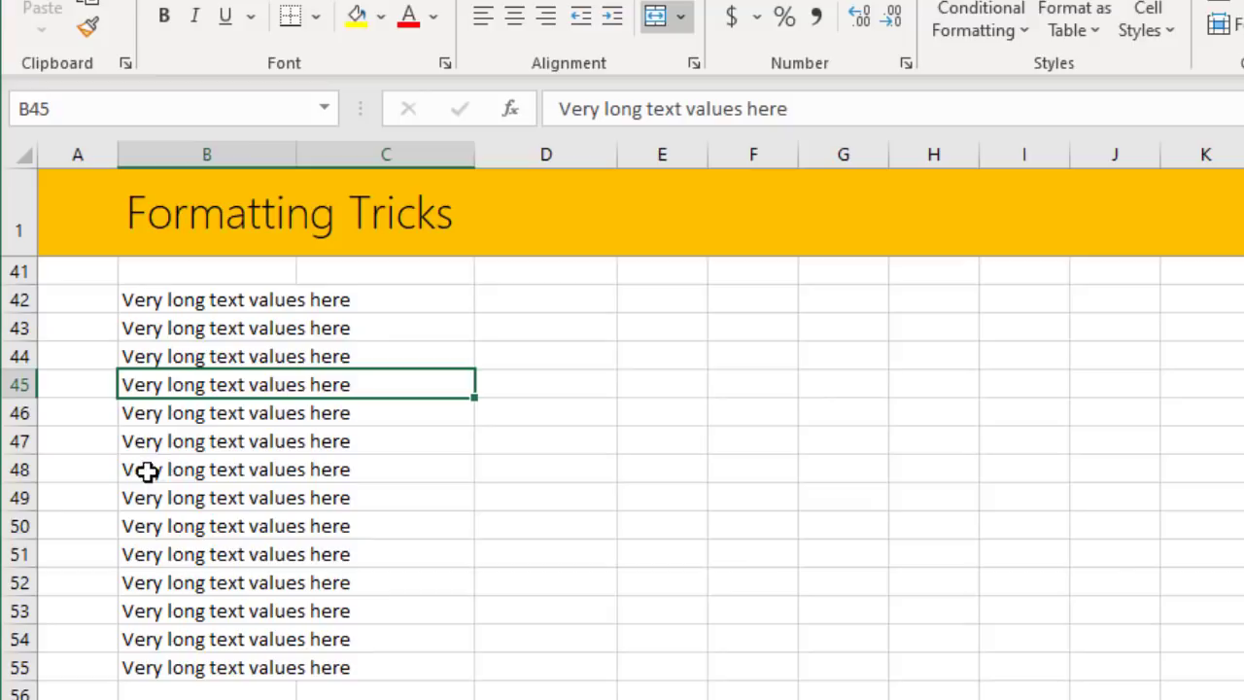
Step: Go to the Product Prices list in the "No decimals > 1" section and collapse the ribbon
left_click_drag(261, 294, 255, 693)
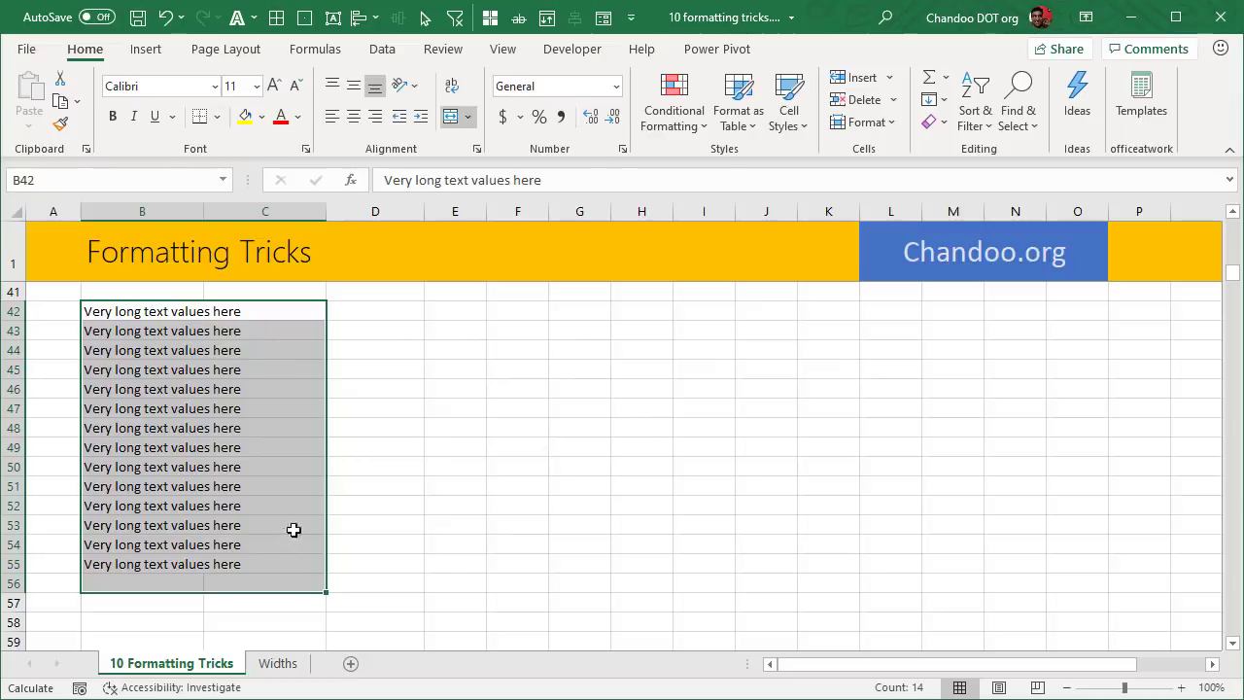
scroll(350, 499, "down", 1)
scroll(350, 498, "down", 5)
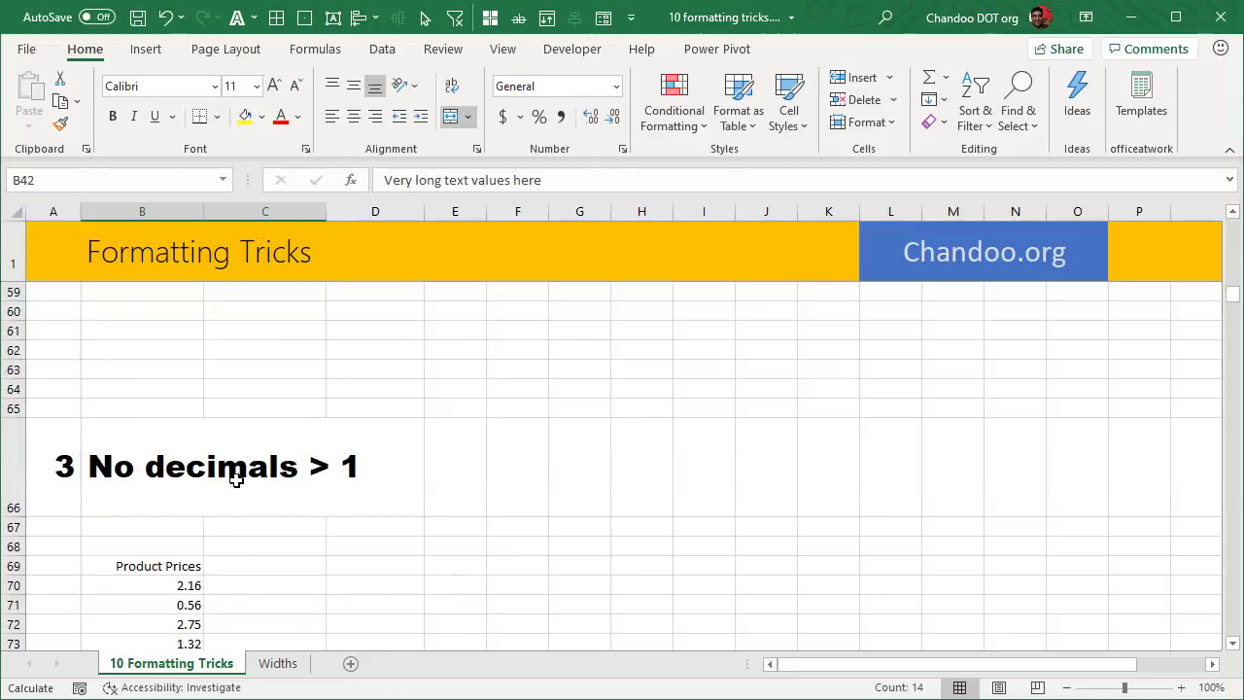
scroll(236, 479, "down", 1)
scroll(372, 435, "down", 2)
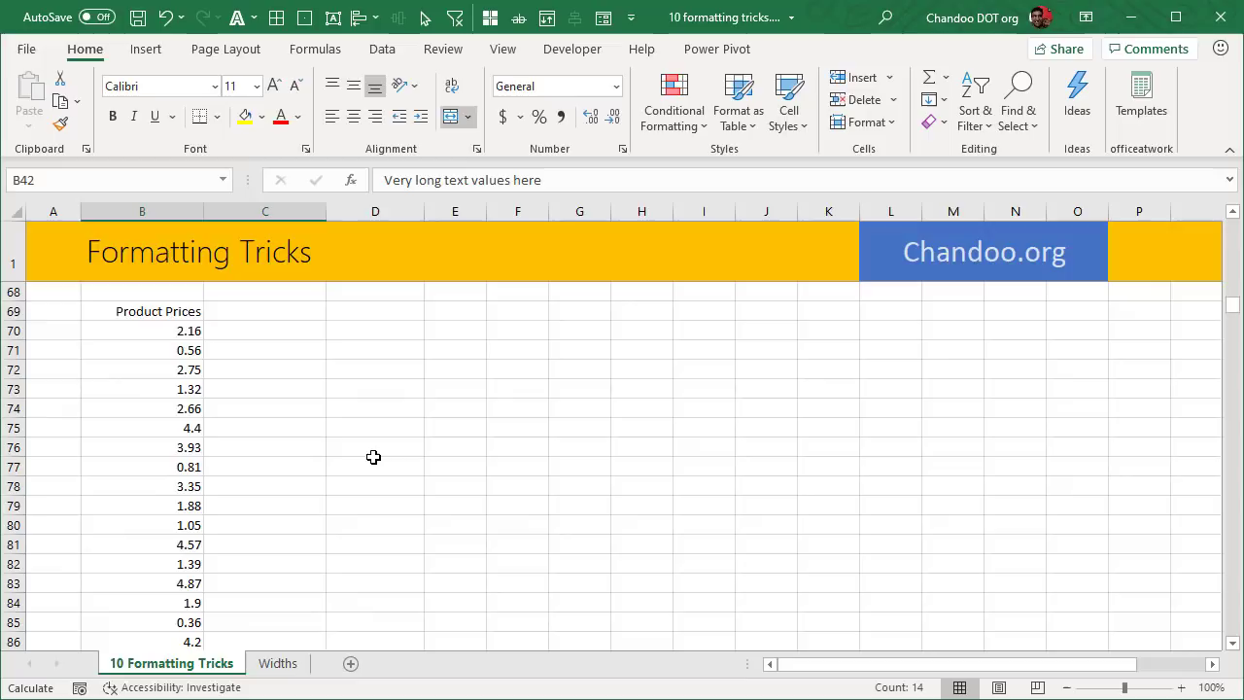
double_click(97, 60)
Step: Examine the Product Prices column from B69 to B89, comparing individual prices such as B85, B86, B87, B71 and B70
left_click_drag(166, 218, 166, 633)
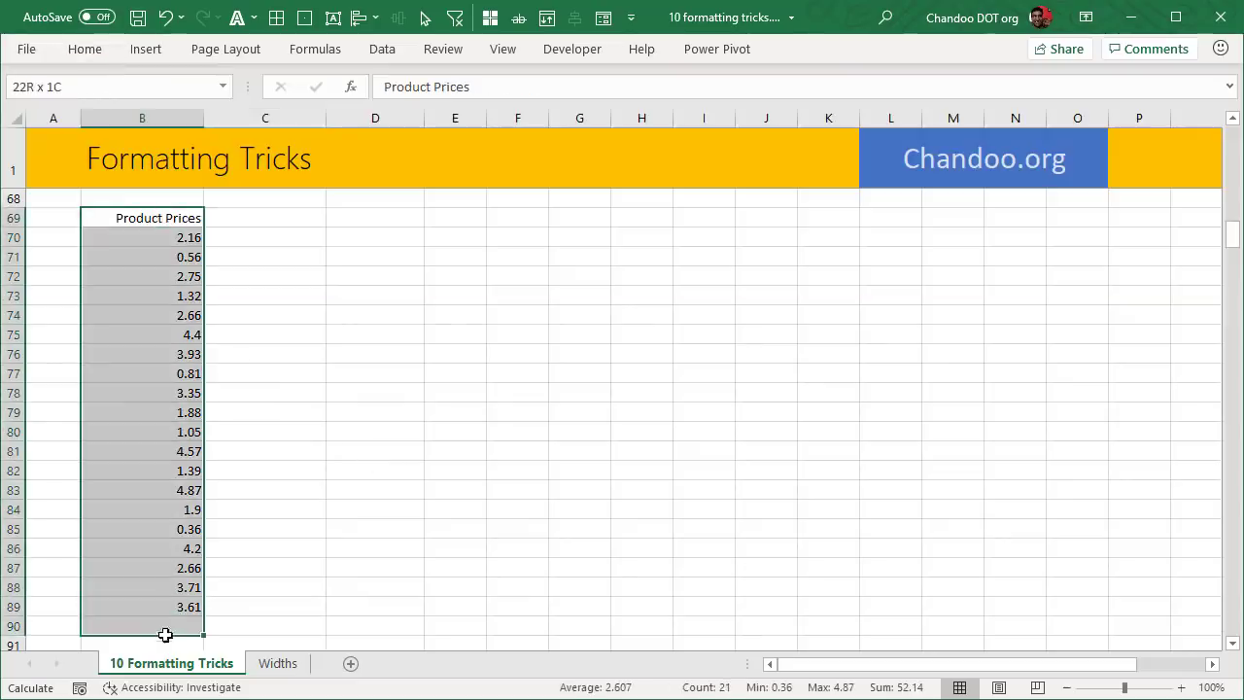
left_click(200, 529)
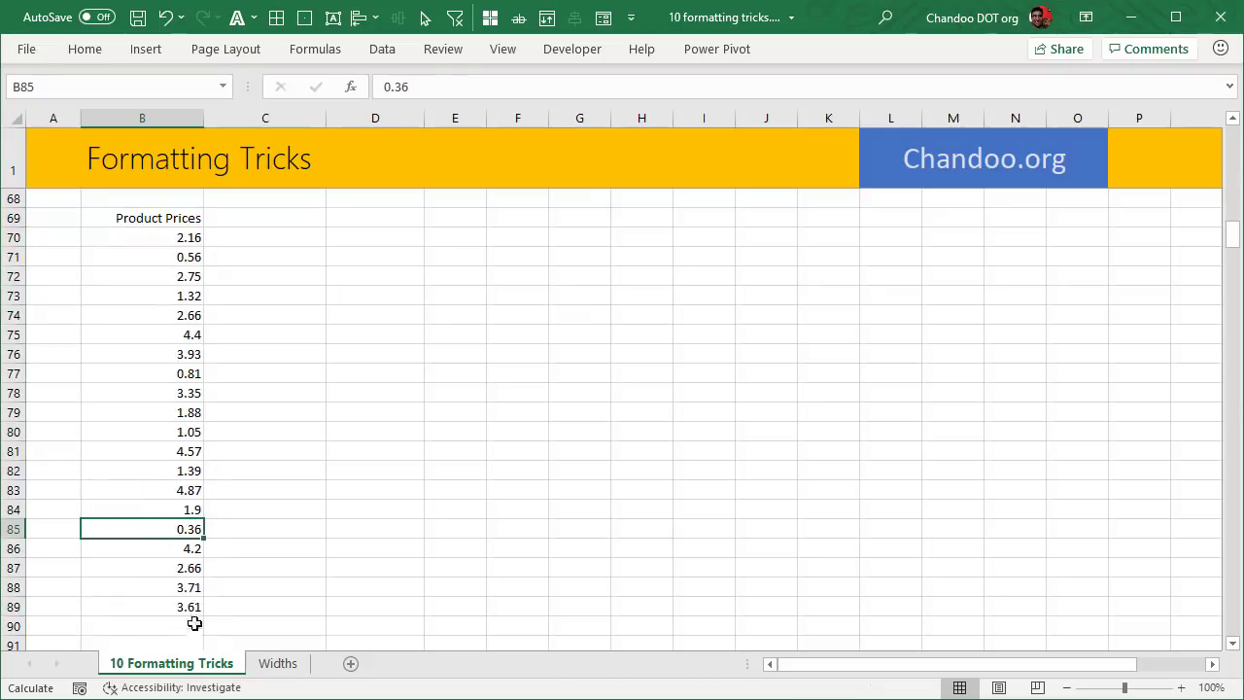
left_click(191, 549)
left_click(189, 569)
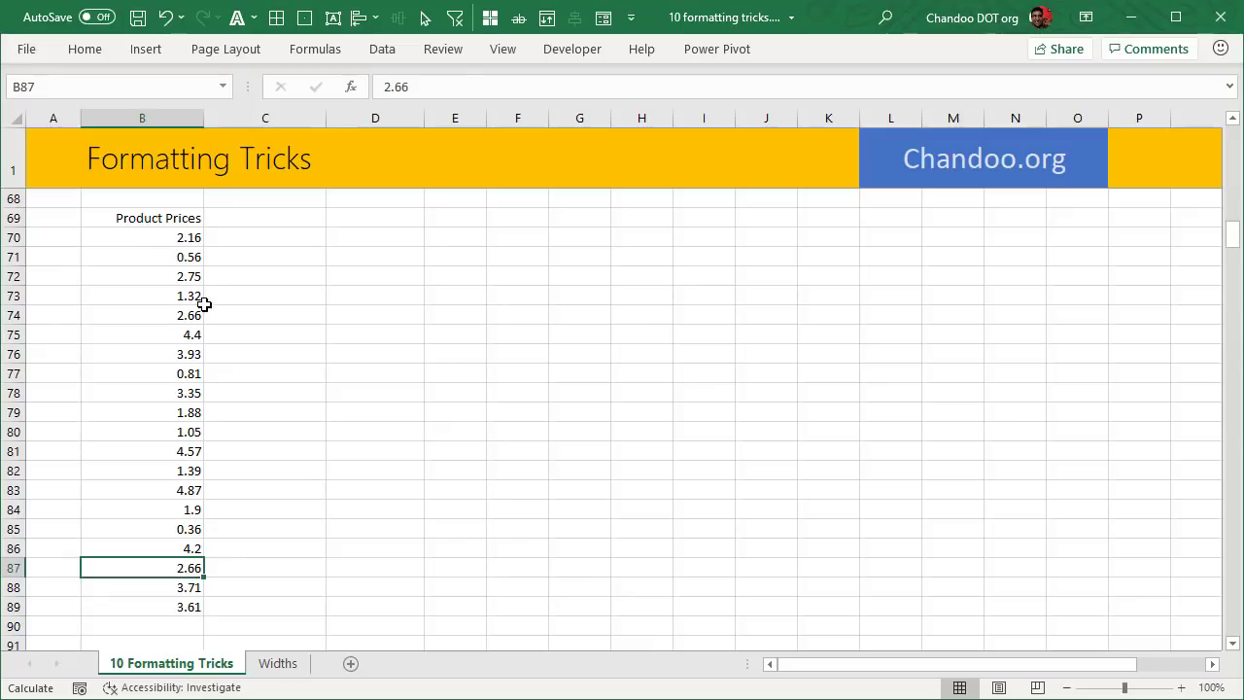
left_click(186, 254)
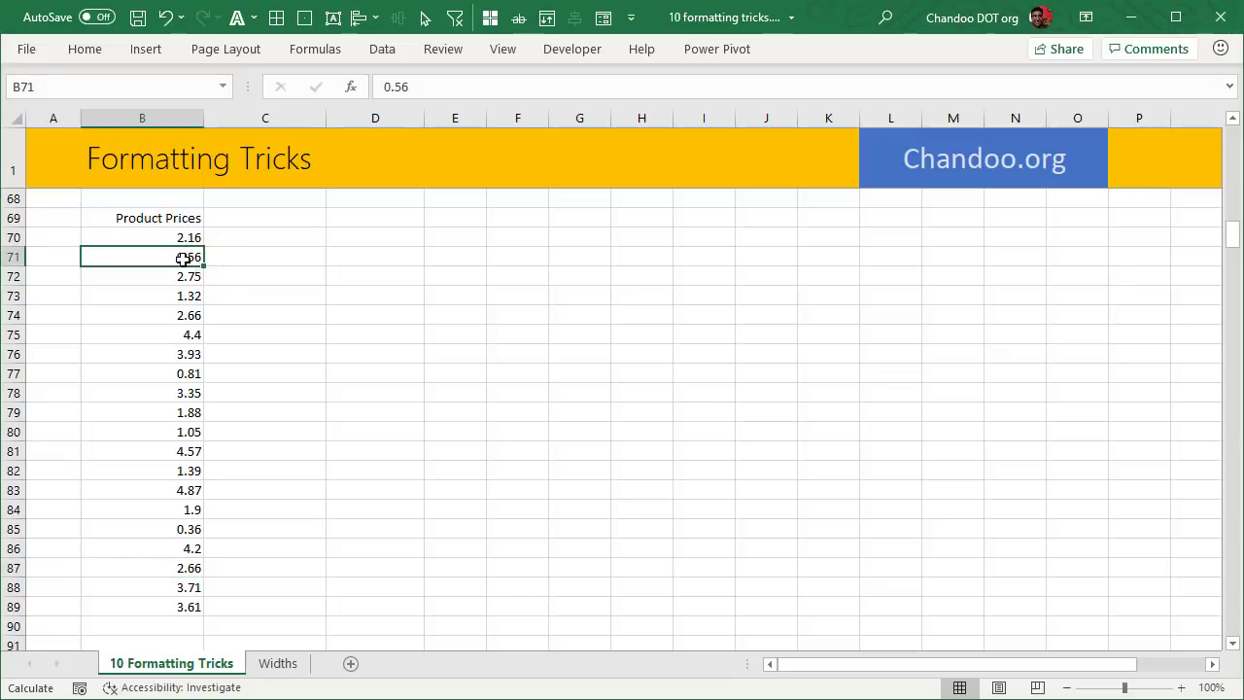
left_click(190, 238)
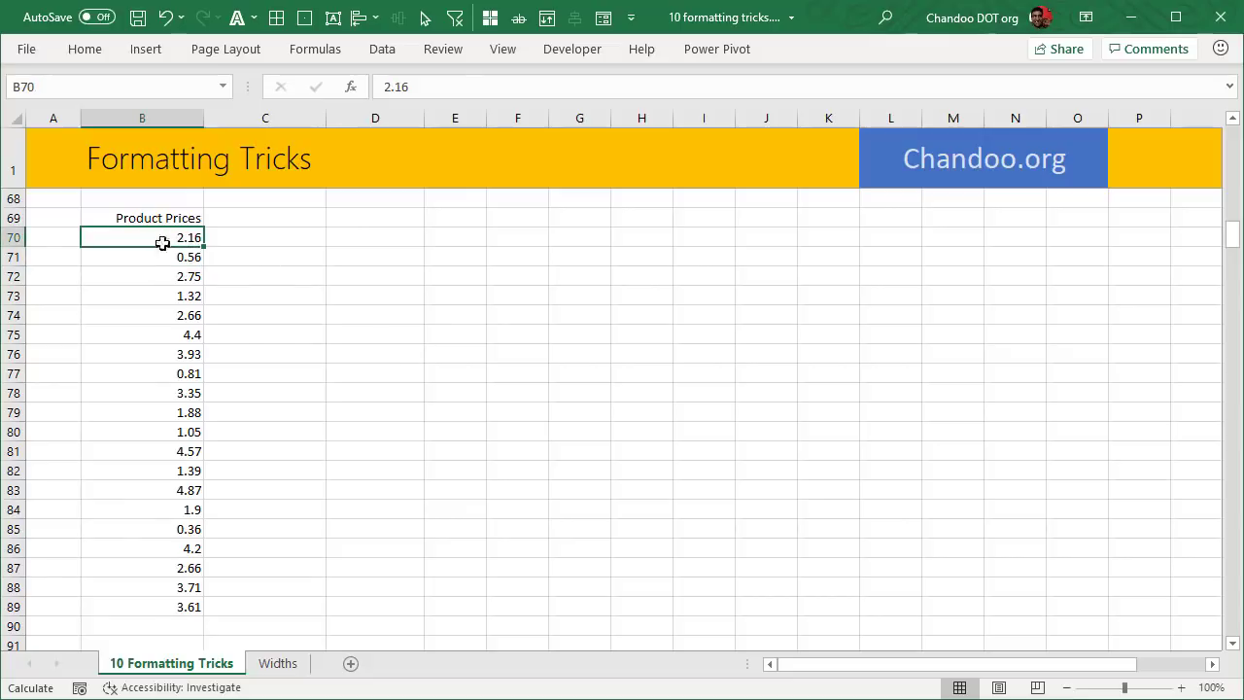
Step: Format the product prices B70:B89 as Number with 0 decimal places and check the rounded value in B85
left_click_drag(185, 238, 181, 607)
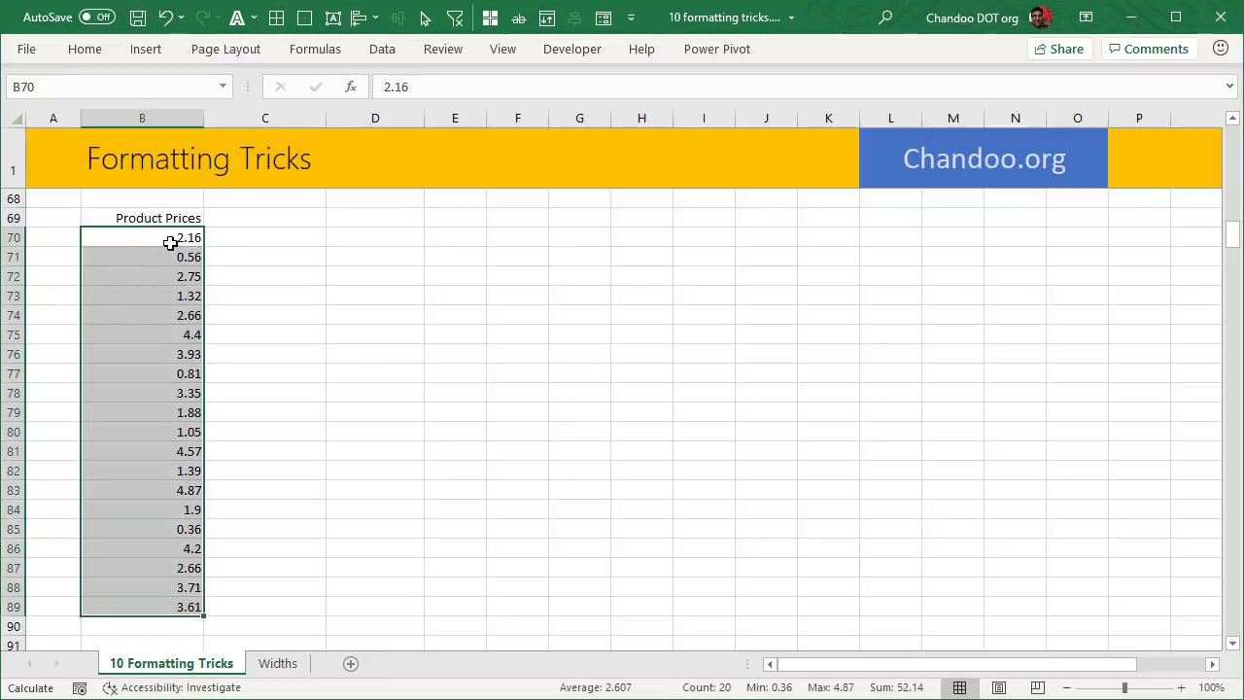
left_click_drag(170, 240, 181, 603)
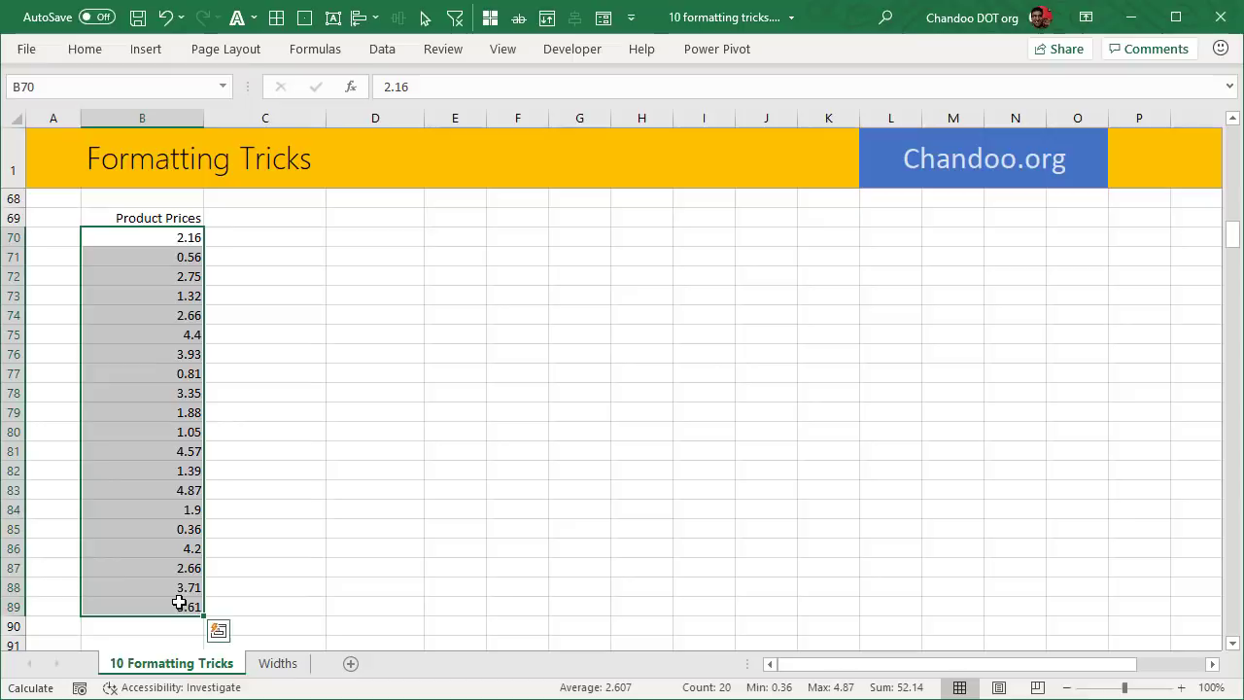
key("ctrl+1")
left_click_drag(928, 257, 800, 159)
left_click(634, 203)
left_click(654, 259)
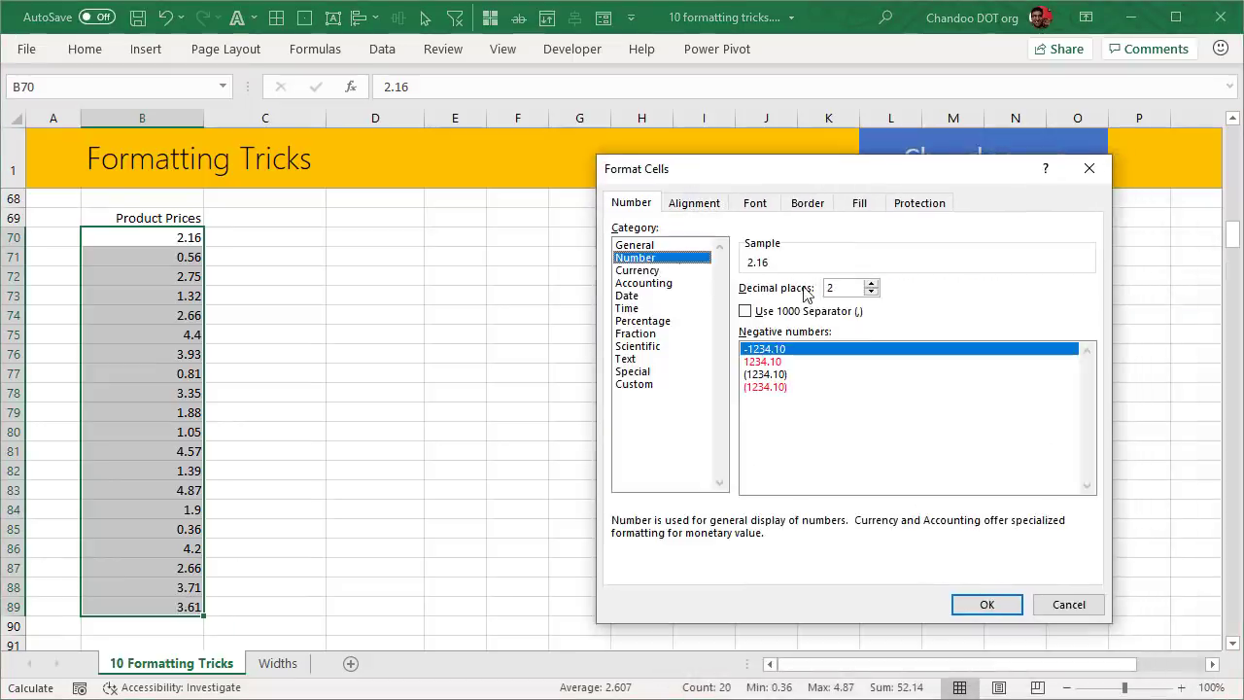
double_click(872, 292)
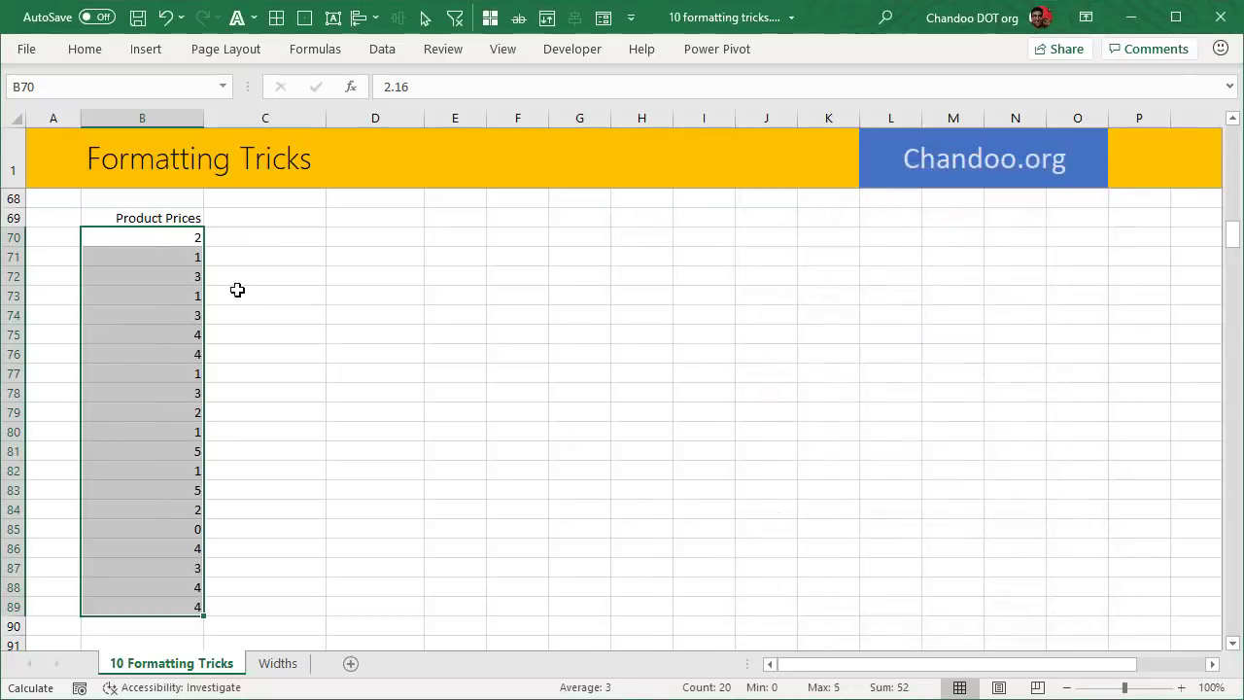
left_click(181, 522)
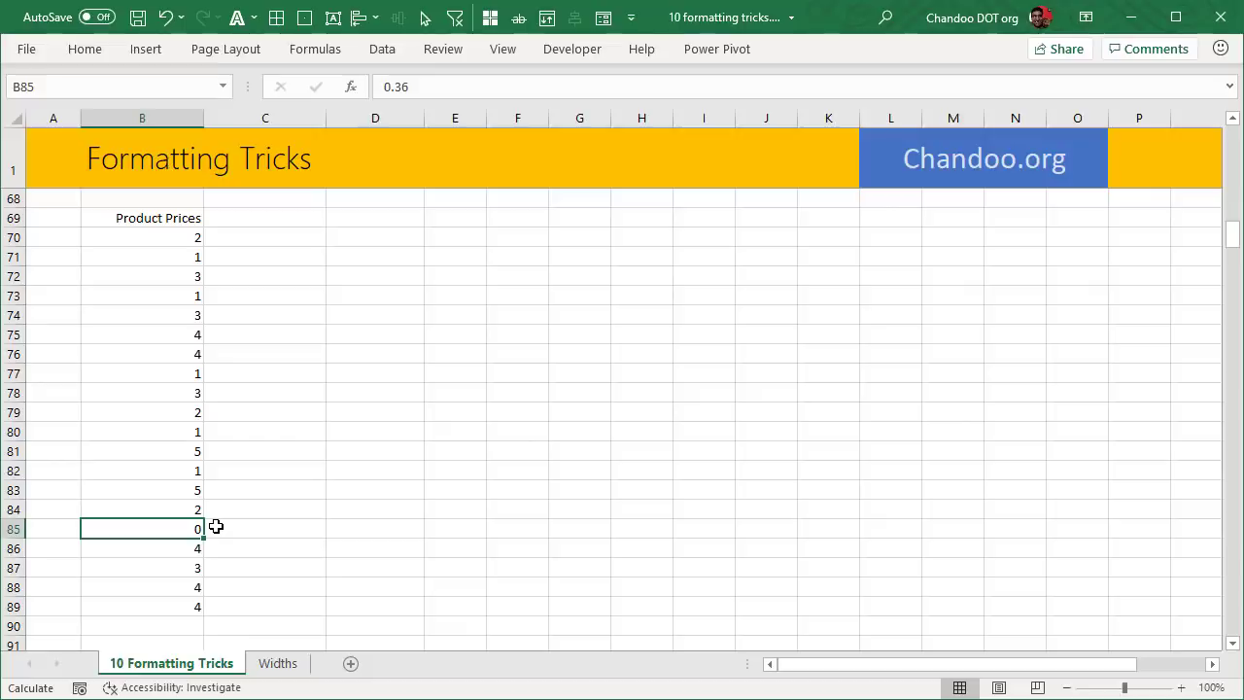
key("ctrl+1")
key("Escape")
Step: Apply the custom number format [<1]0.00;0 to the product prices in B70:B89
left_click(185, 239)
left_click_drag(185, 238, 188, 600)
key("ctrl+1")
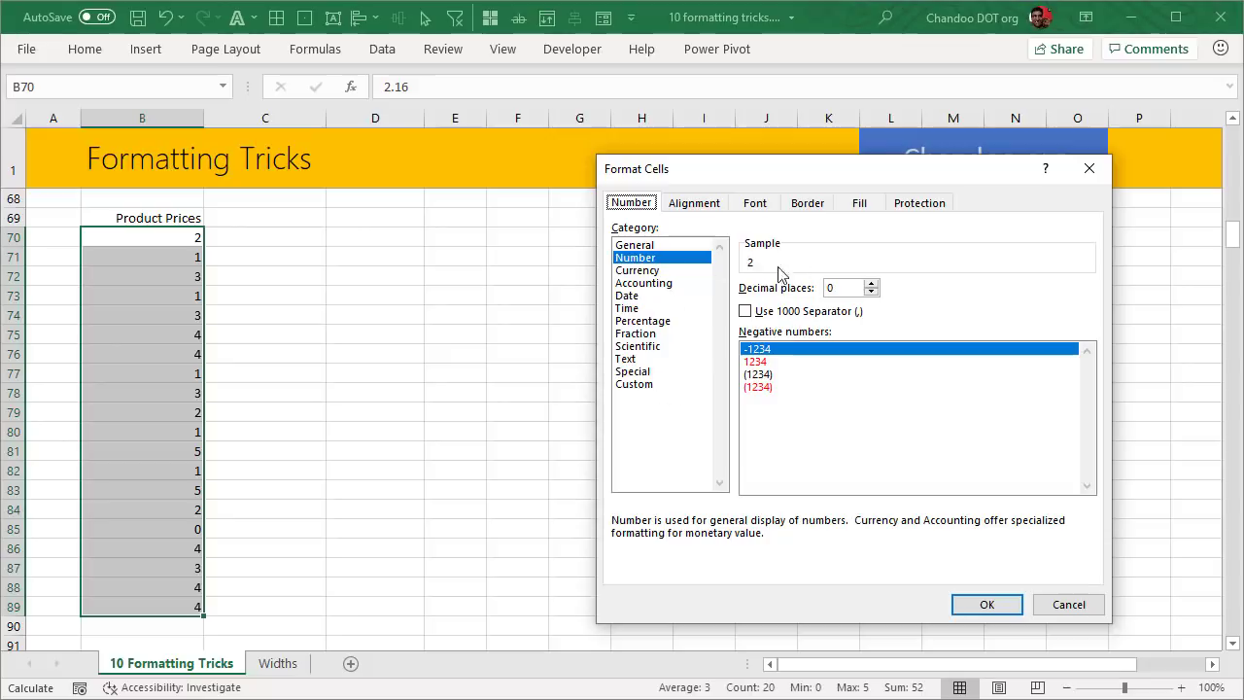
left_click(657, 387)
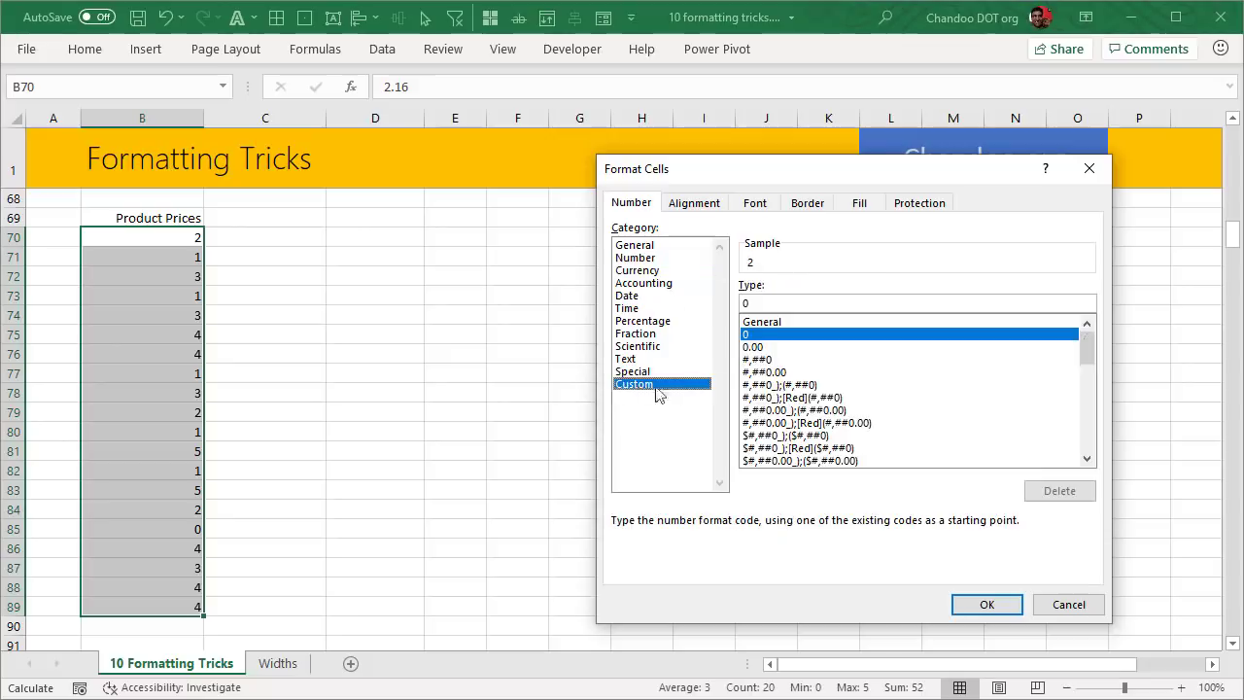
left_click(765, 306)
key("BackSpace")
left_click_drag(768, 155, 590, 89)
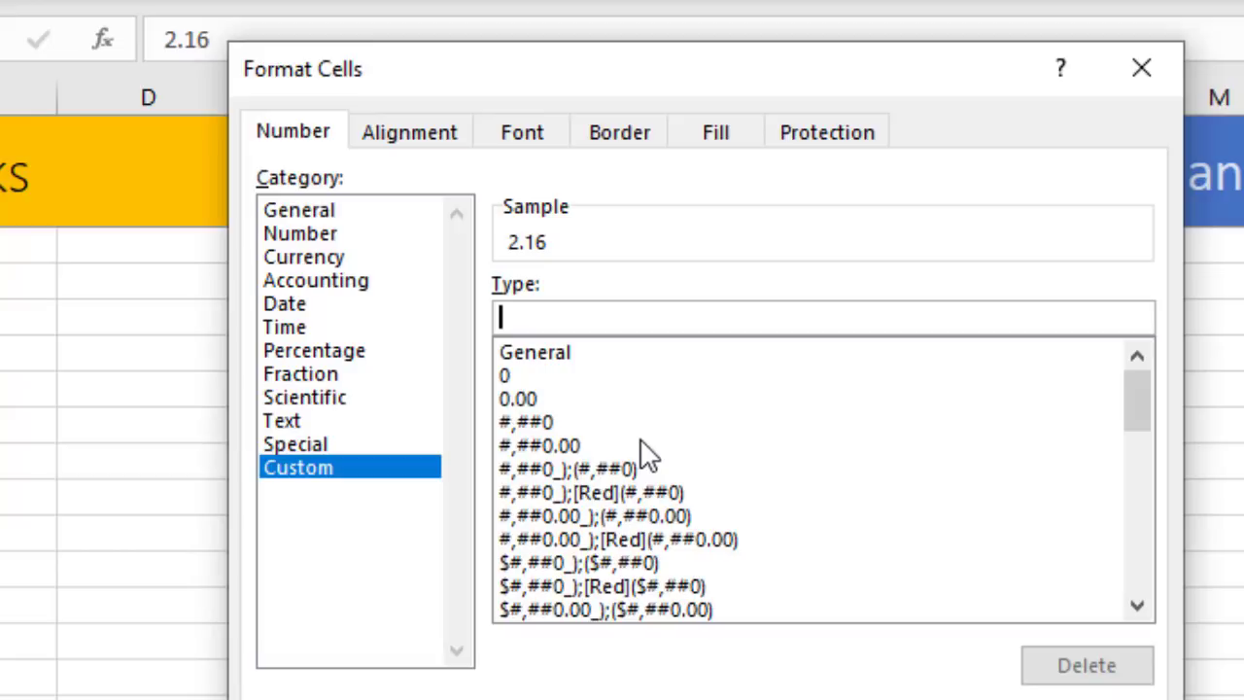
type("[")
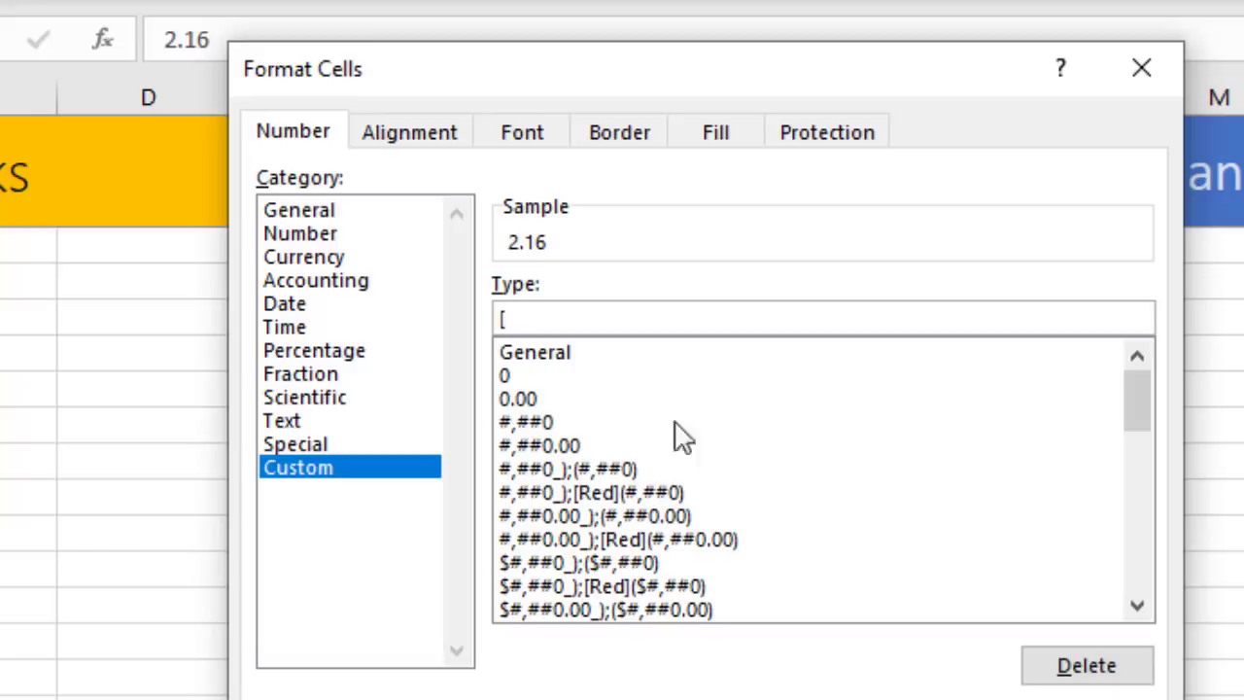
type("<1]0")
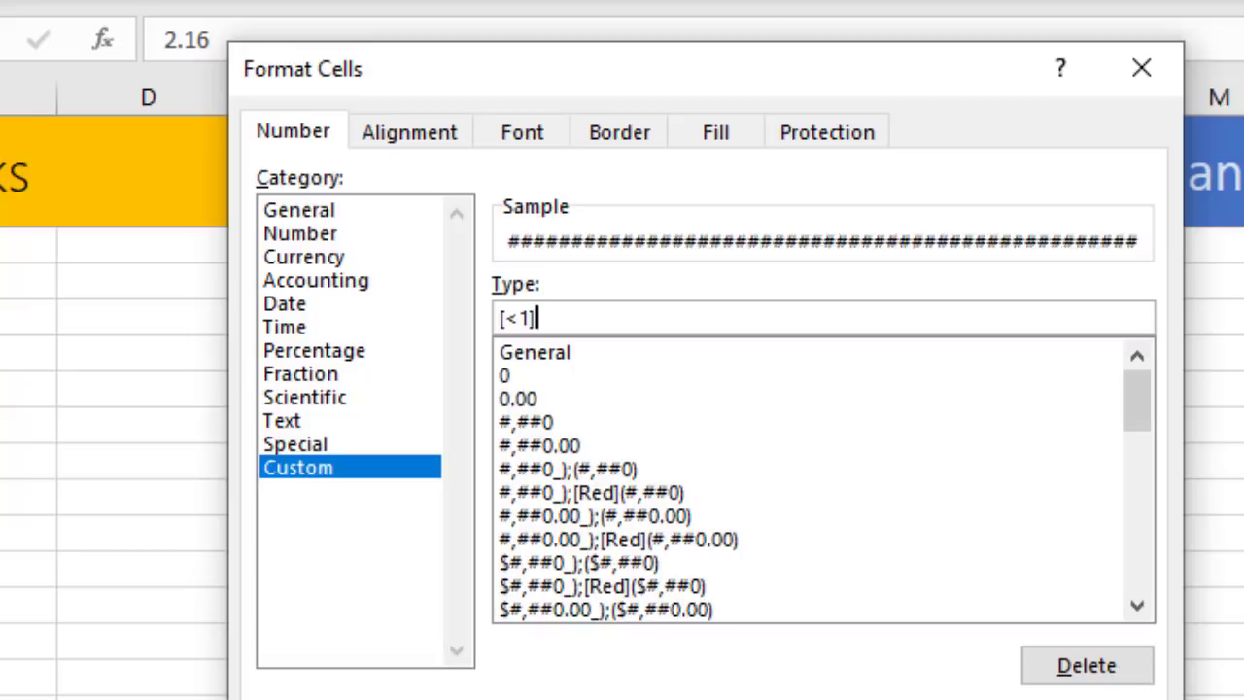
type(".00")
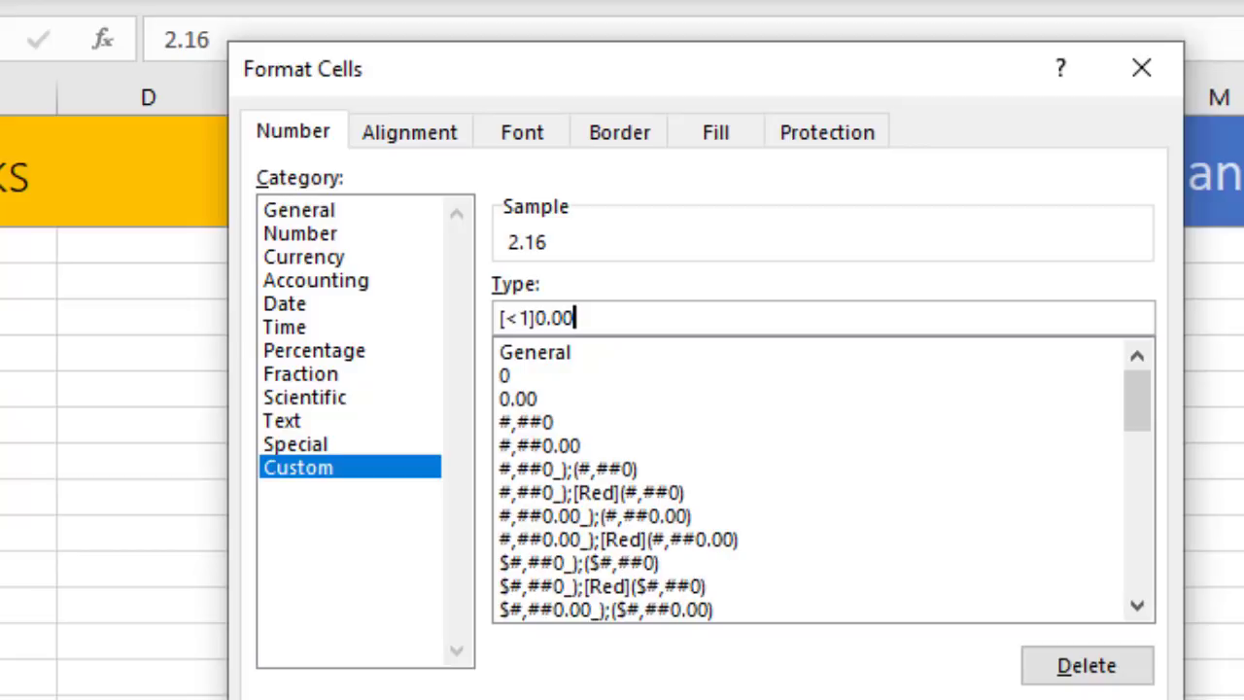
type(";0")
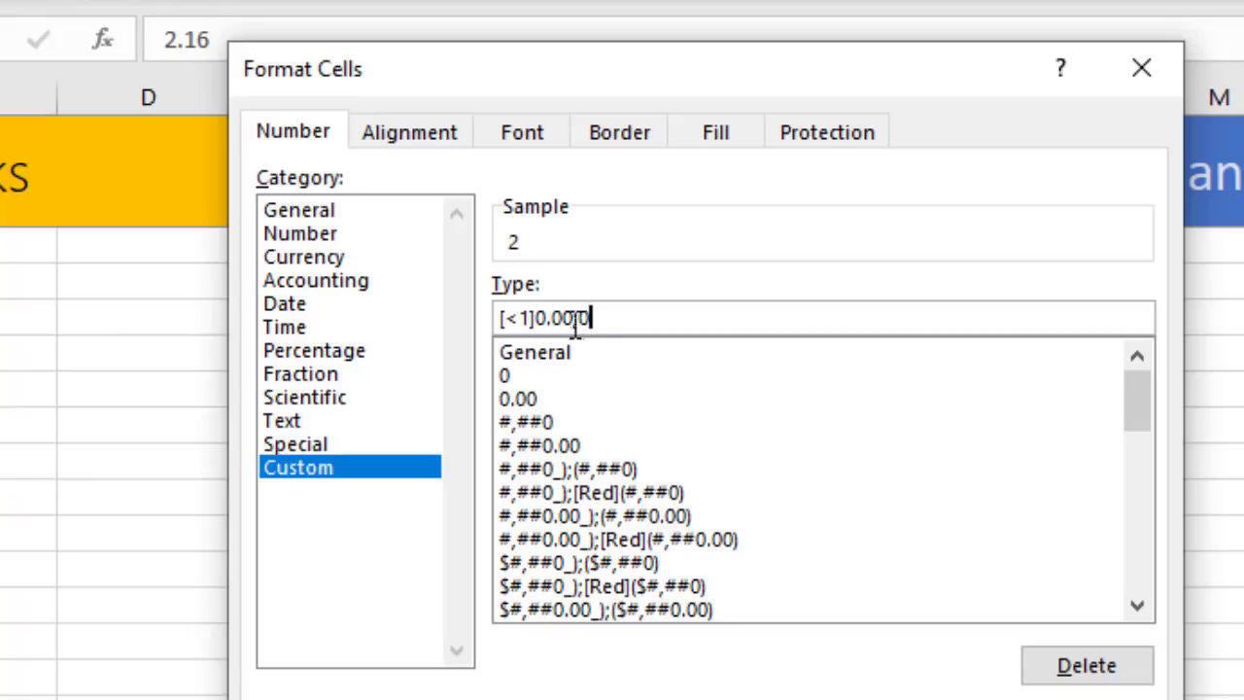
key("Return")
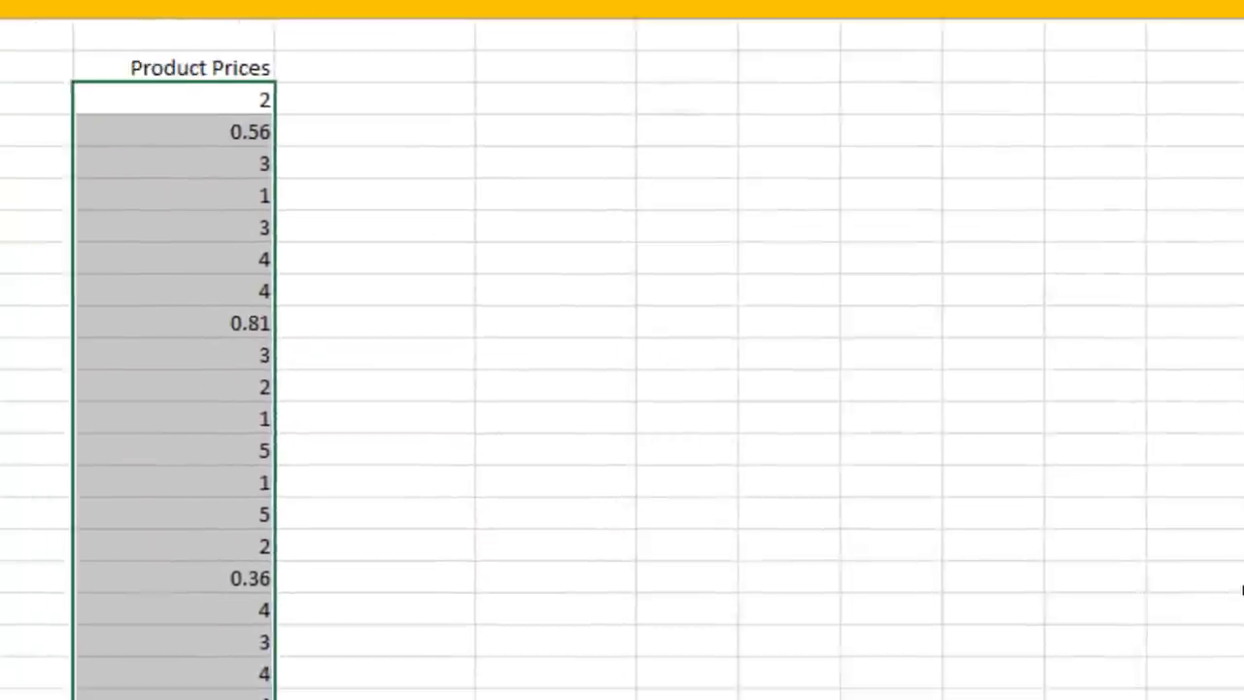
Step: Check how the formatted prices are displayed in B70, B85, B77 and B71, and across the whole range B70:B89
left_click(478, 235)
left_click(197, 118)
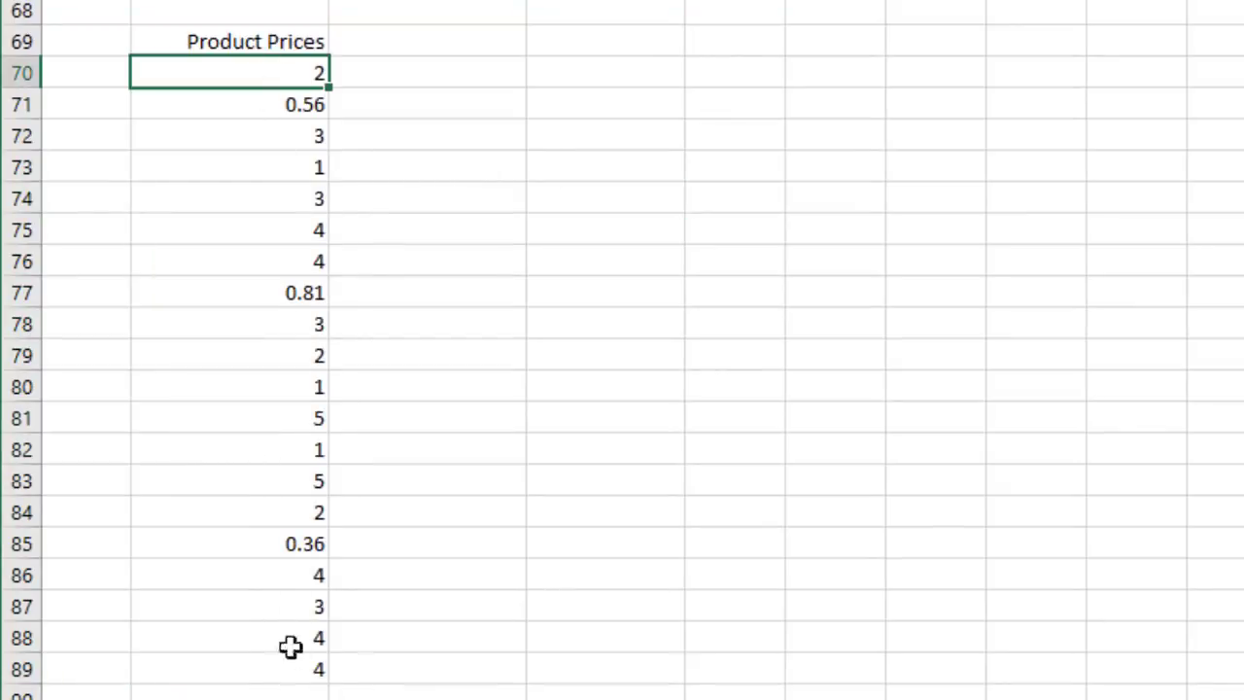
left_click(298, 548)
left_click(305, 290)
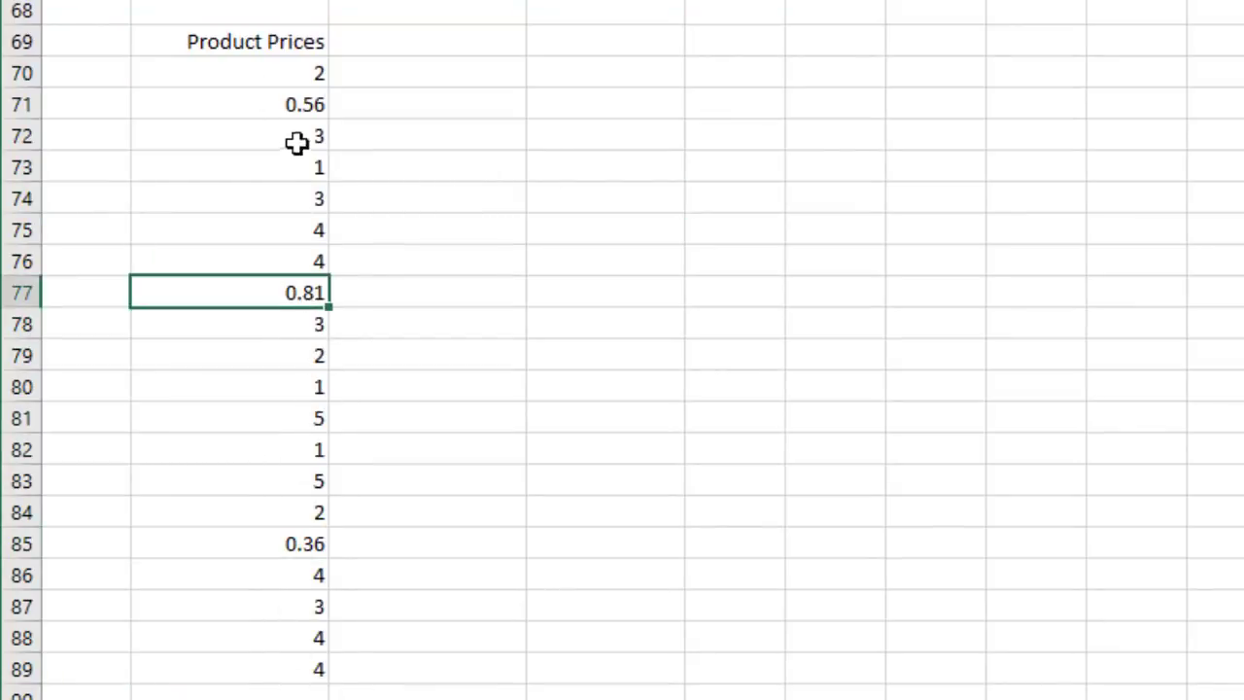
left_click(296, 105)
left_click_drag(311, 78, 250, 664)
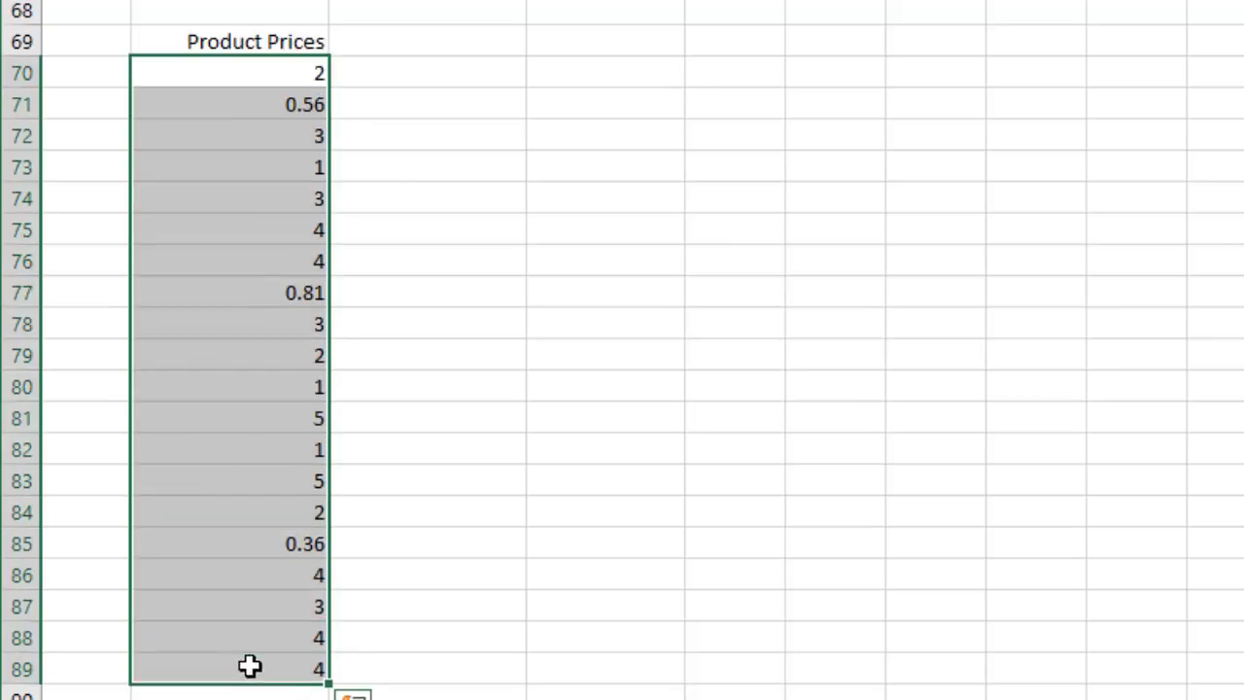
Step: Go to the "Thousands, Millions in format" section and review the values in B116:B135 and the empty Thousands column
scroll(637, 453, "down", 2)
scroll(637, 446, "up", 5)
scroll(631, 445, "down", 15)
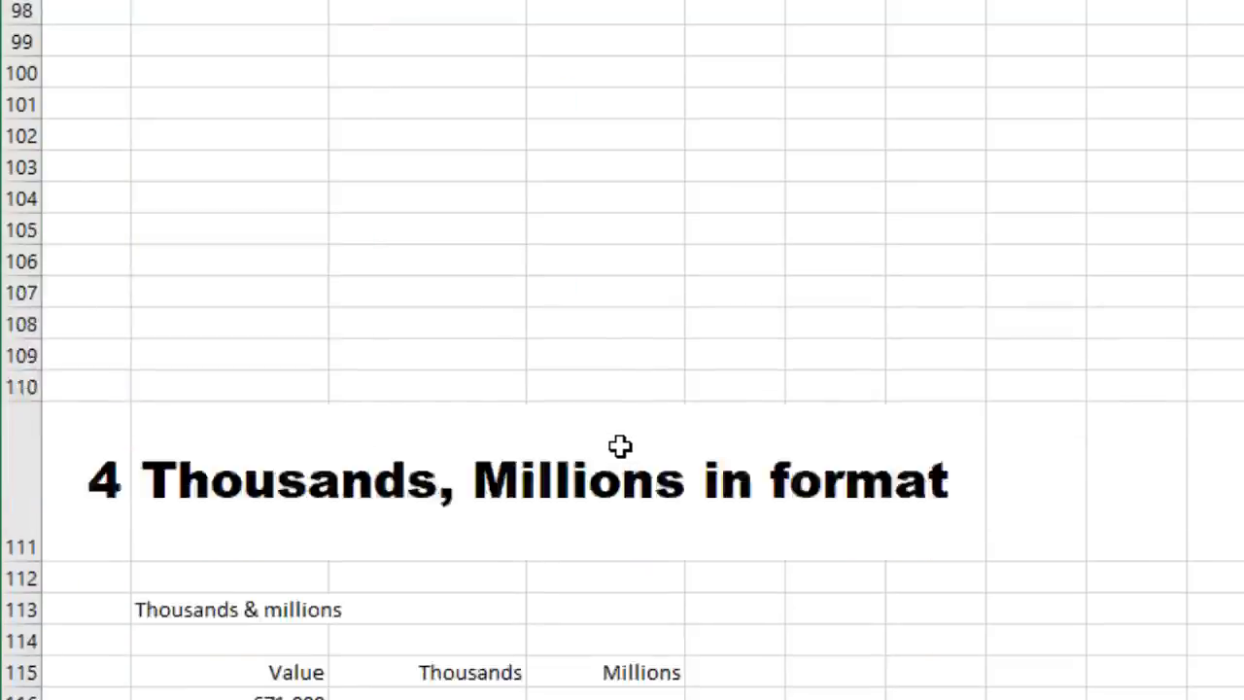
scroll(621, 445, "down", 3)
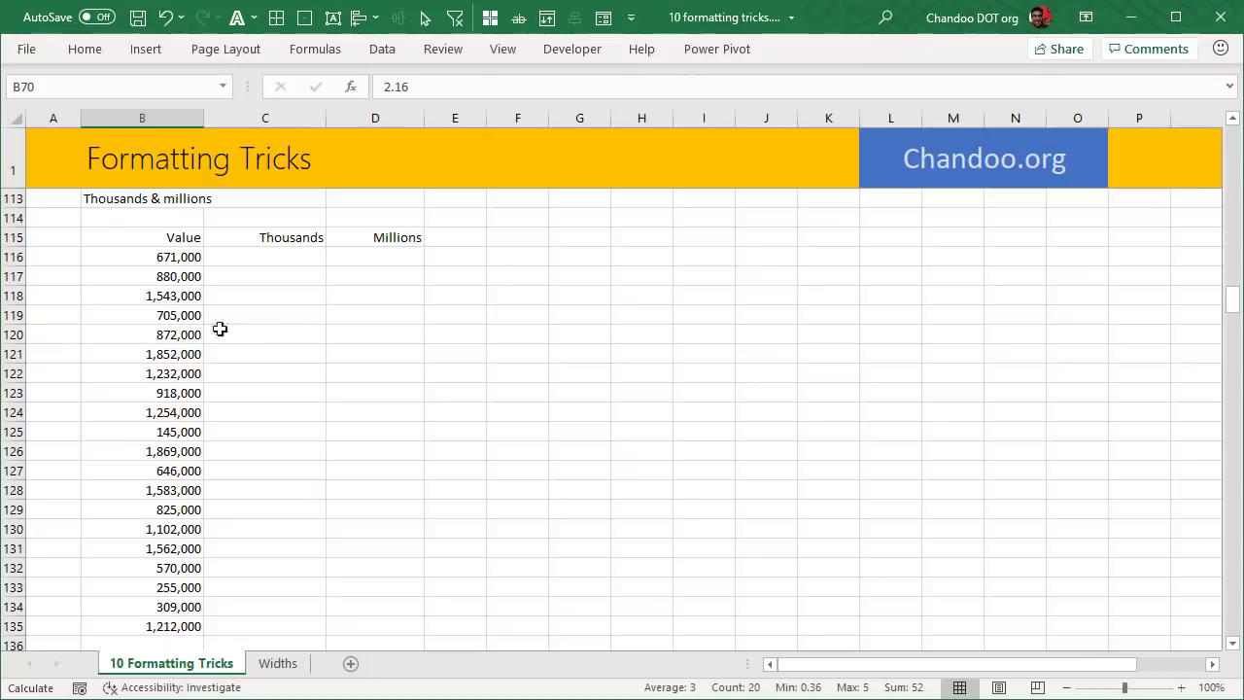
left_click_drag(166, 257, 190, 535)
scroll(330, 466, "up", 2)
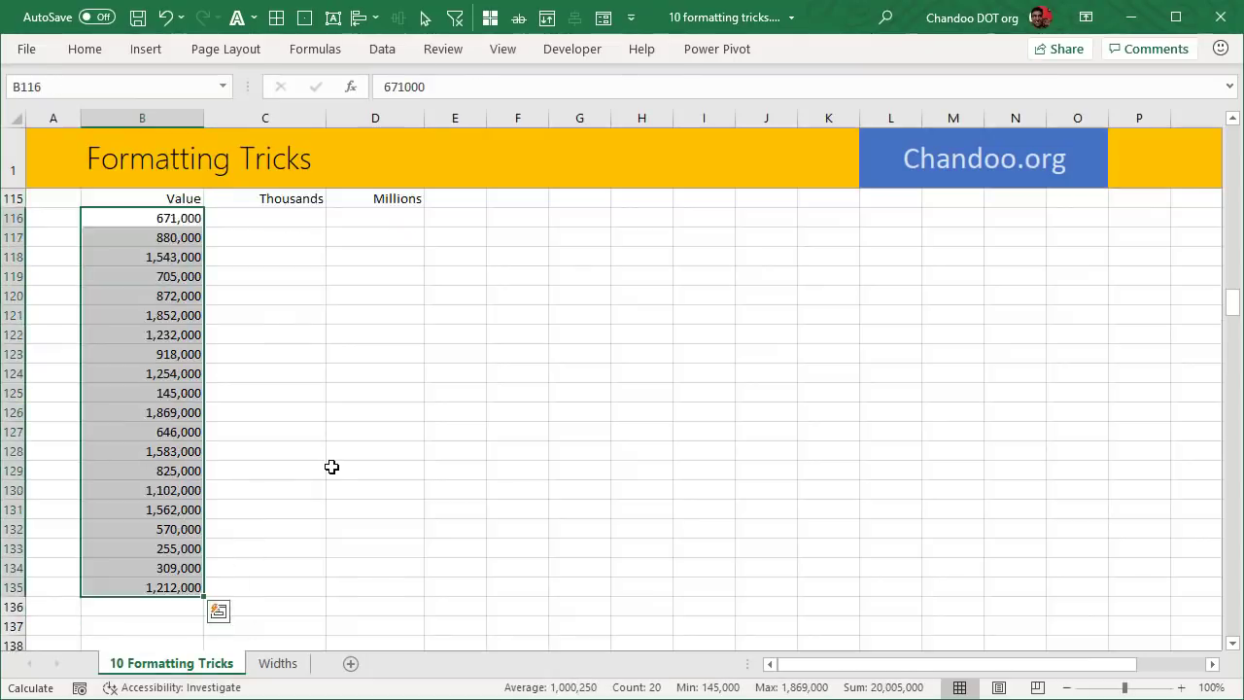
left_click(269, 274)
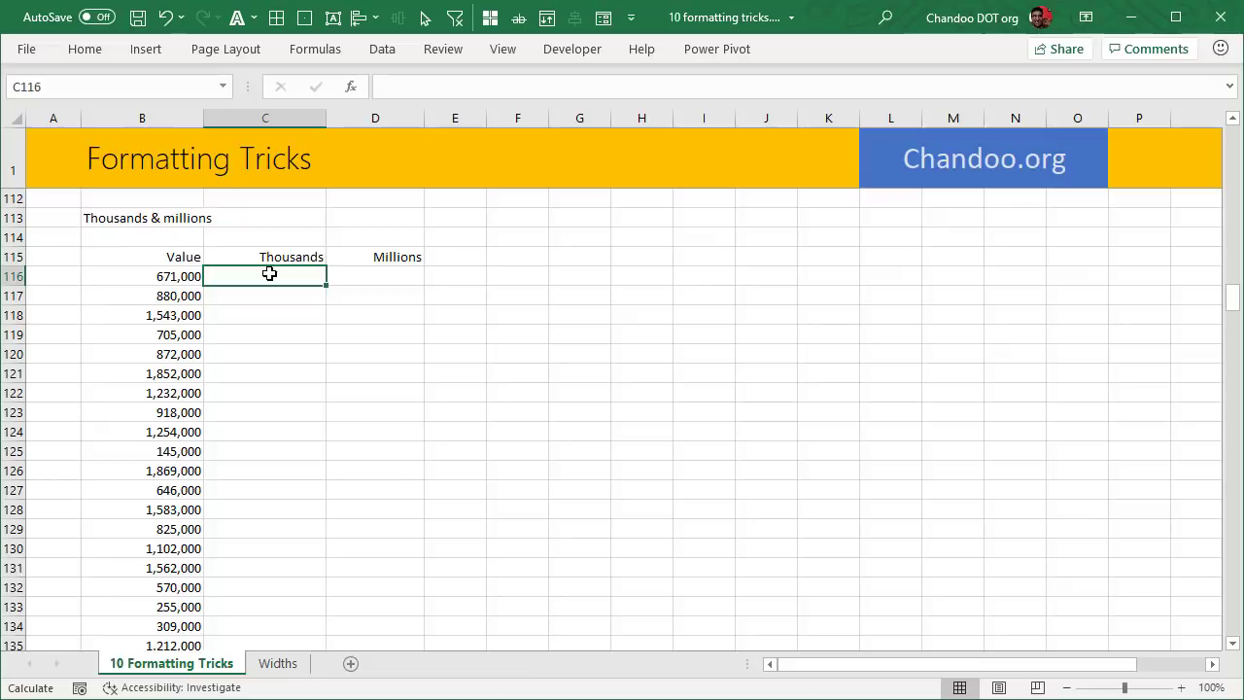
left_click(250, 295)
Step: Copy the values in B116:B135 into the Thousands and Millions columns, starting at C116 and D116
left_click(172, 275)
scroll(195, 379, "down", 2)
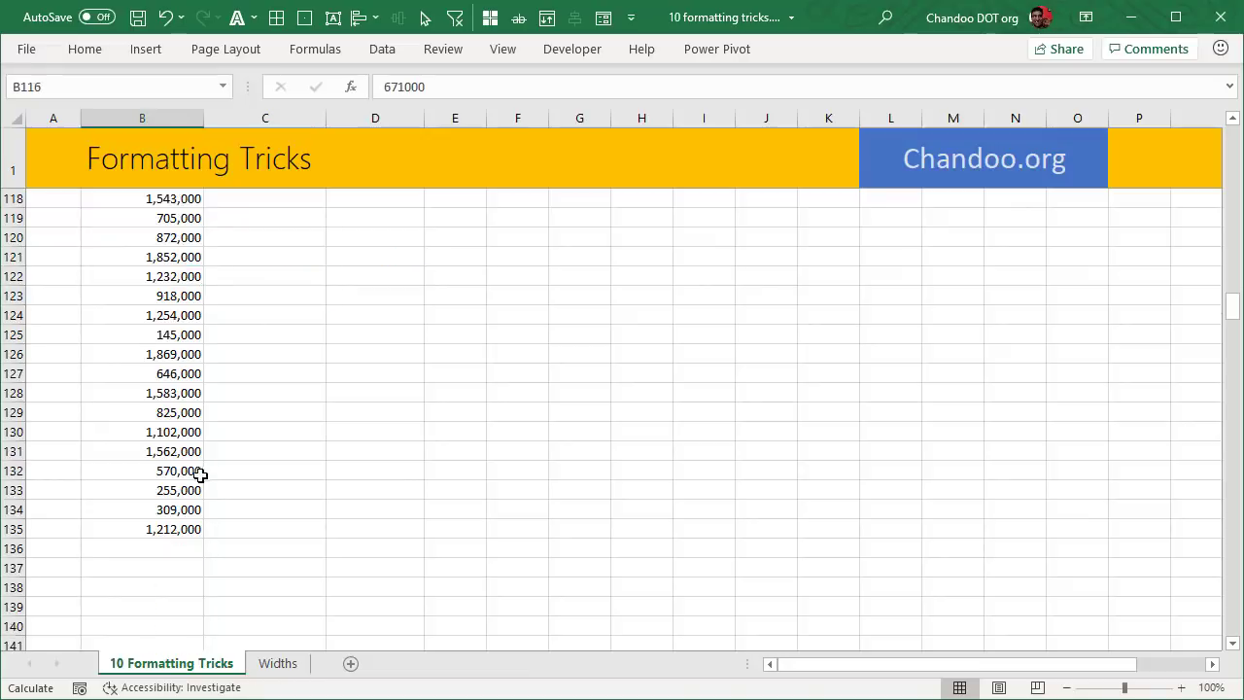
left_click(180, 528, "shift")
key("ctrl+c")
scroll(272, 386, "up", 2)
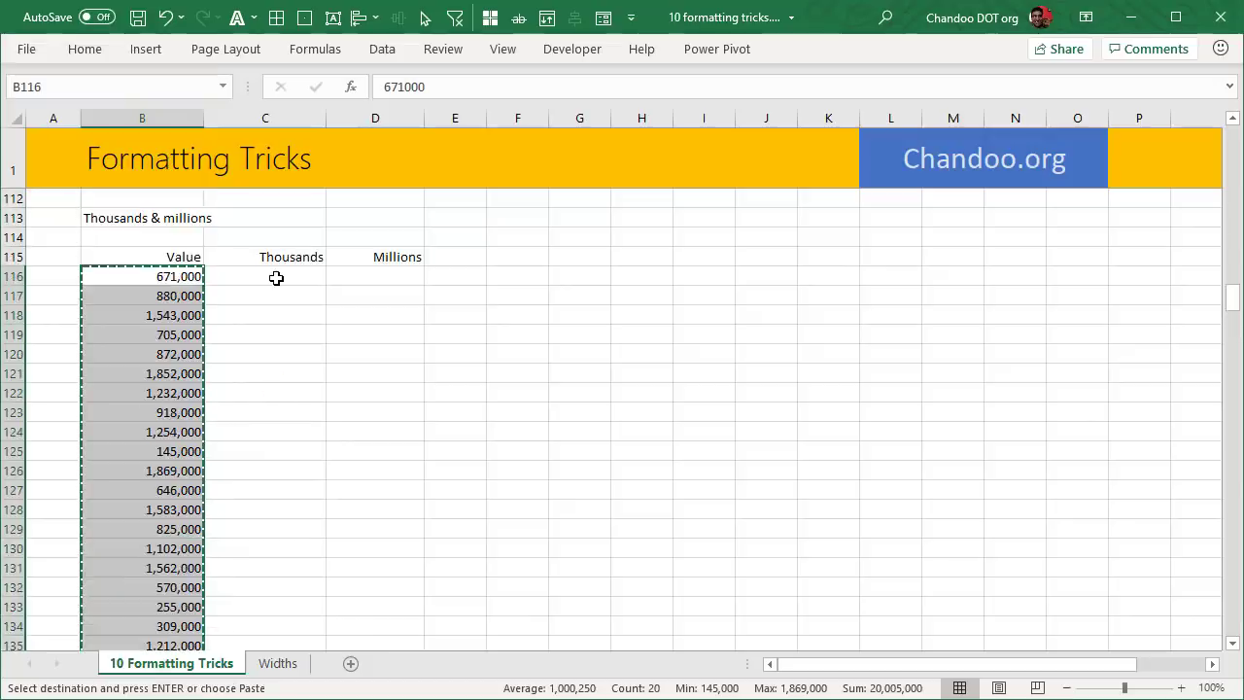
left_click_drag(272, 276, 362, 275)
key("ctrl+v")
left_click(496, 295)
Step: Apply the custom number format #, "k" to the Thousands values in C116:C135
left_click(302, 277)
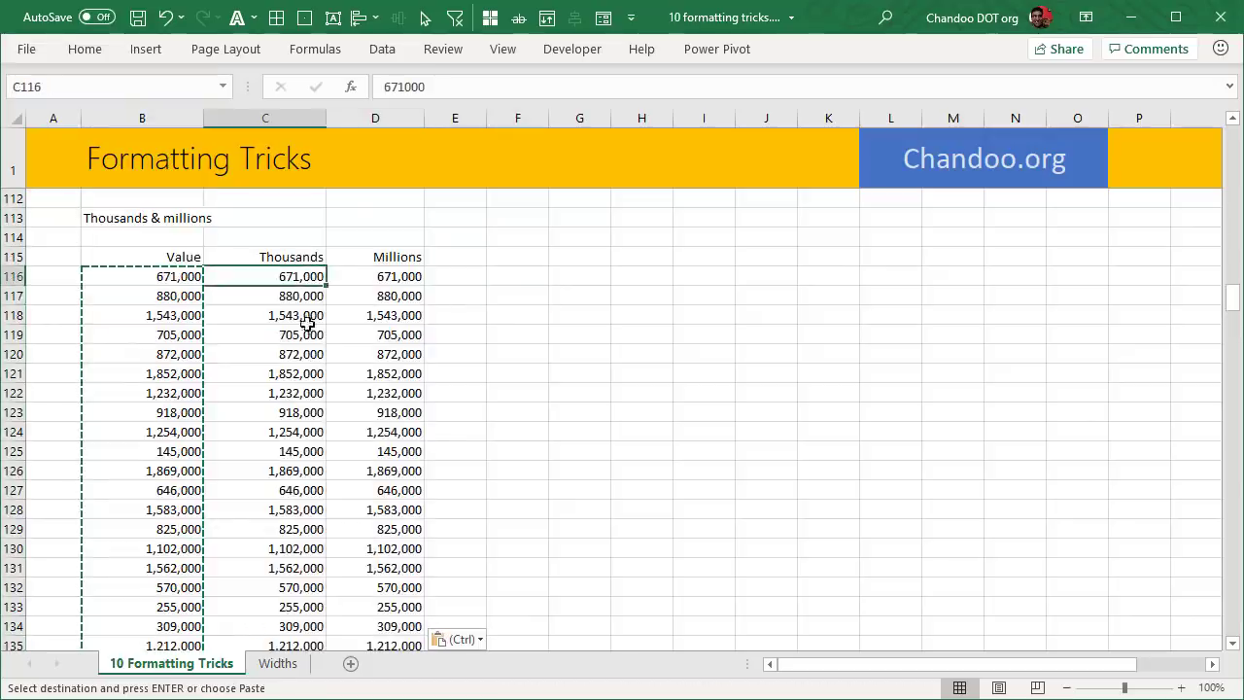
scroll(316, 433, "down", 2)
left_click(297, 529, "shift")
scroll(584, 486, "up", 2)
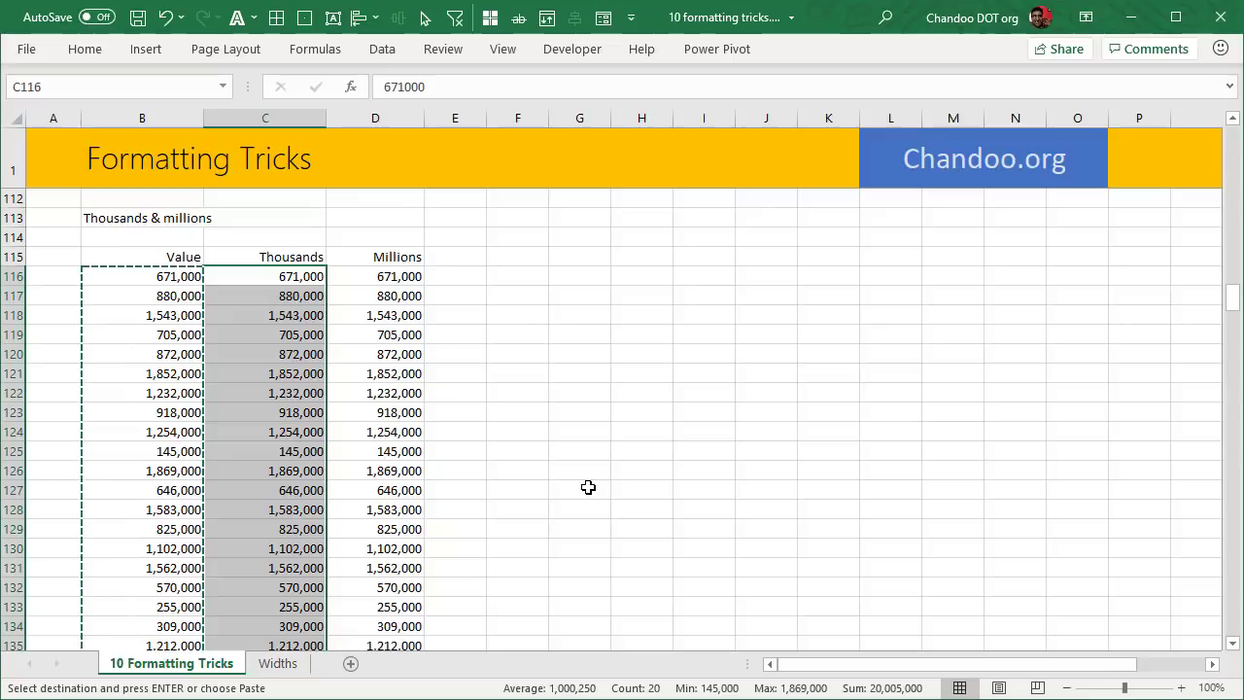
key("ctrl+1")
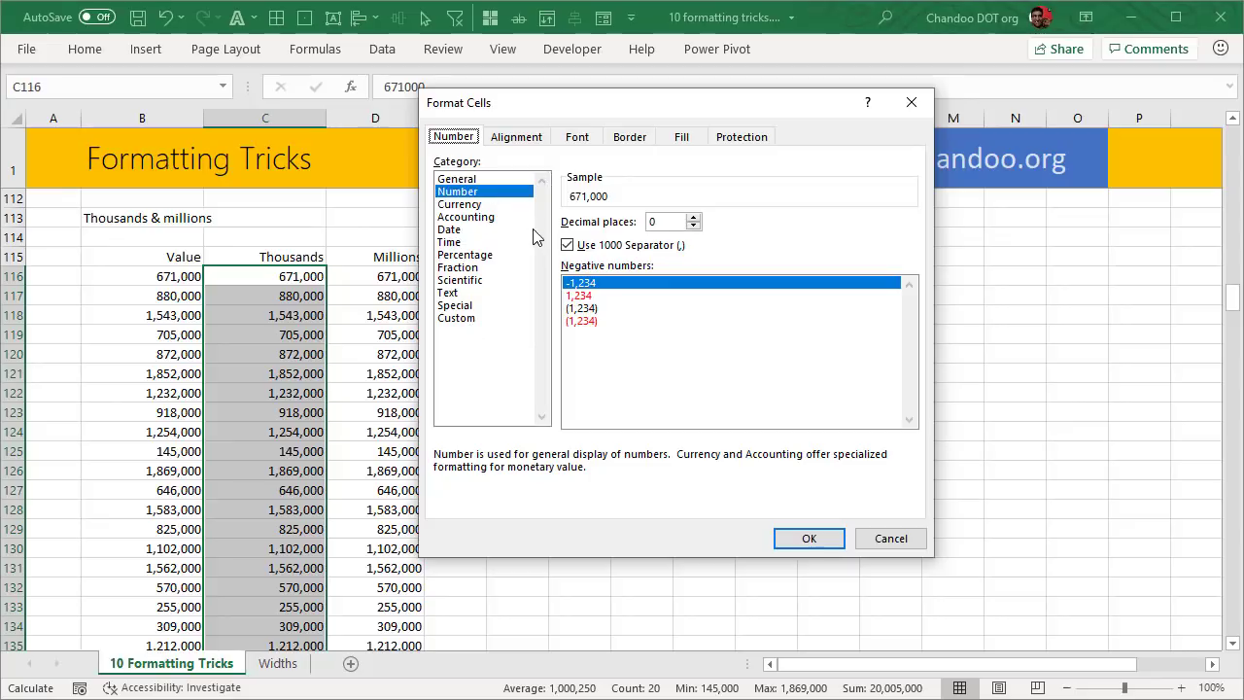
left_click(461, 318)
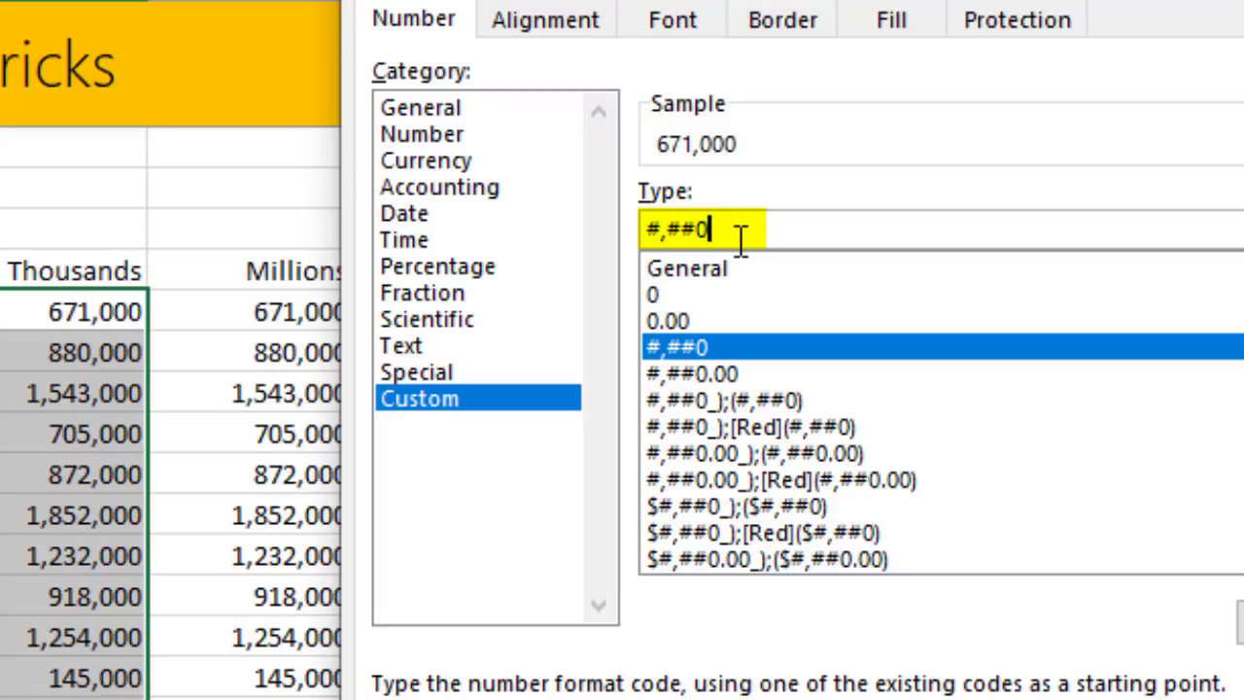
key("BackSpace")
key("BackSpace")
key("BackSpace")
key("BackSpace")
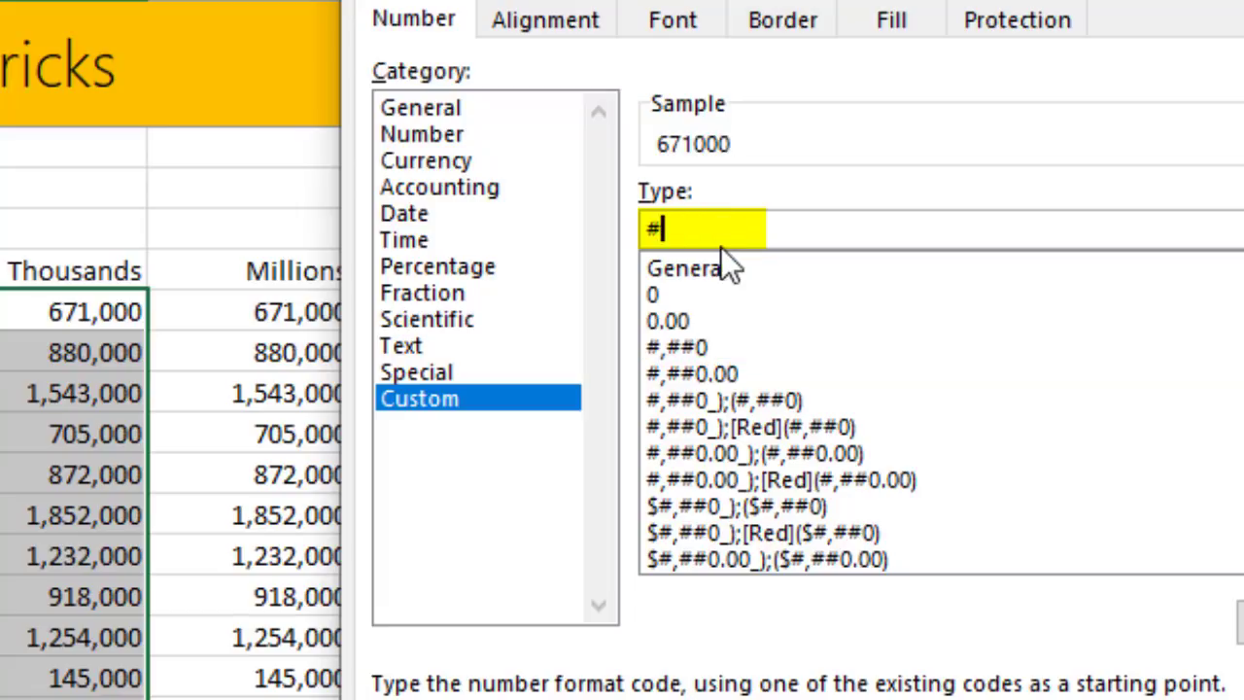
type(",")
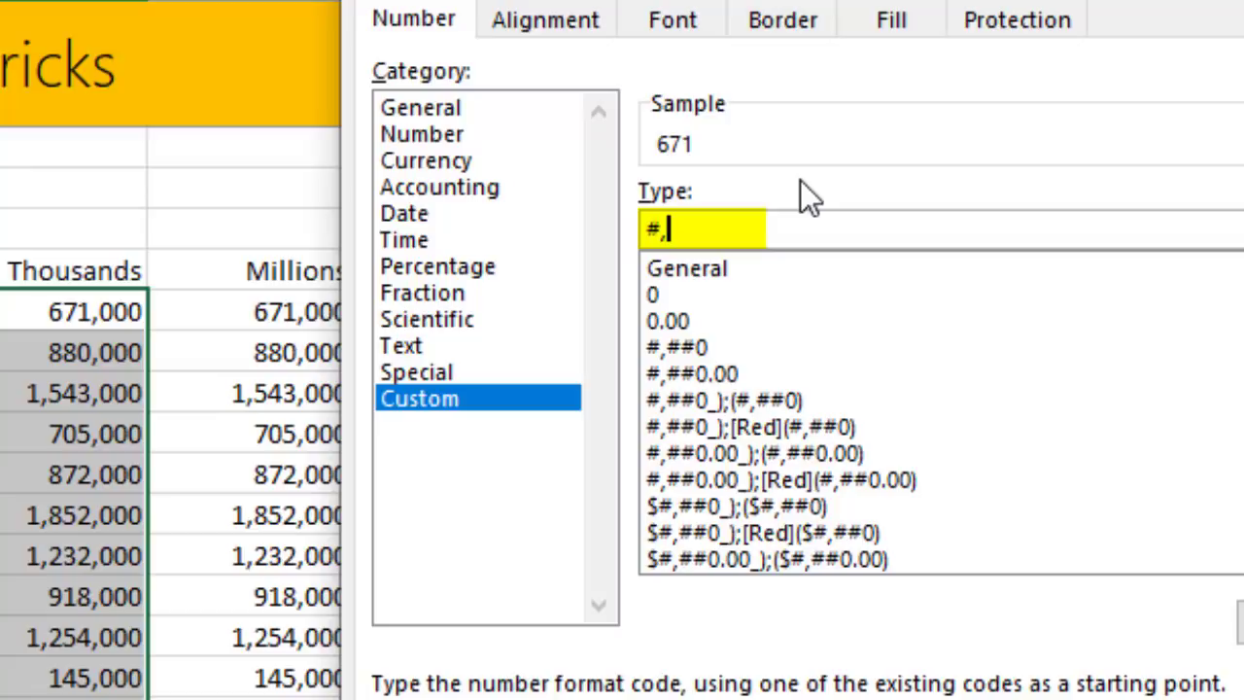
type("\"k\"")
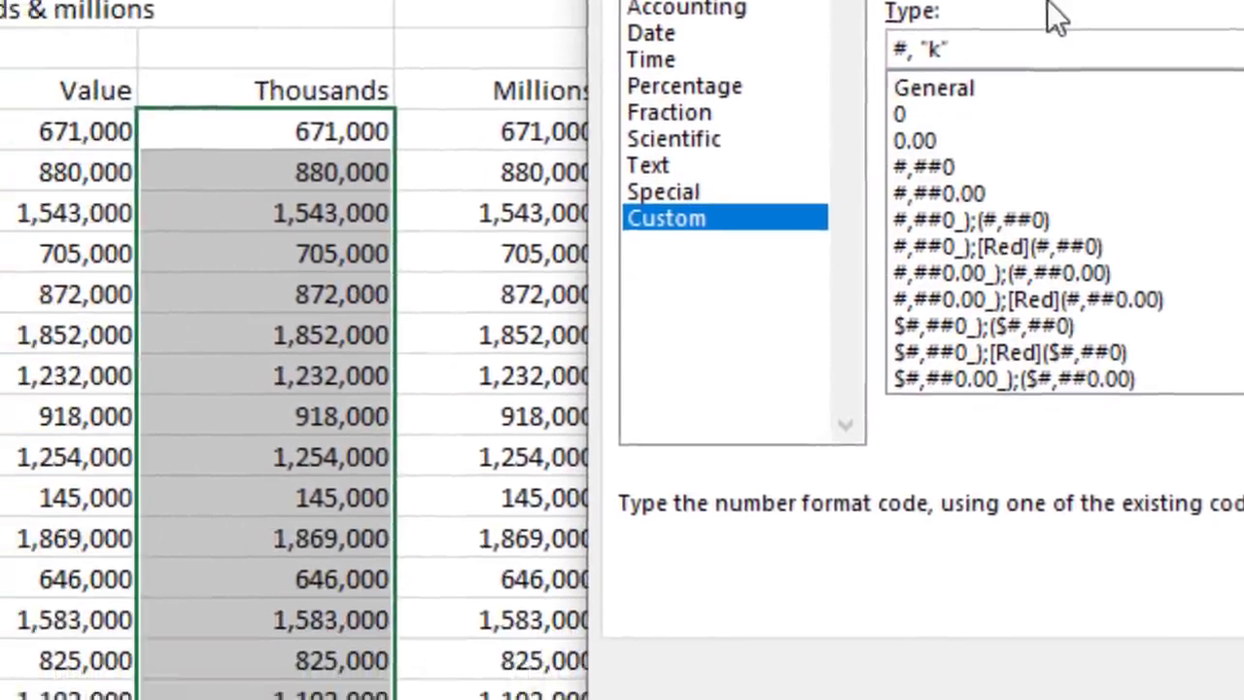
key("Return")
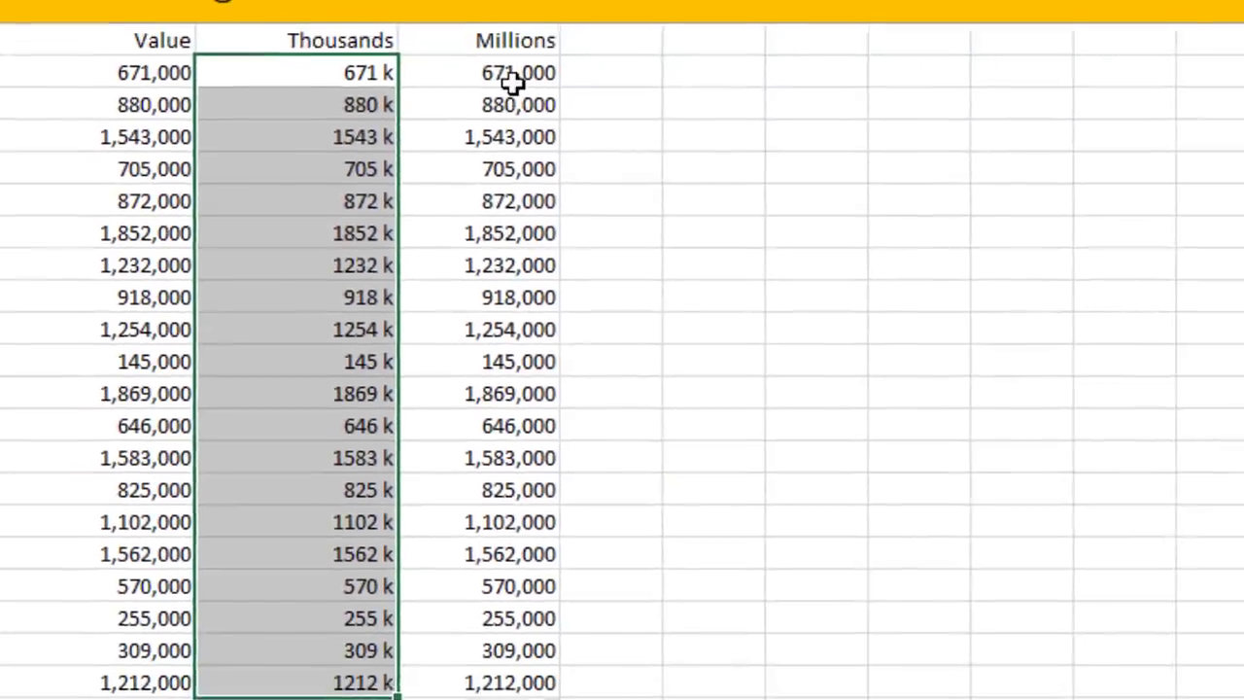
Step: Enter #,,.00 as the custom number format code for the Millions values in D116:D135
left_click_drag(524, 78, 522, 680)
key("ctrl+1")
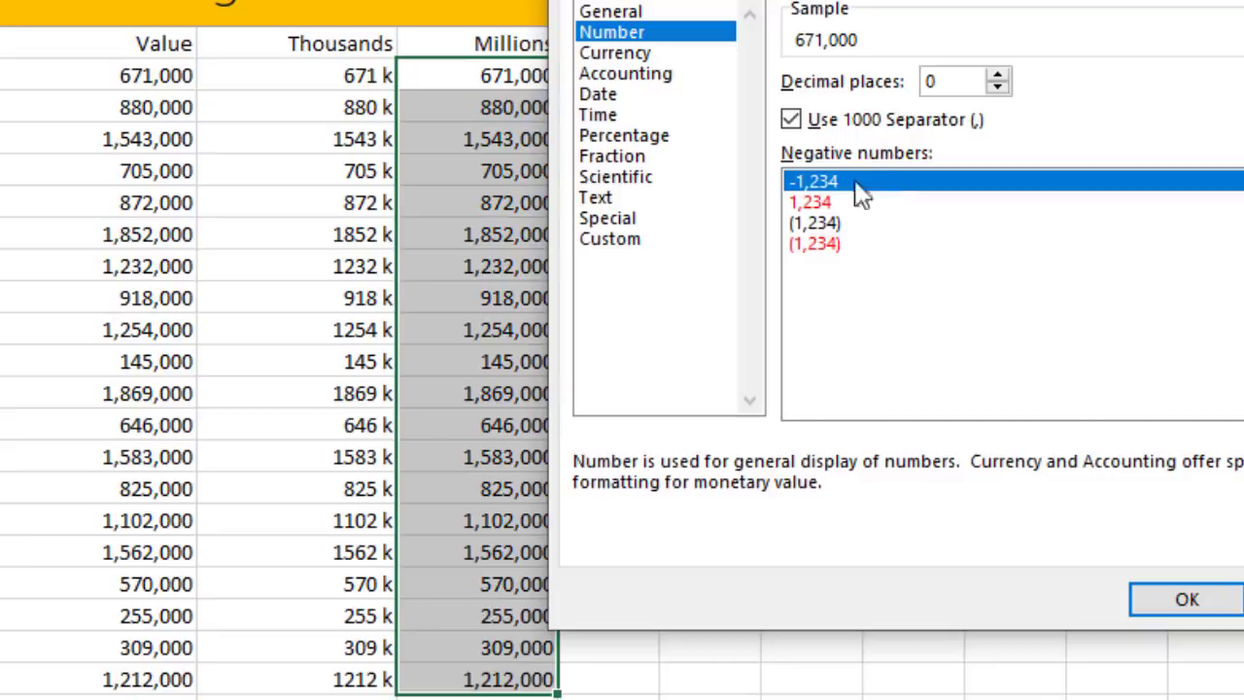
left_click(644, 240)
left_click(897, 105)
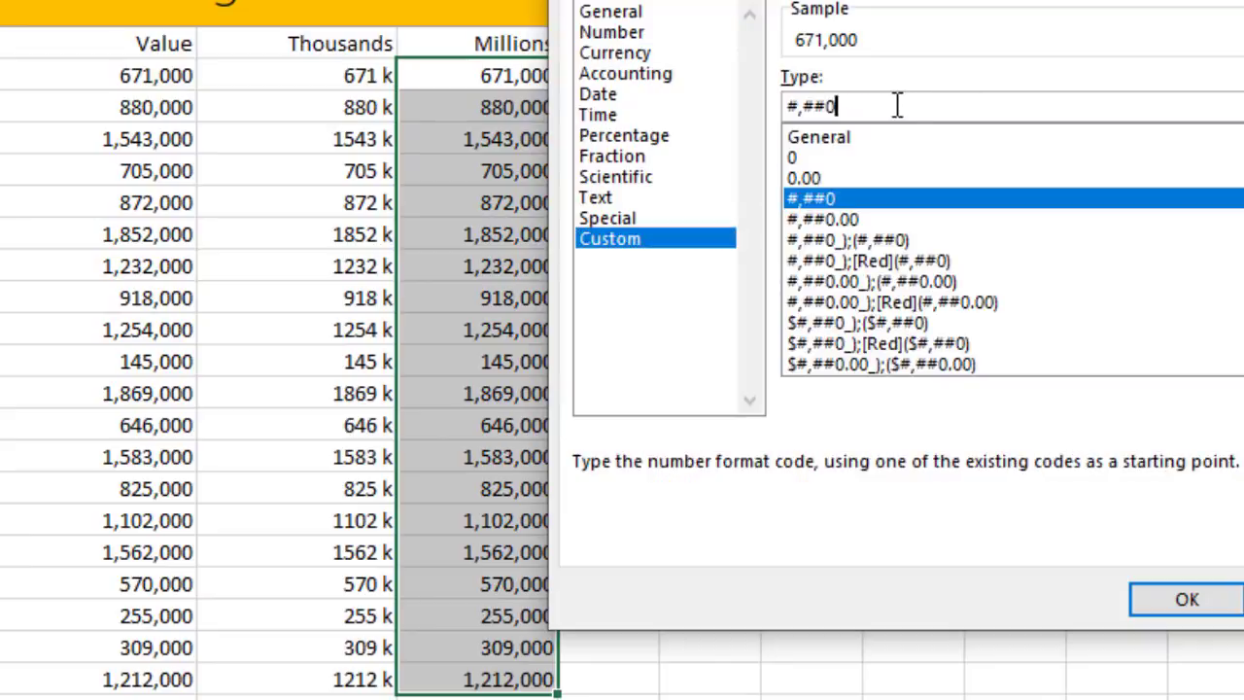
key("BackSpace")
key("BackSpace")
key("BackSpace")
key("BackSpace")
type(",,")
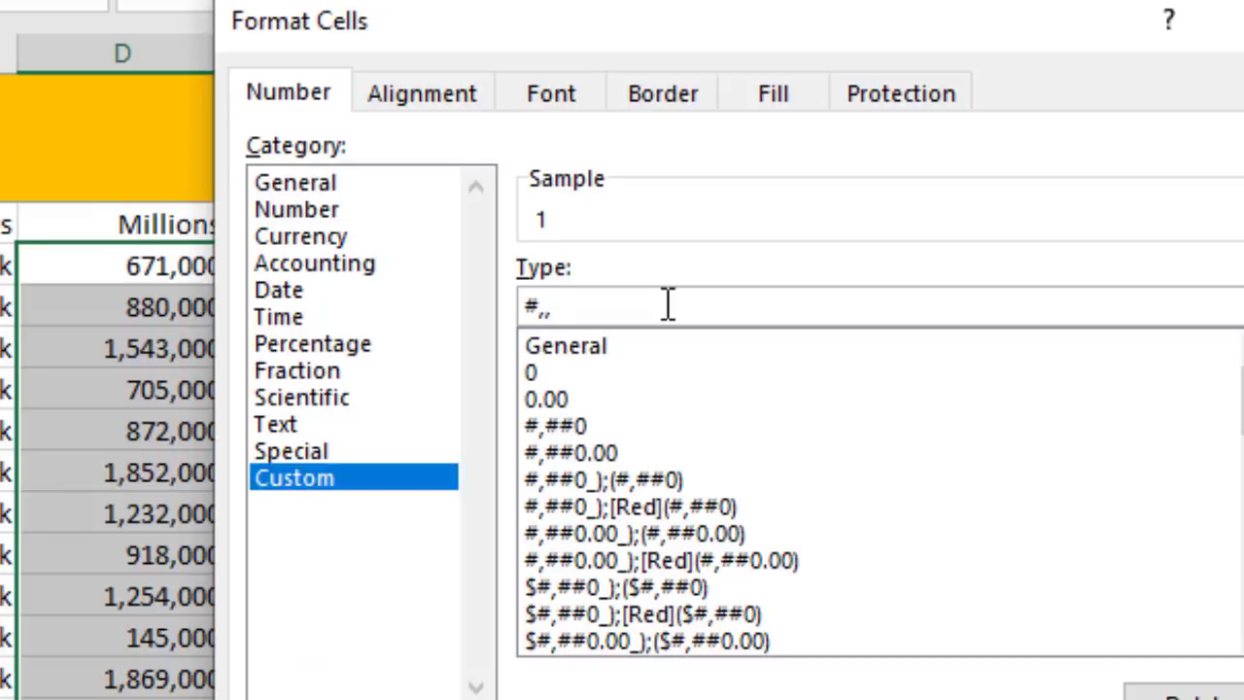
type(".00")
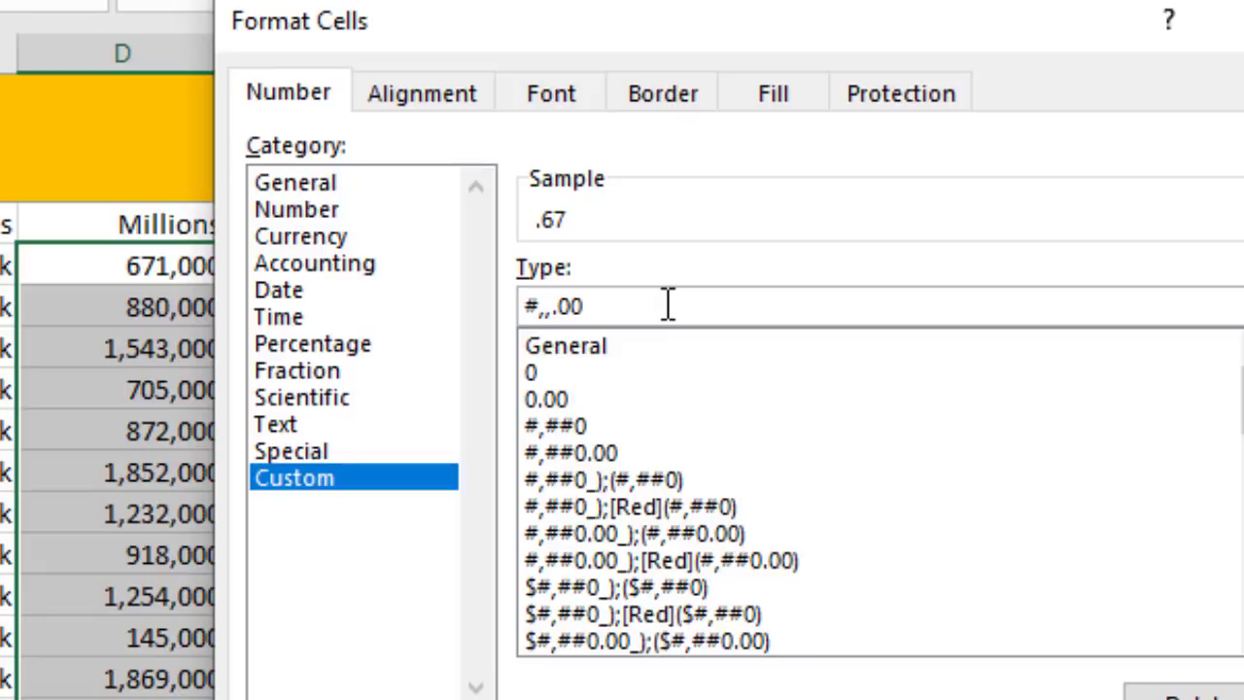
Step: Extend the Millions format code with a leading zero and an "m" suffix to 0#,,.00 "m" and apply it
left_click_drag(443, 25, 693, 11)
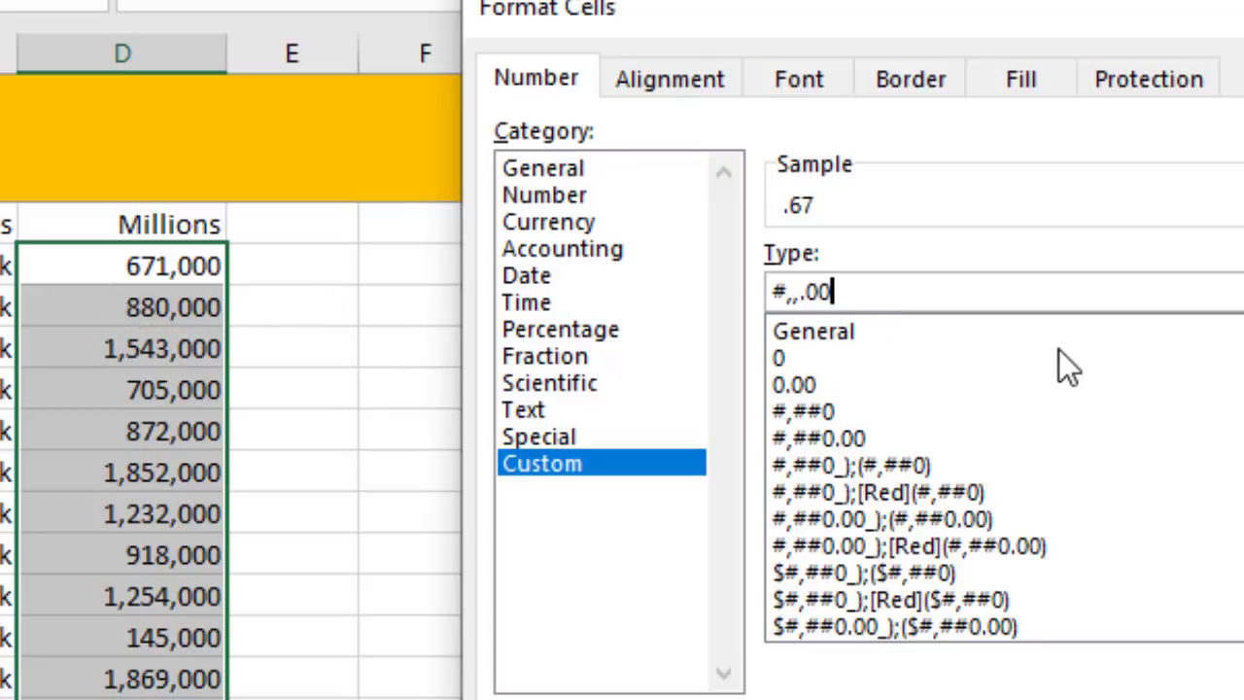
left_click(803, 290)
type("0")
key("BackSpace")
key("Left")
key("Left")
key("Left")
type("0")
left_click(846, 292)
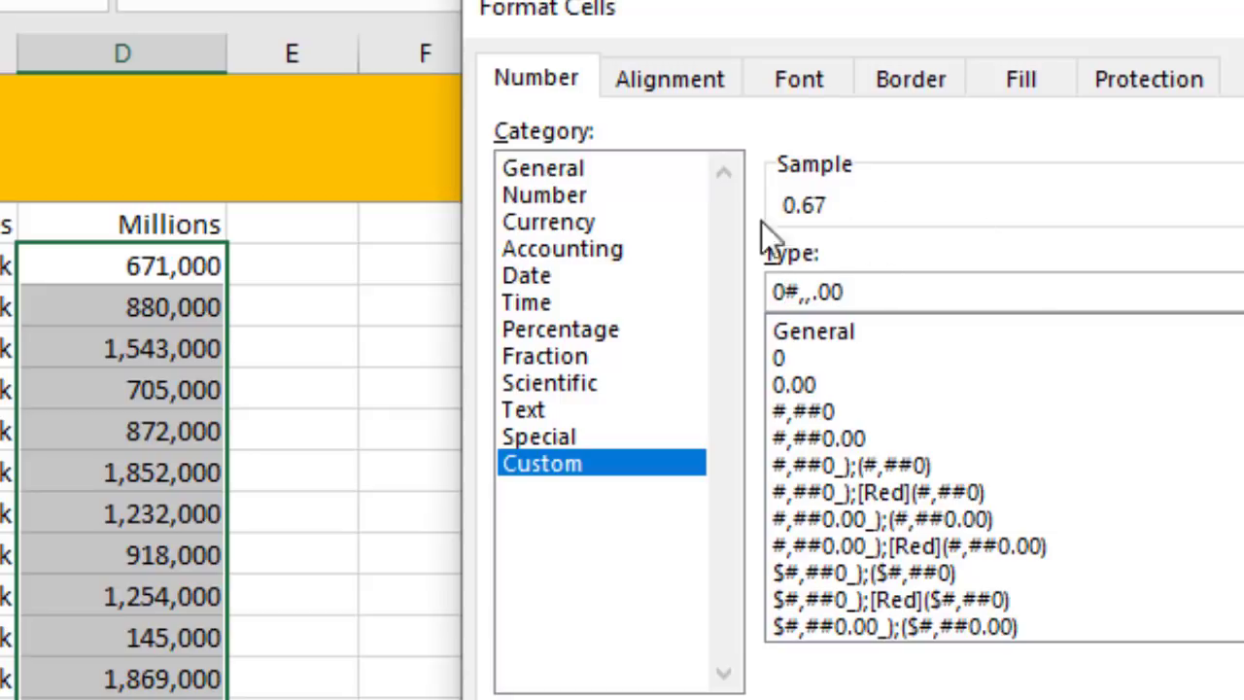
type("\"m\"")
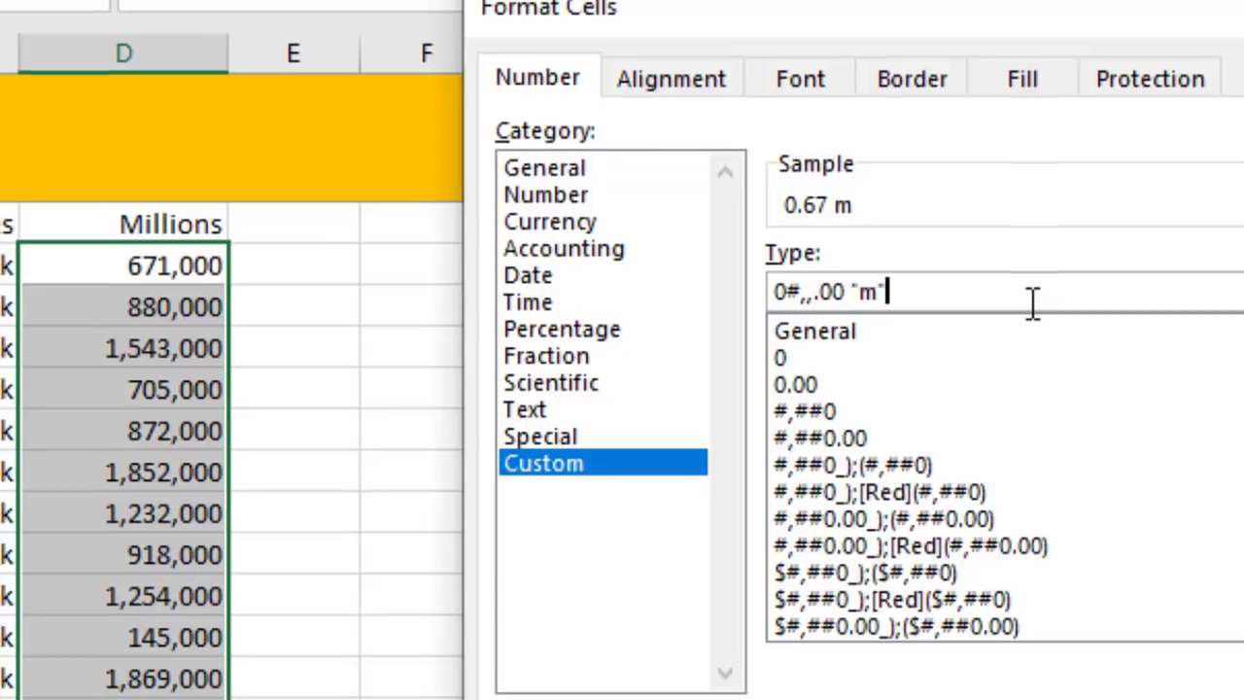
key("Return")
left_click(1191, 386)
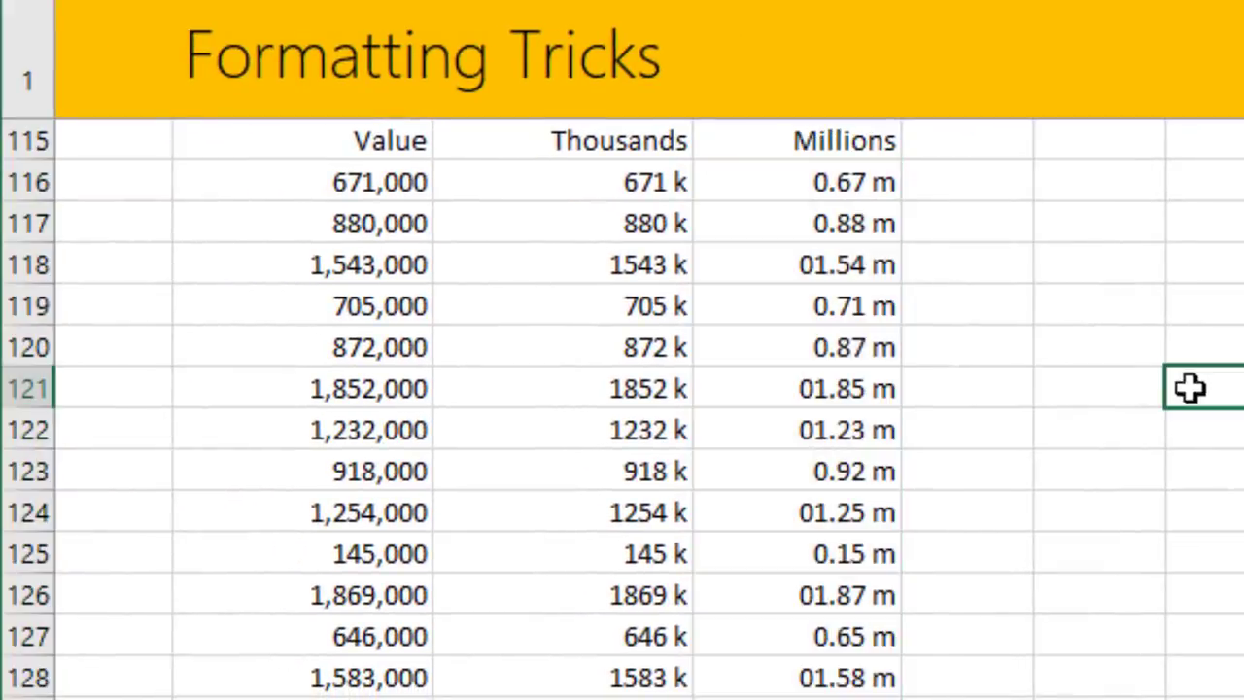
Step: Remove the leading zero from the number format of D116:D135, applying the code #.00,, "m"
left_click_drag(839, 181, 408, 591)
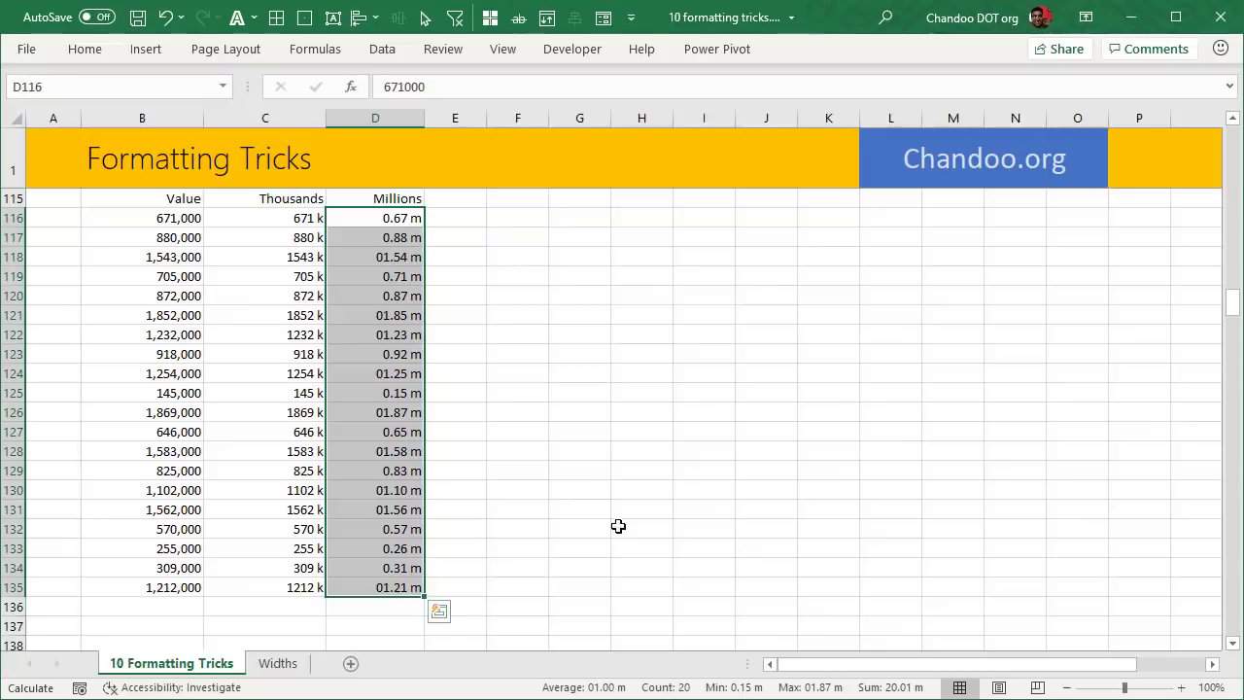
key("ctrl+1")
left_click(684, 229)
key("BackSpace")
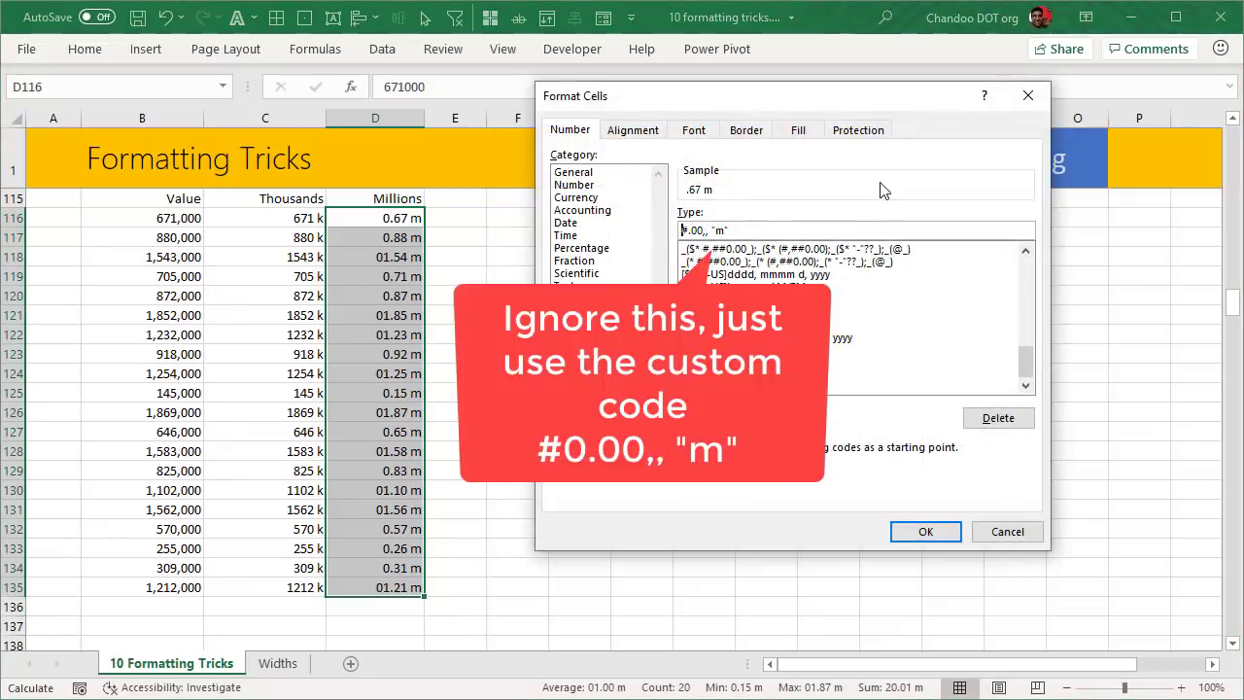
left_click(925, 531)
left_click(517, 353)
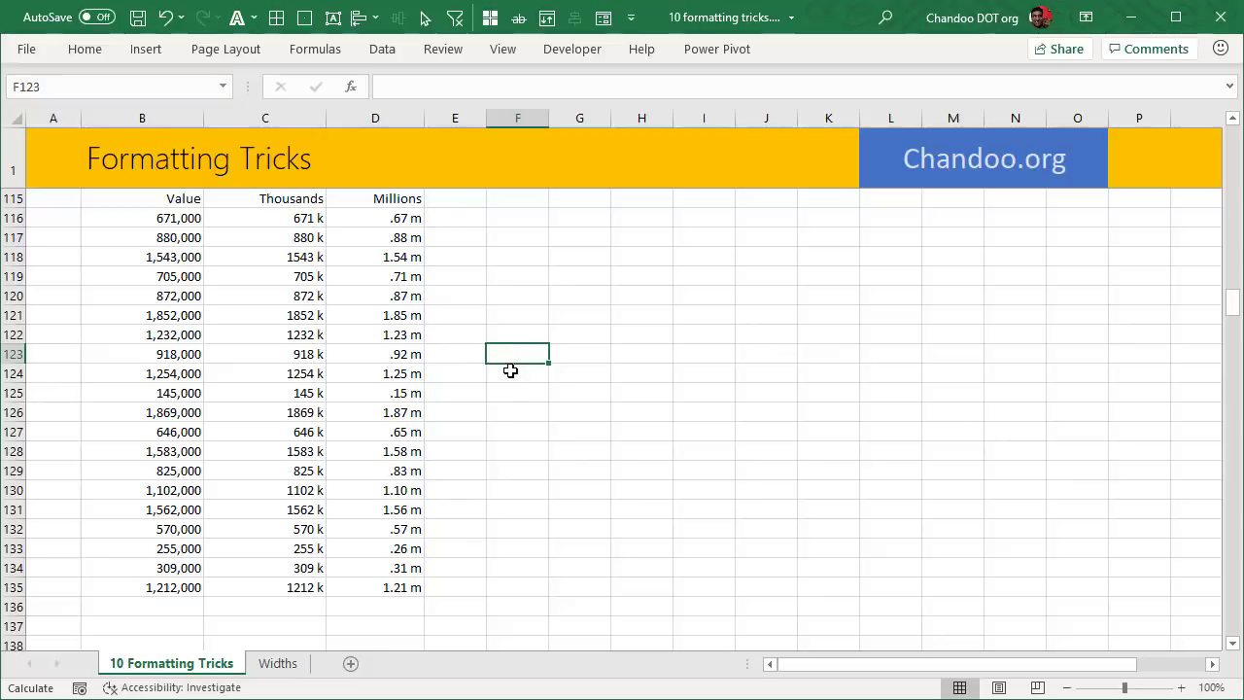
Step: Go to the "New line in a cell" section and select the long text in B161
scroll(512, 367, "down", 3)
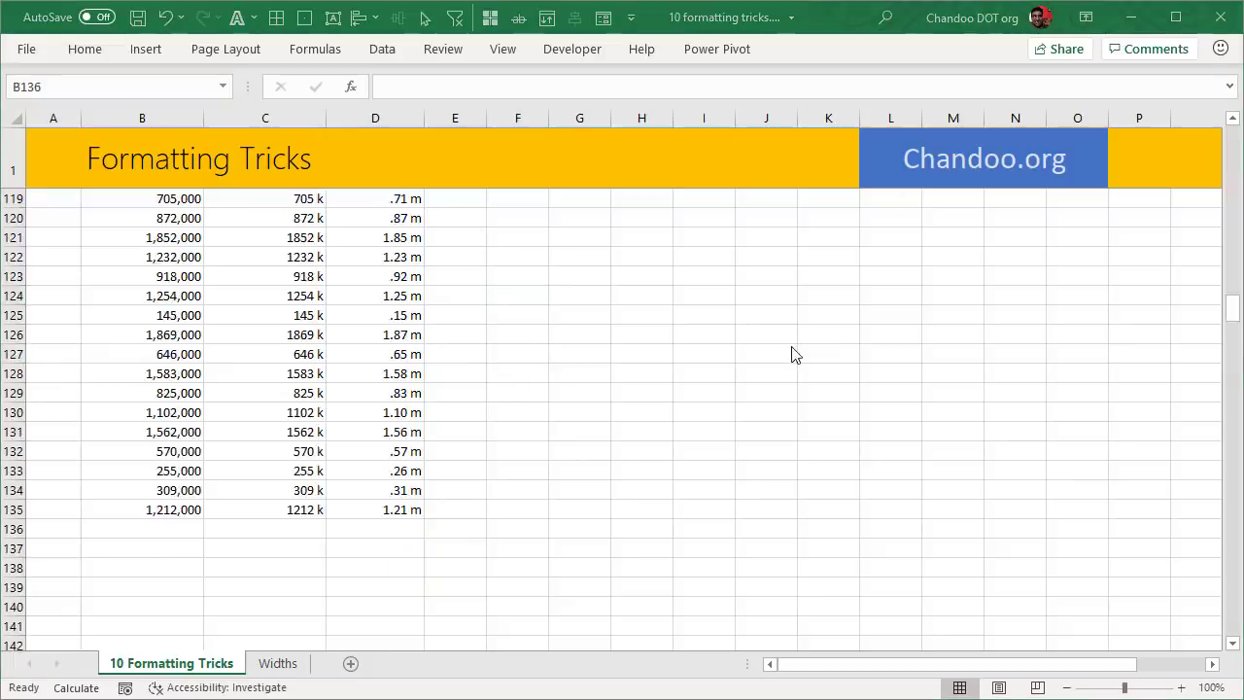
scroll(795, 353, "down", 5)
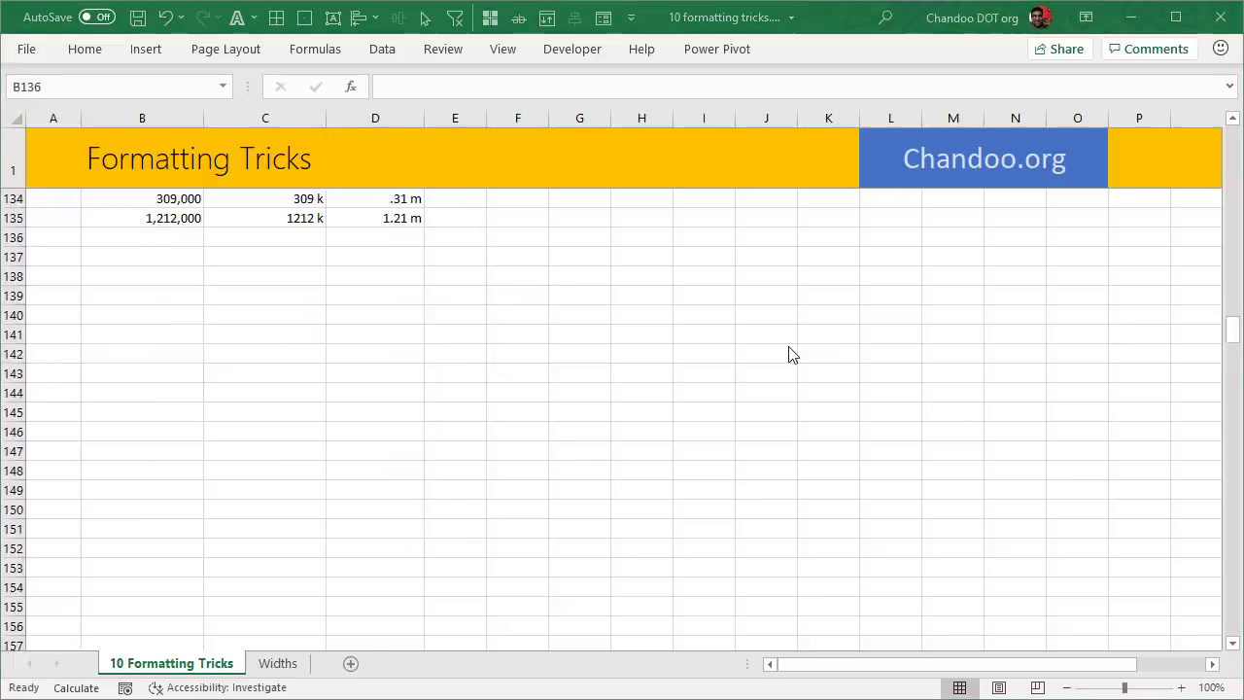
scroll(791, 353, "down", 6)
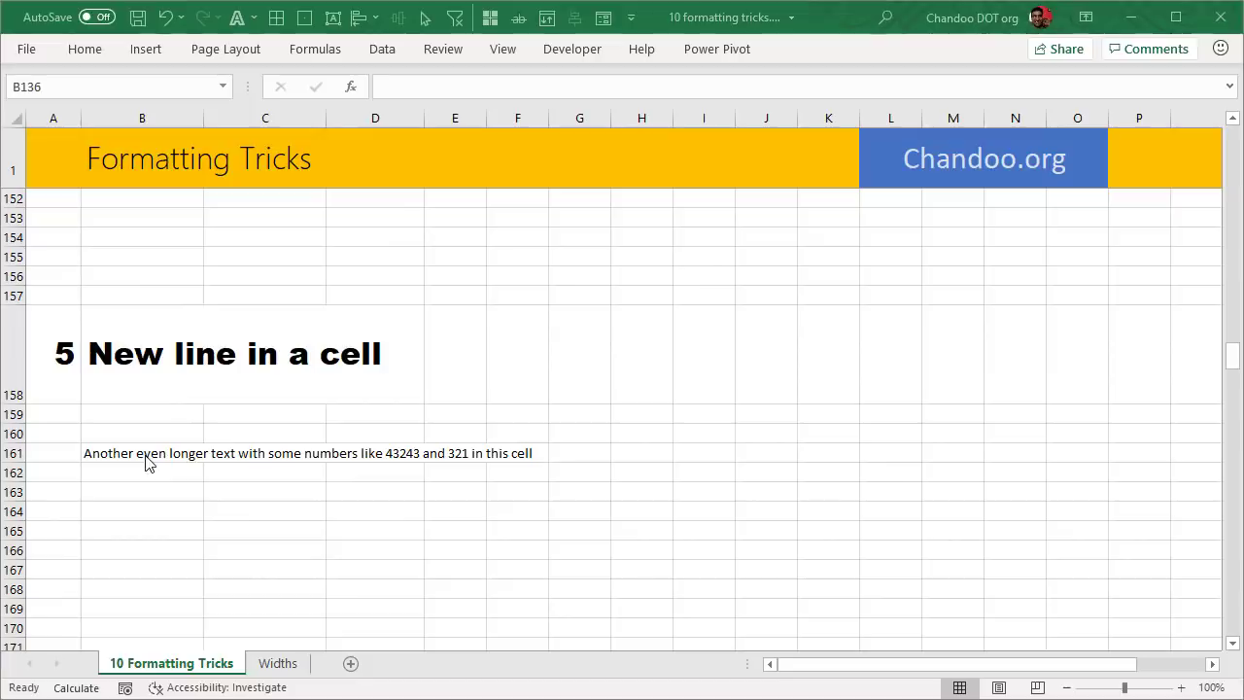
left_click(166, 470)
left_click(178, 434)
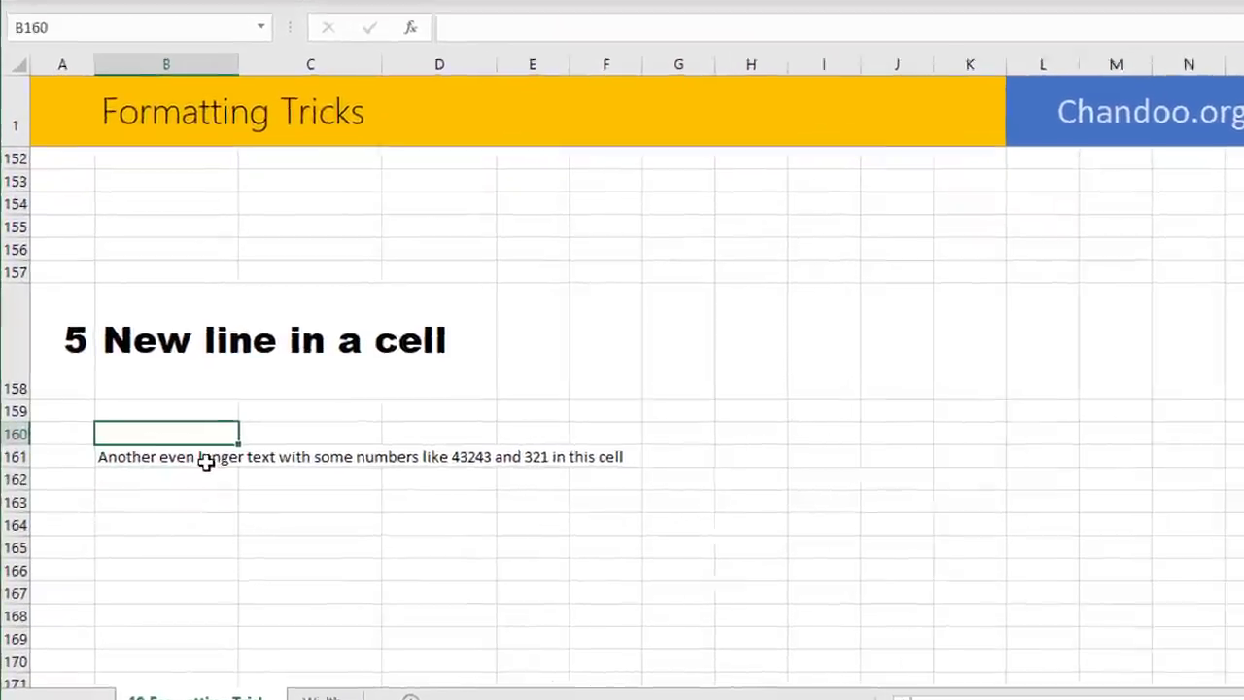
left_click(206, 463)
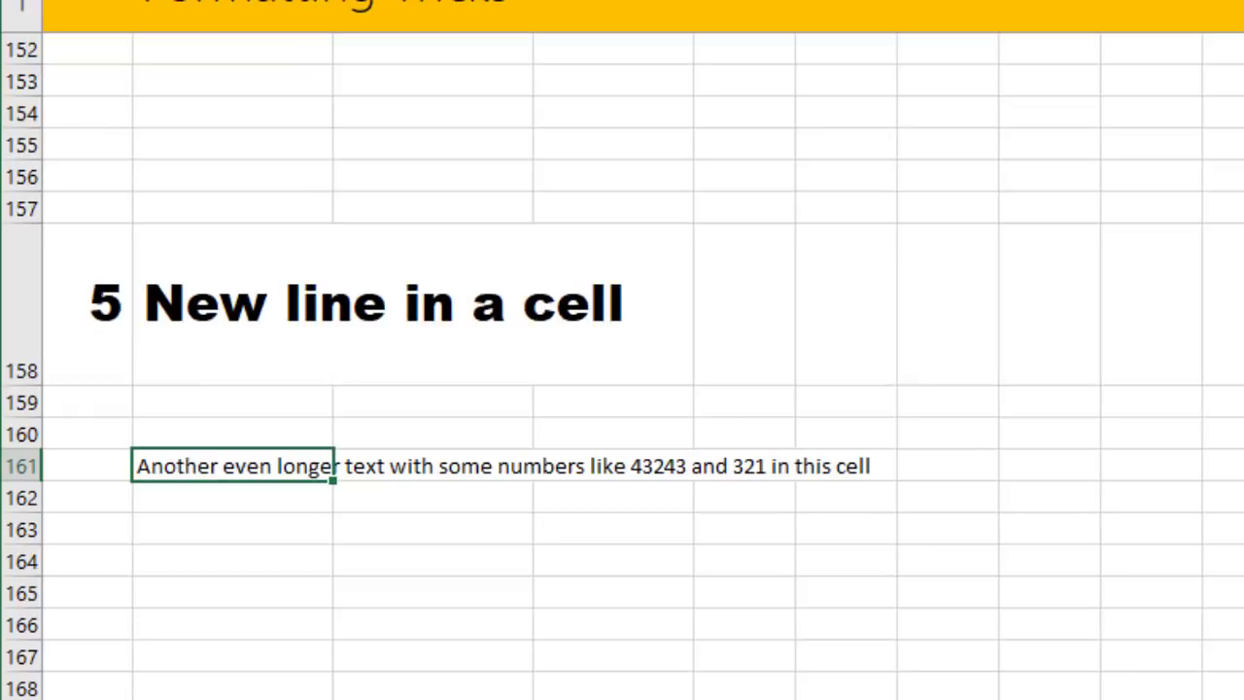
key("F2")
left_click(588, 466)
key("Return")
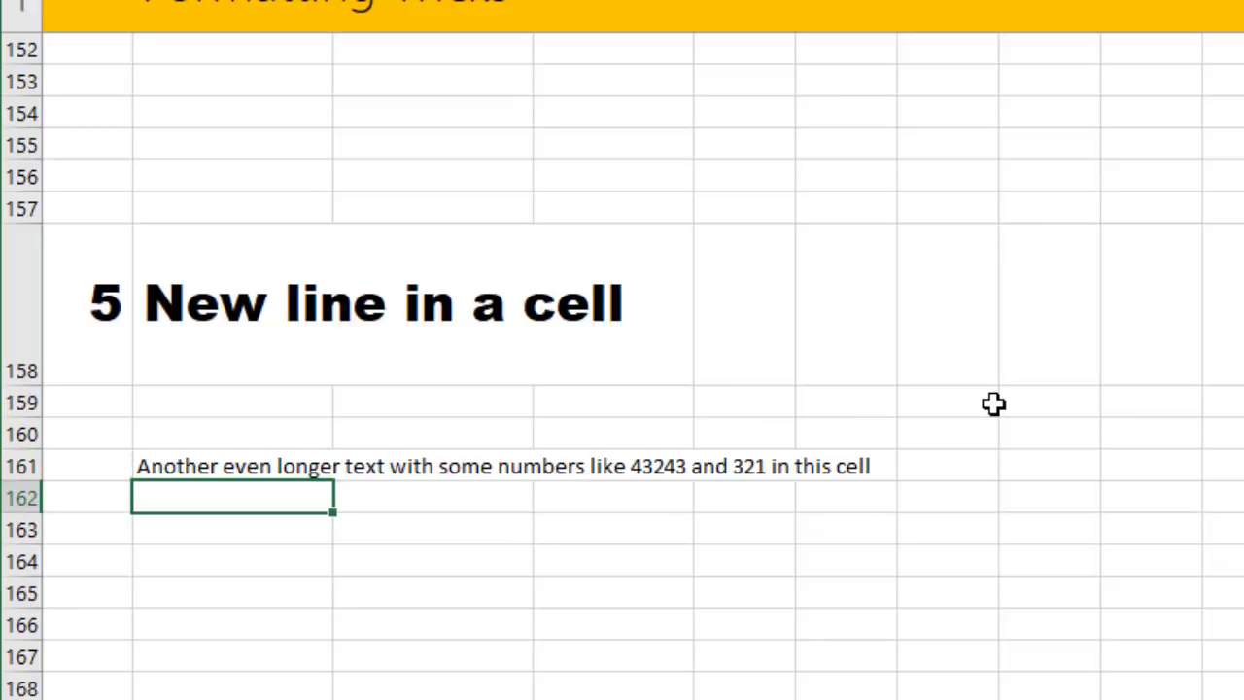
Step: Insert a line break before "like" in the text of cell B161
left_click(256, 466)
key("F2")
left_click(590, 467)
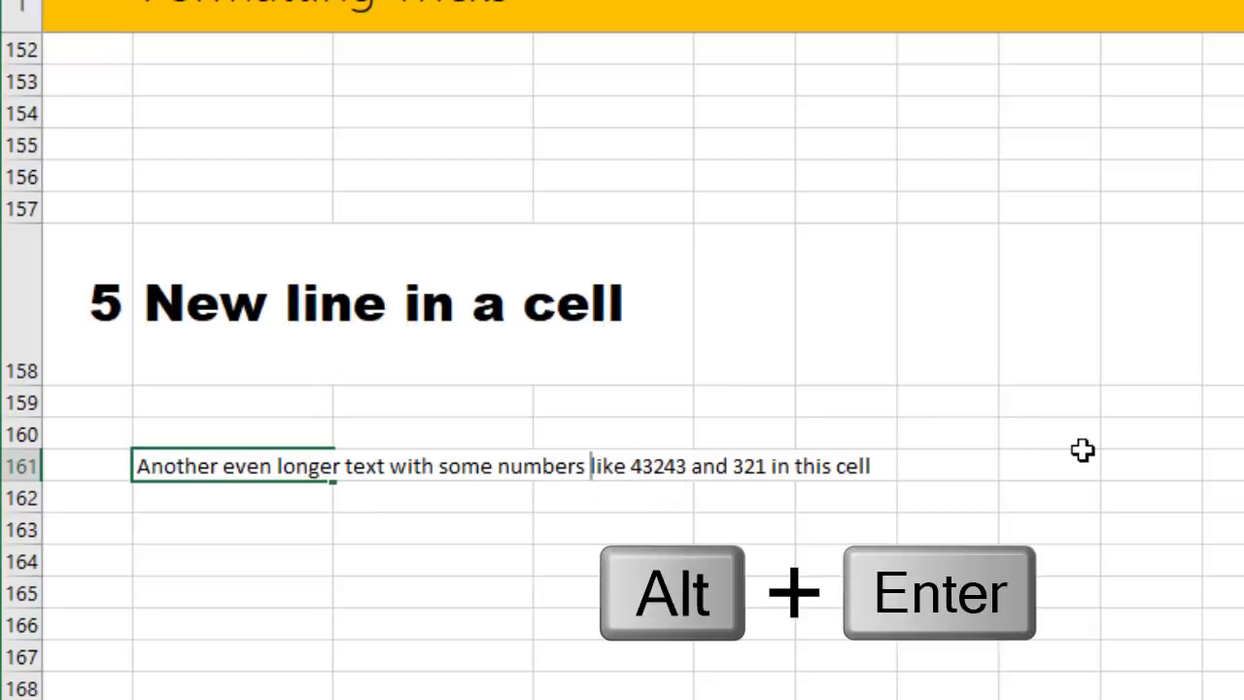
key("alt+Return")
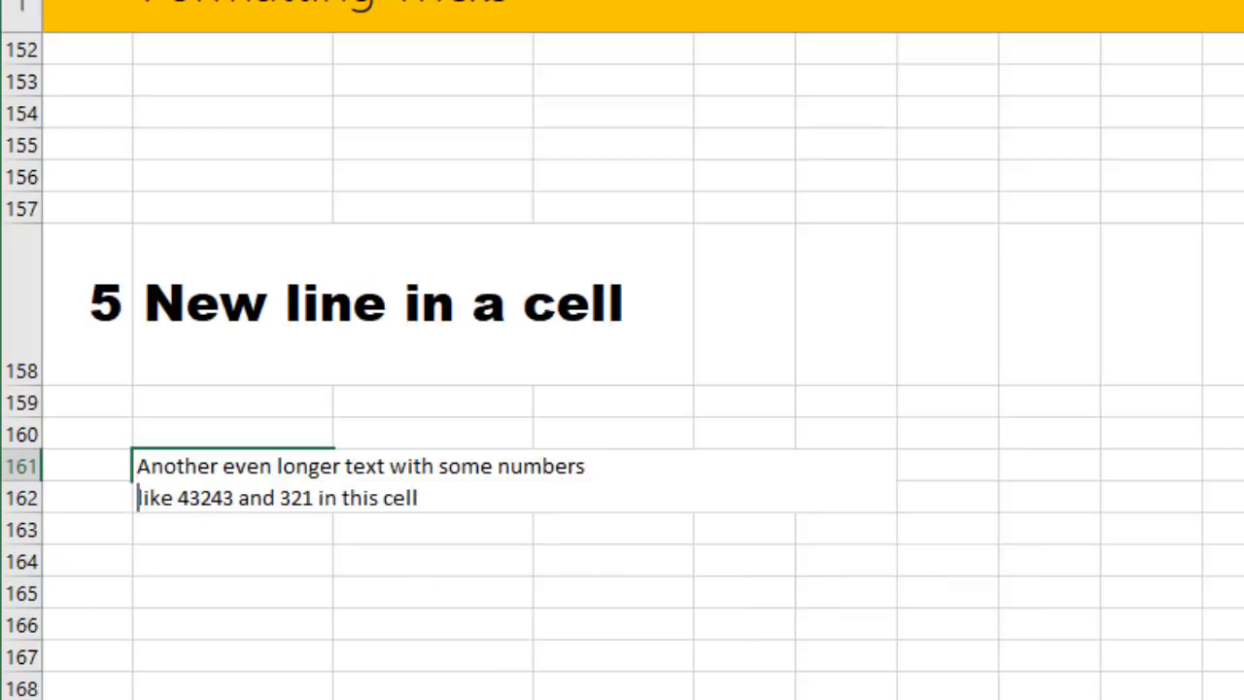
key("Return")
Step: Check the Wrap Text setting of cell B161
left_click(195, 497)
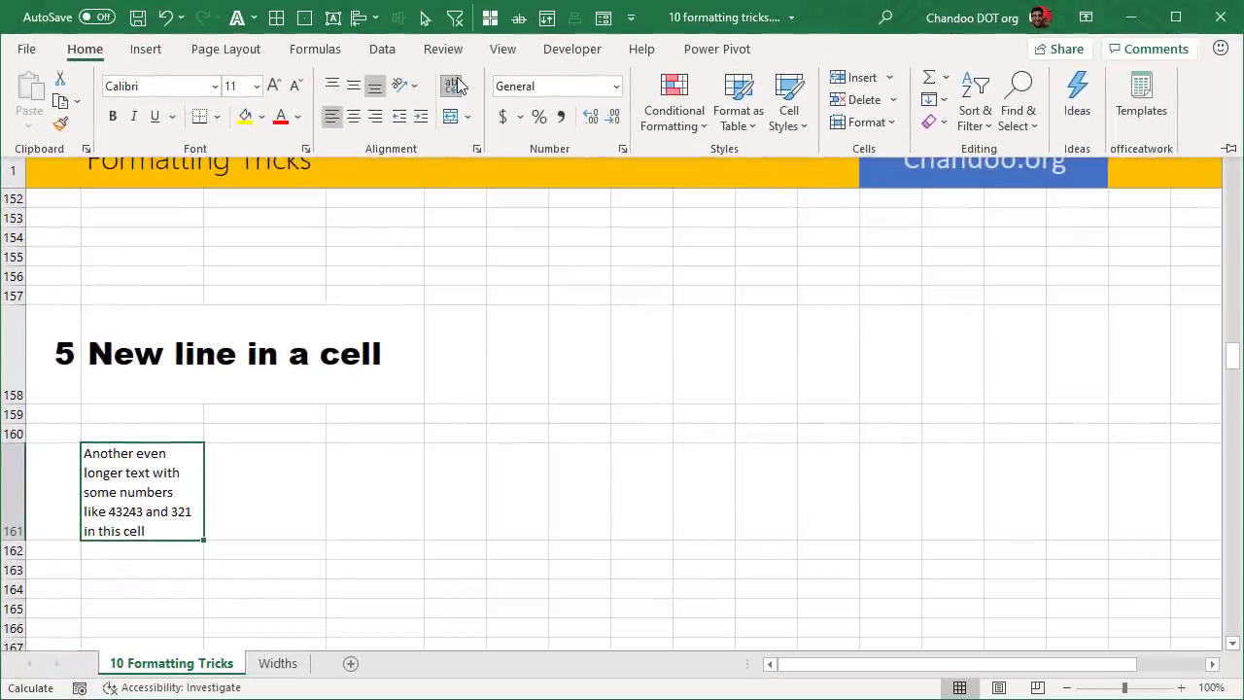
left_click(249, 480)
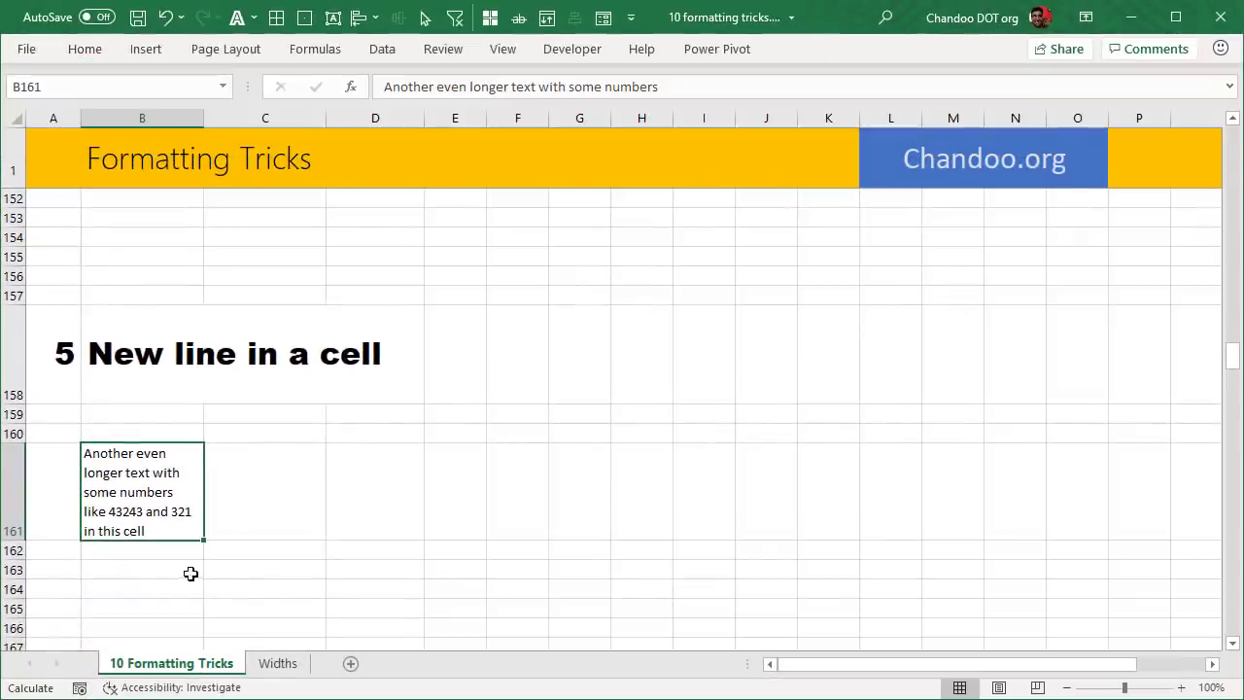
left_click(85, 50)
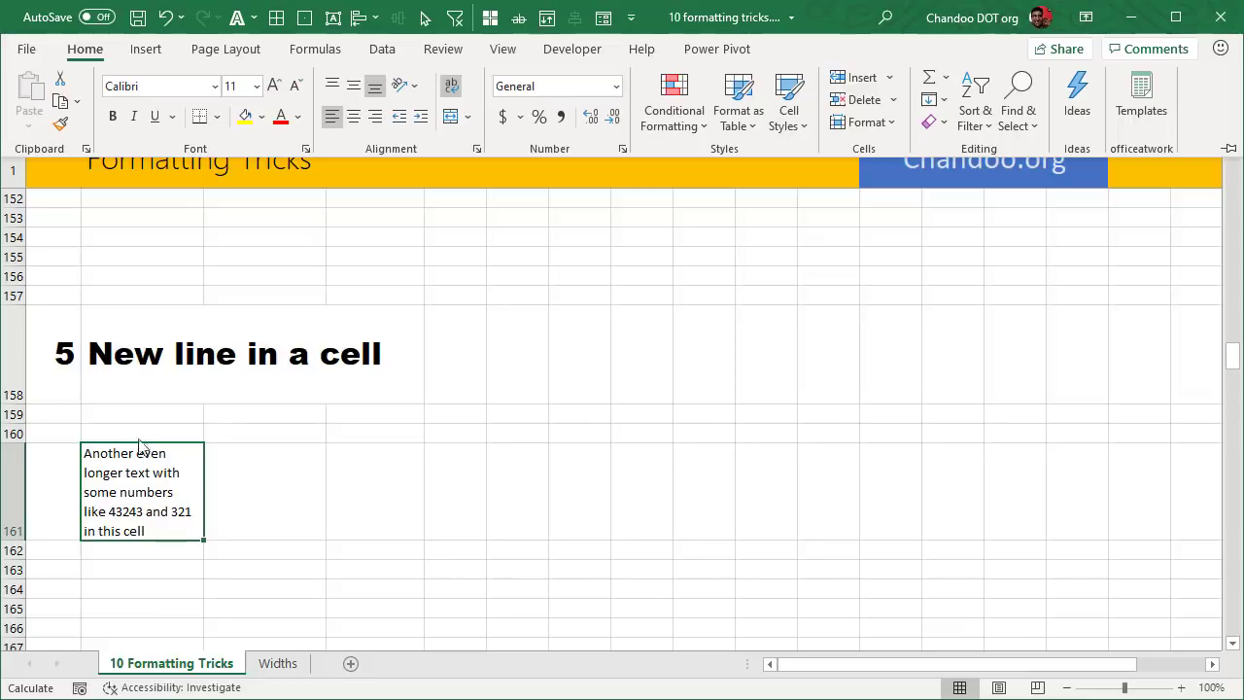
Step: Merge and center the two-line text across B161:D161
left_click(389, 530)
left_click(359, 502, "shift")
left_click(86, 50)
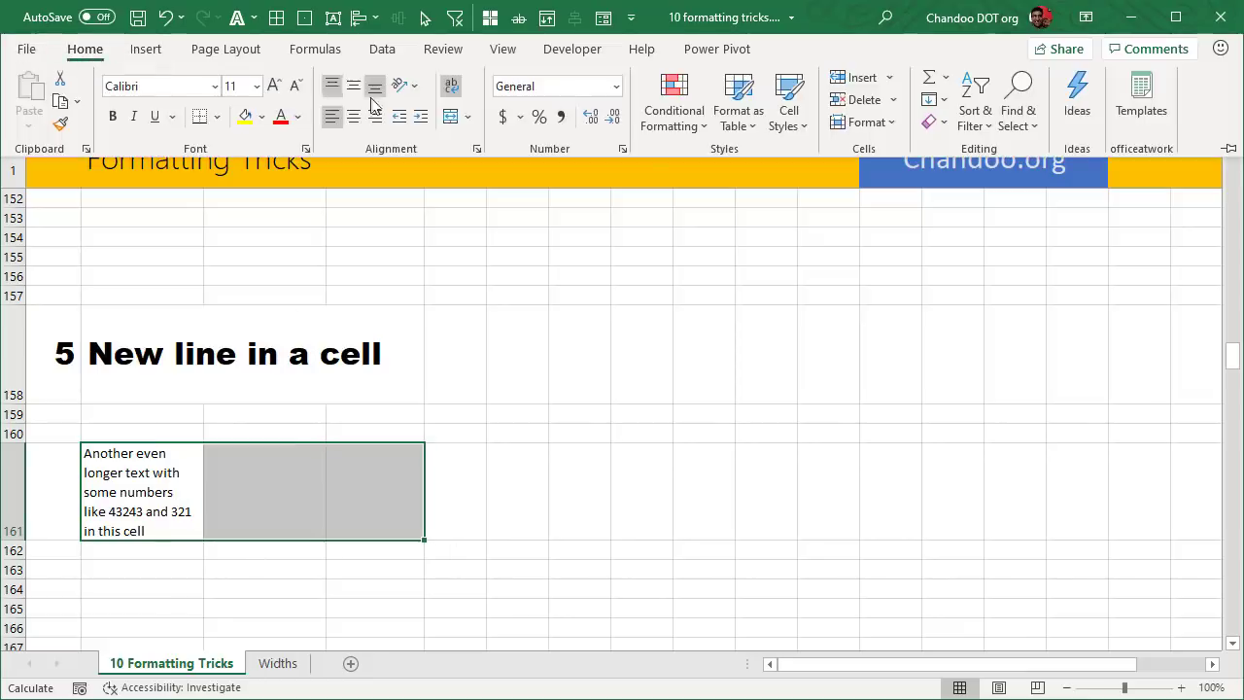
left_click(450, 117)
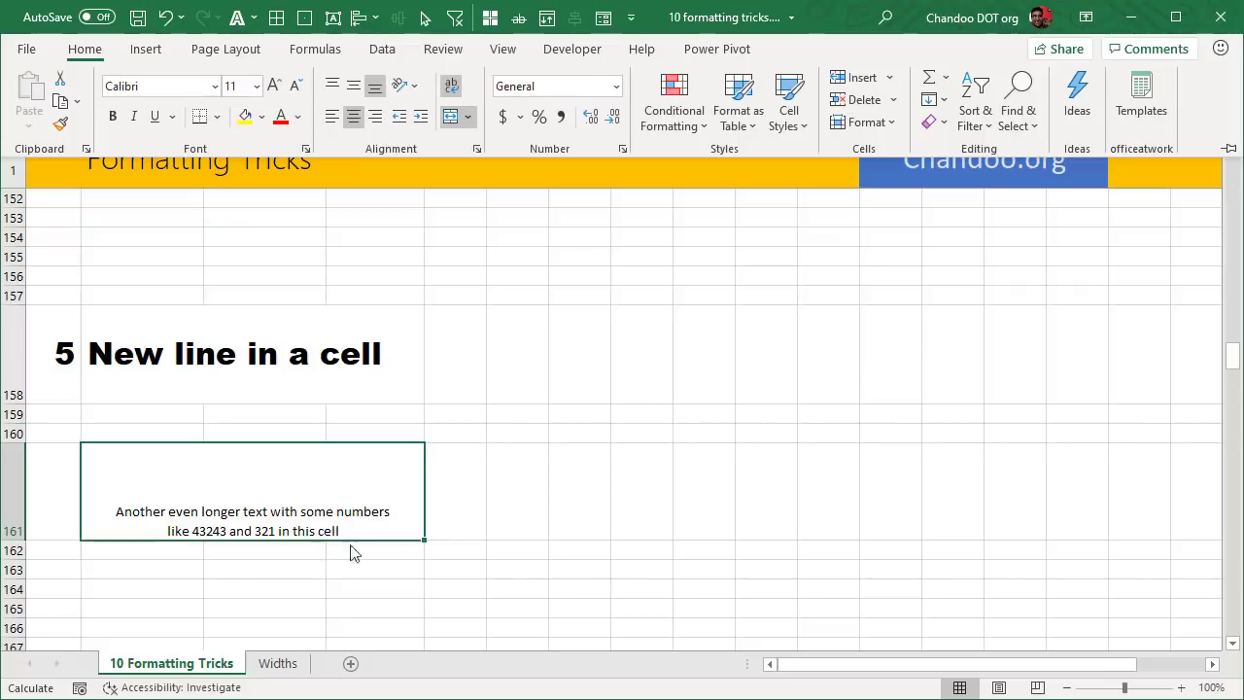
Step: Go past the "Widths - Next tab" note to the Widths sheet and select its title cell B1
scroll(448, 535, "down", 17)
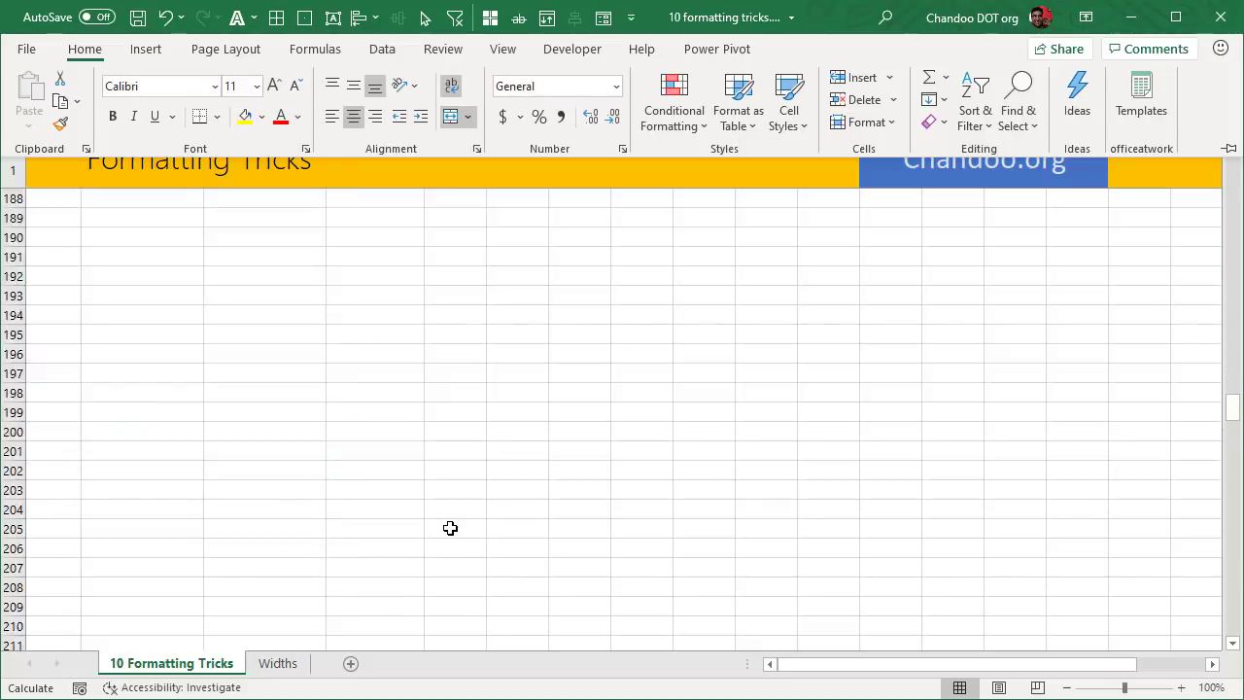
scroll(450, 528, "down", 1)
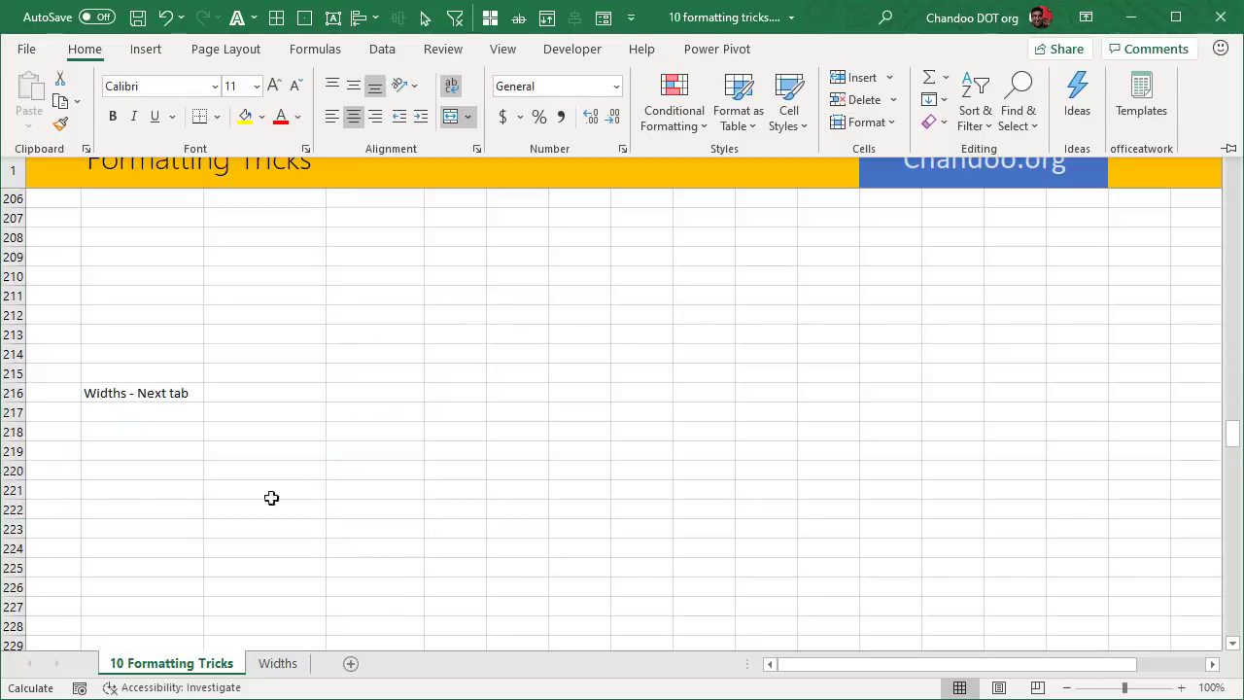
left_click(278, 663)
left_click(110, 185)
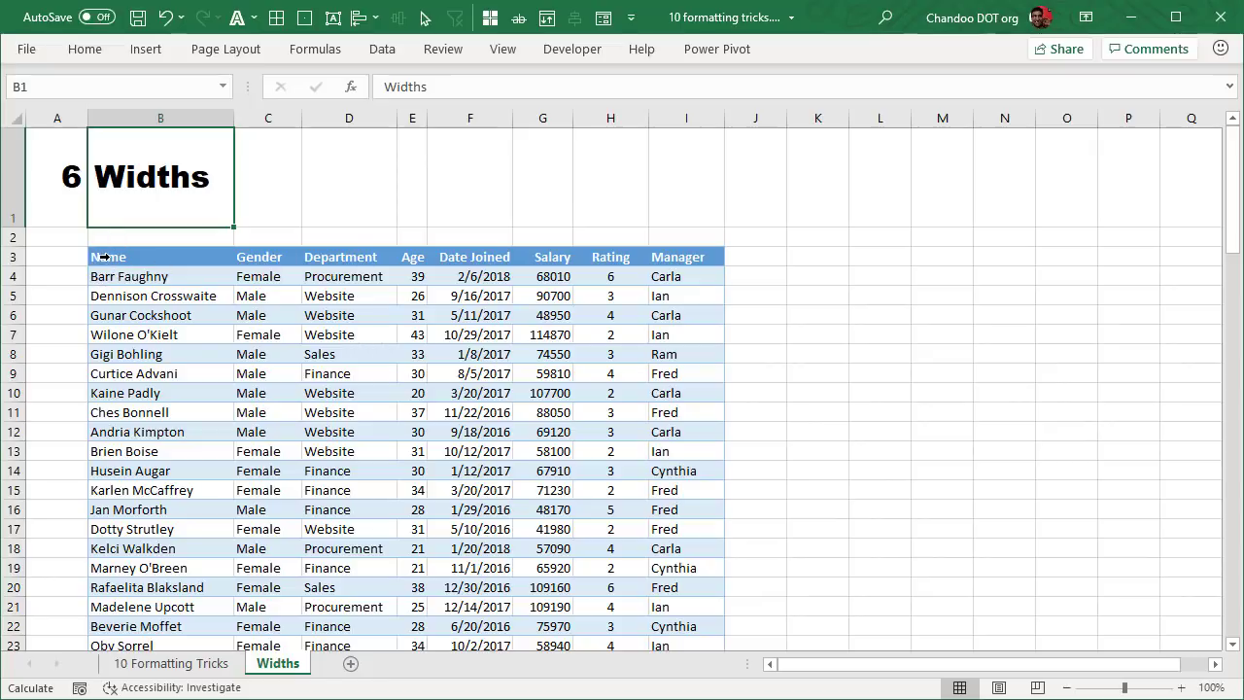
Step: Copy the table range B3:I20 and paste only its values starting at cell M3
left_click(96, 255)
left_click(713, 583, "shift")
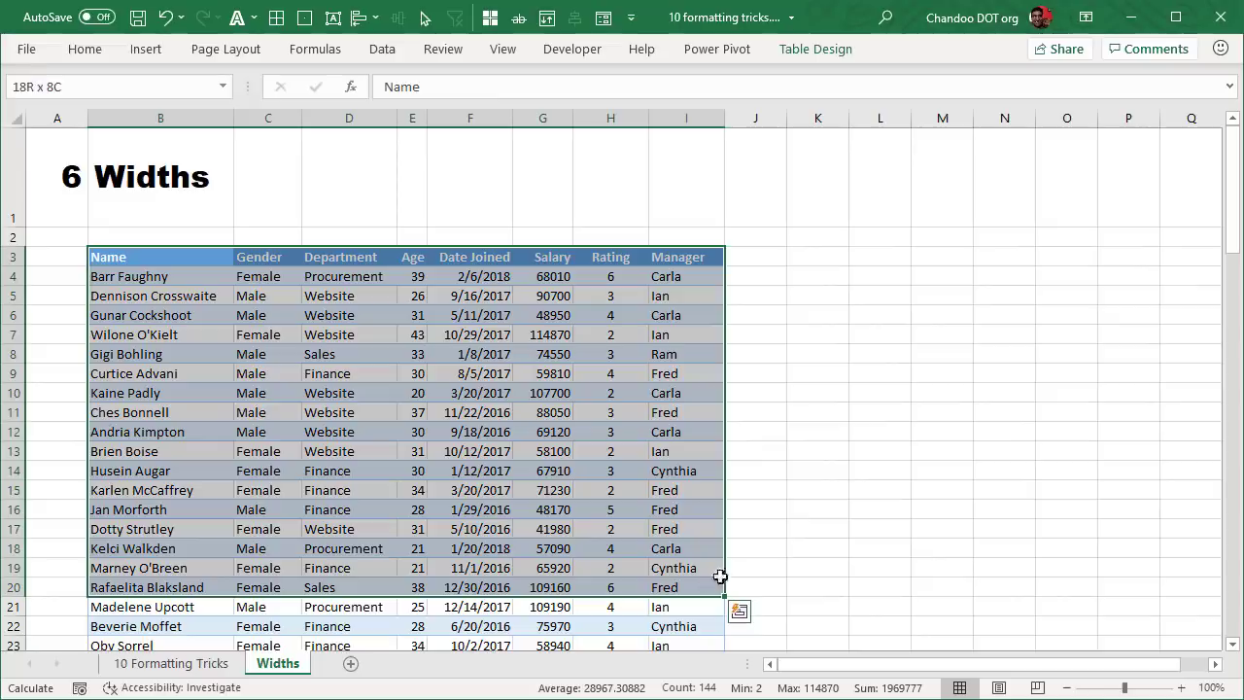
key("ctrl+c")
right_click(965, 257)
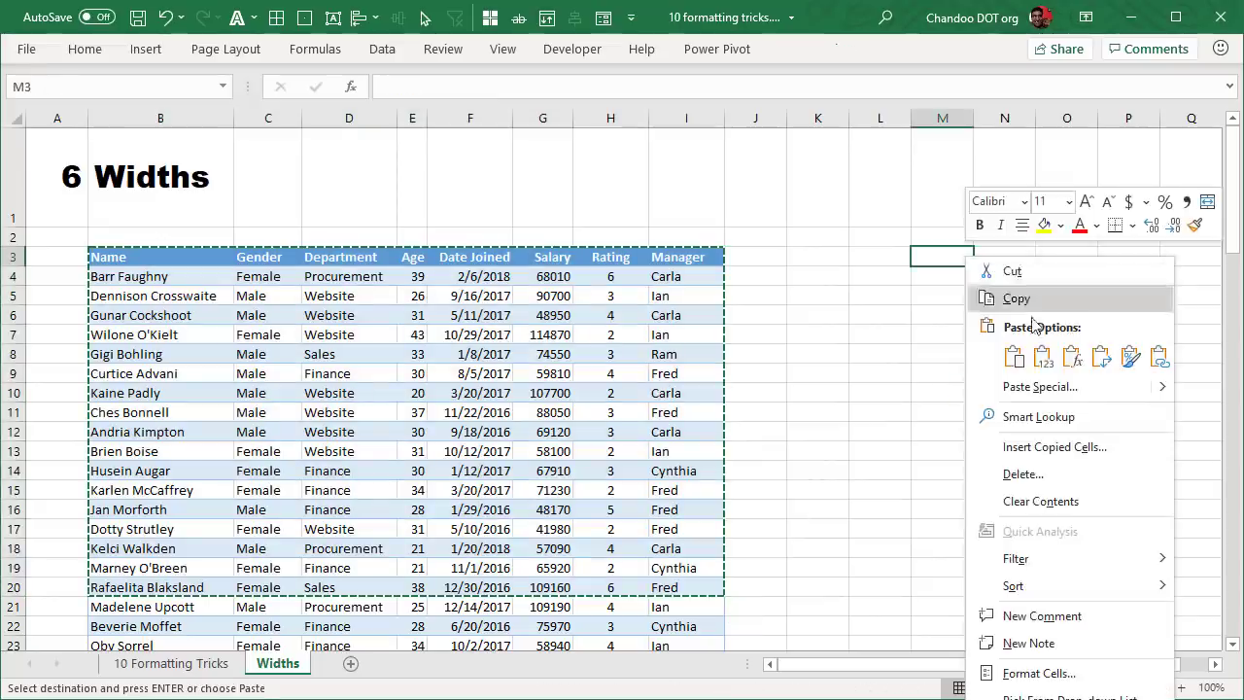
left_click(1040, 357)
scroll(1164, 671, "right", 2)
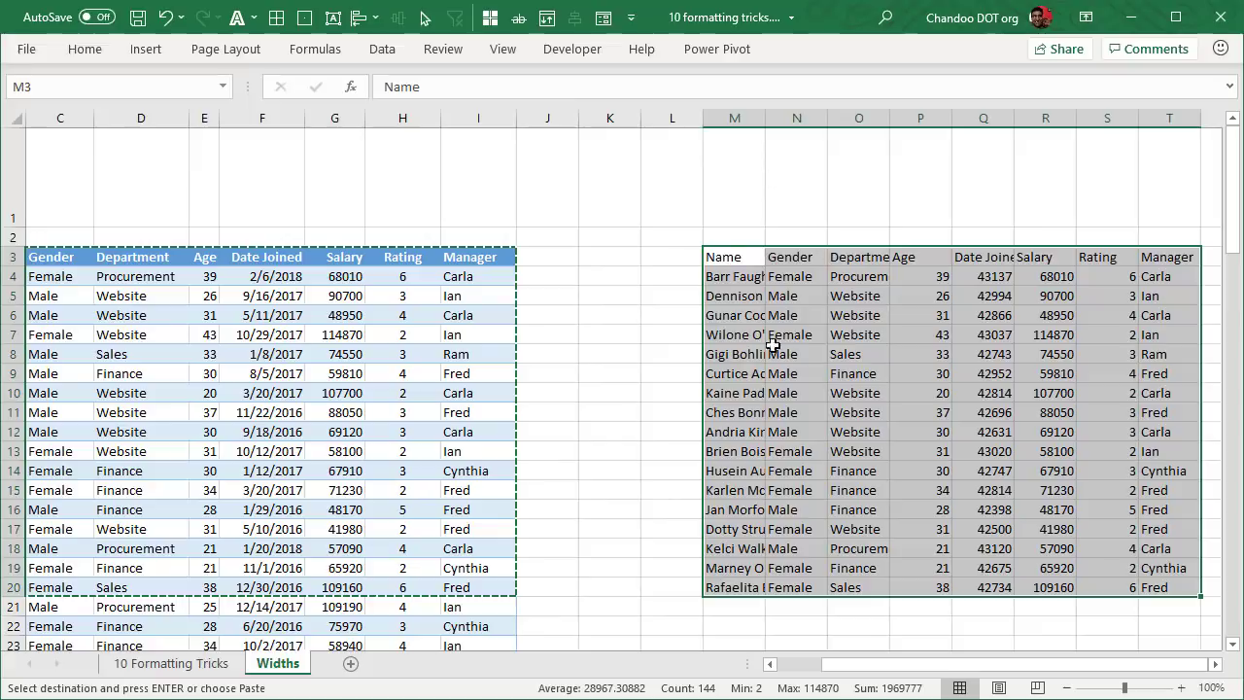
Step: Preview the Keep Source Column Widths paste option for the copied table at cell M3
left_click(745, 272)
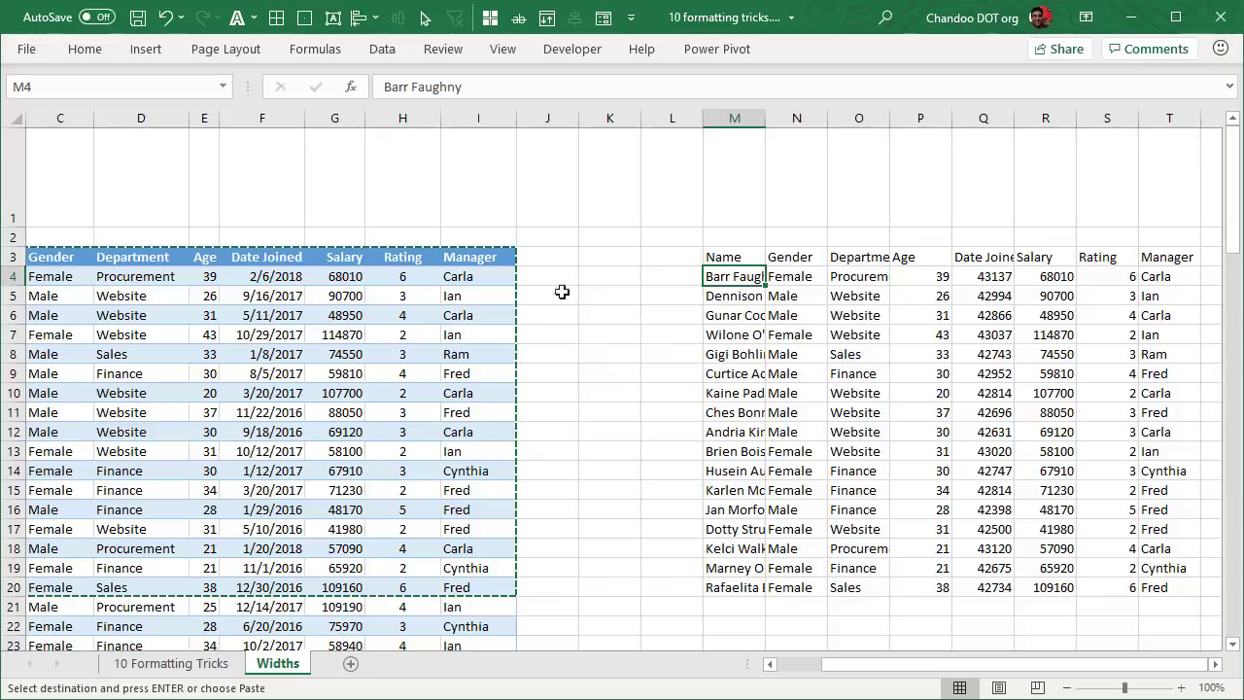
right_click(739, 256)
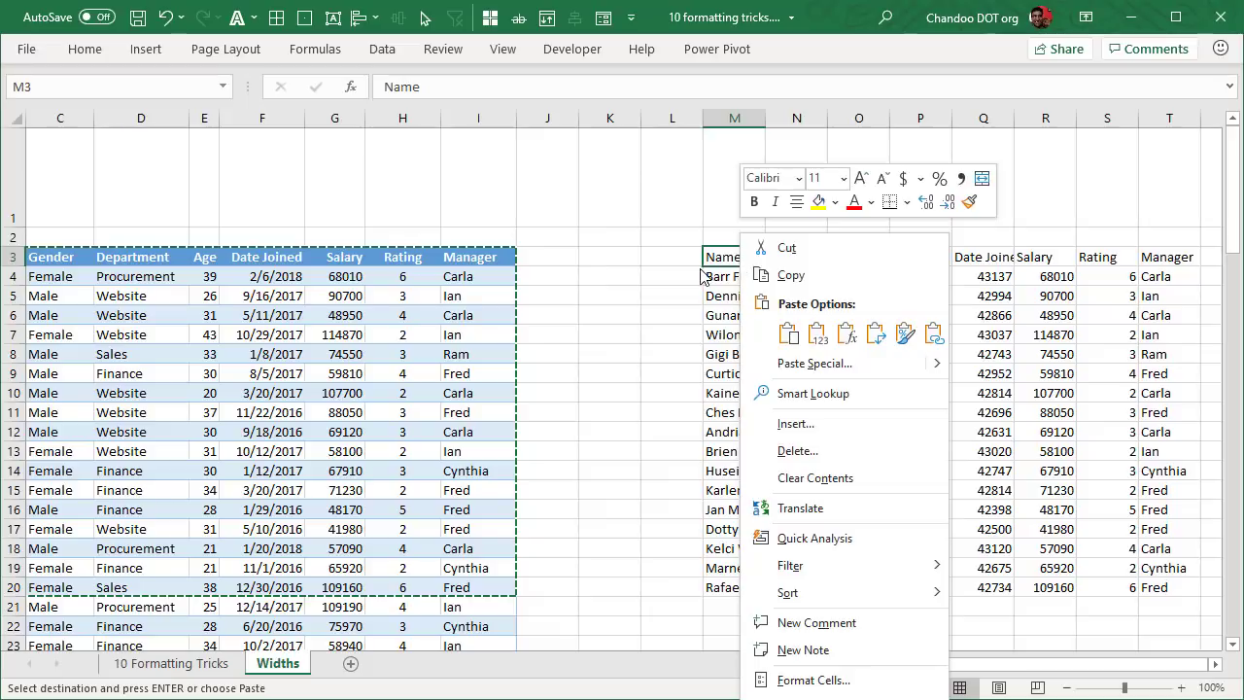
key("Escape")
right_click(724, 255)
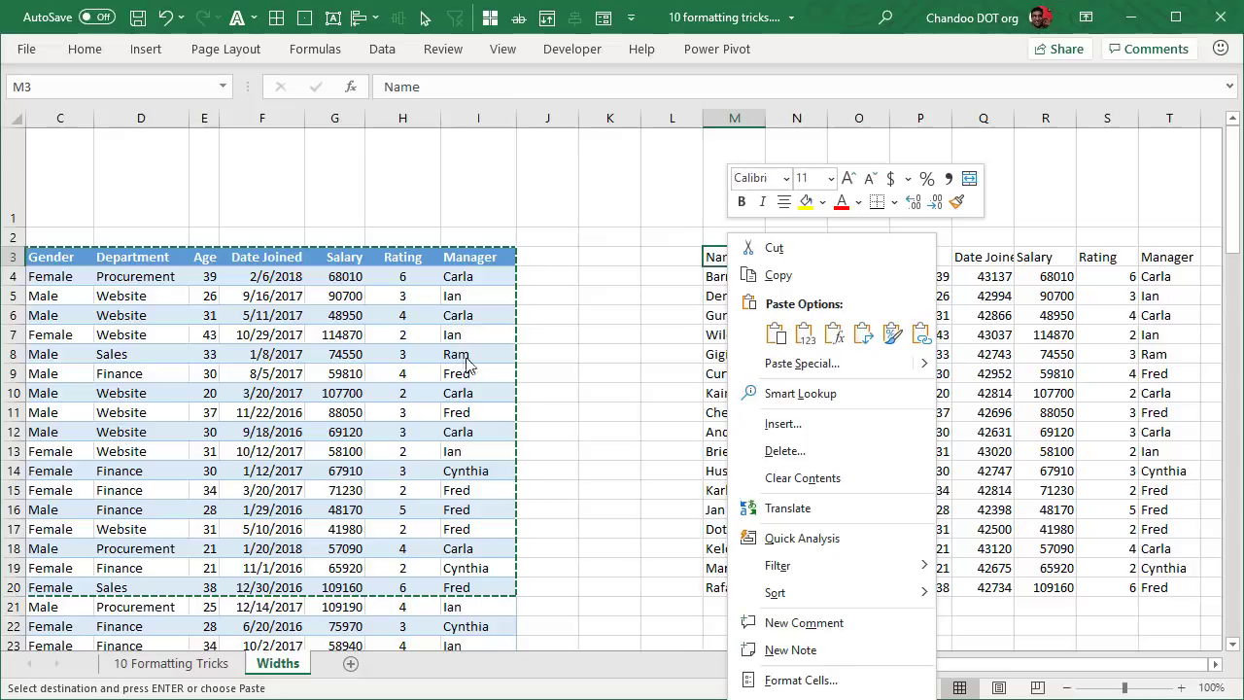
mouse_move(926, 368)
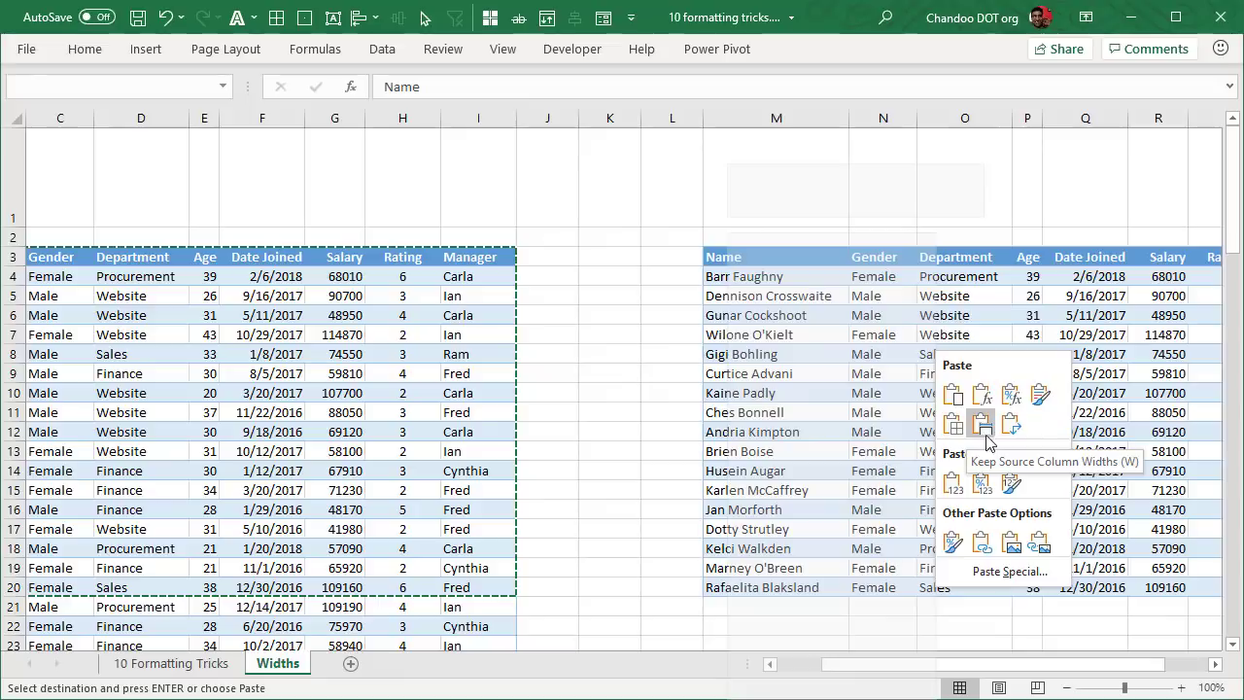
left_click(724, 260)
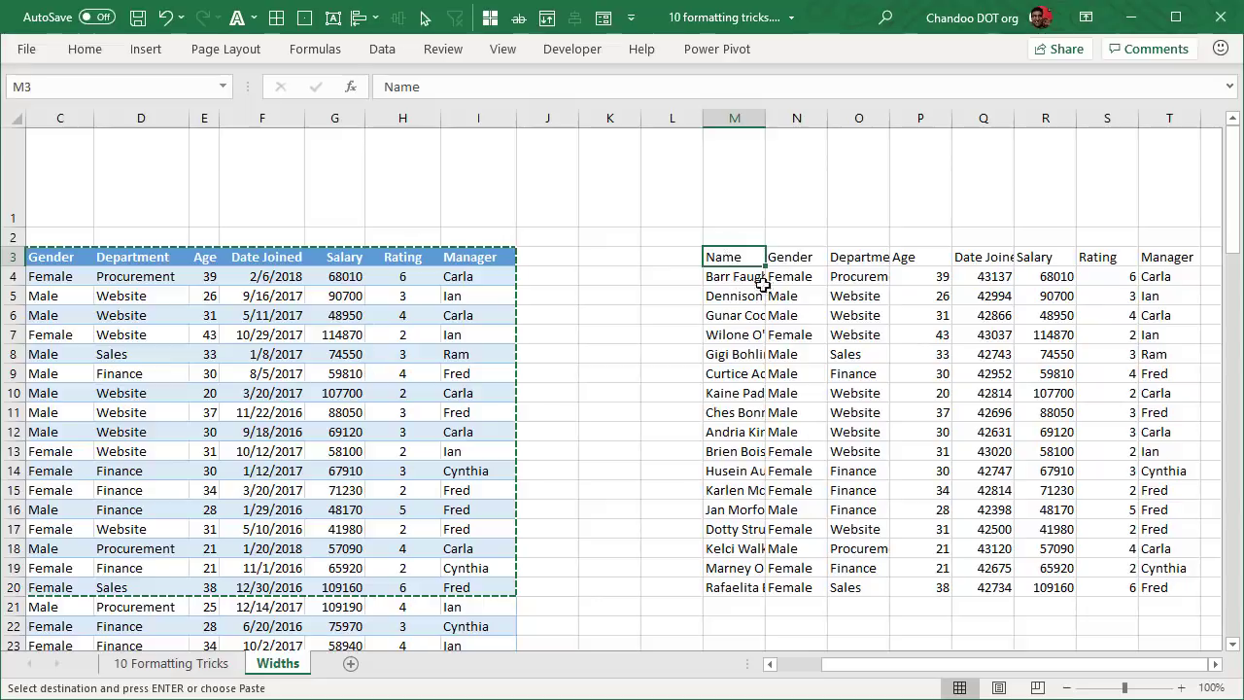
Step: Paste only the column widths of the copied table onto the values starting at M3, using Paste Special
right_click(720, 263)
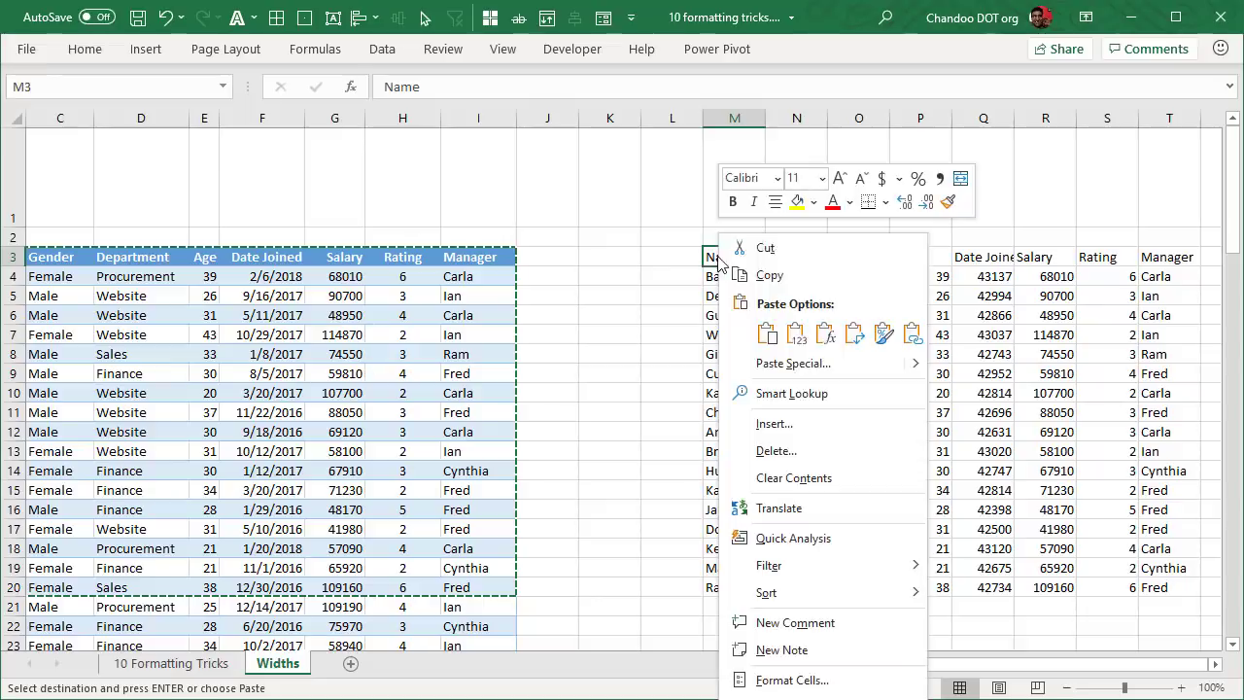
left_click(794, 364)
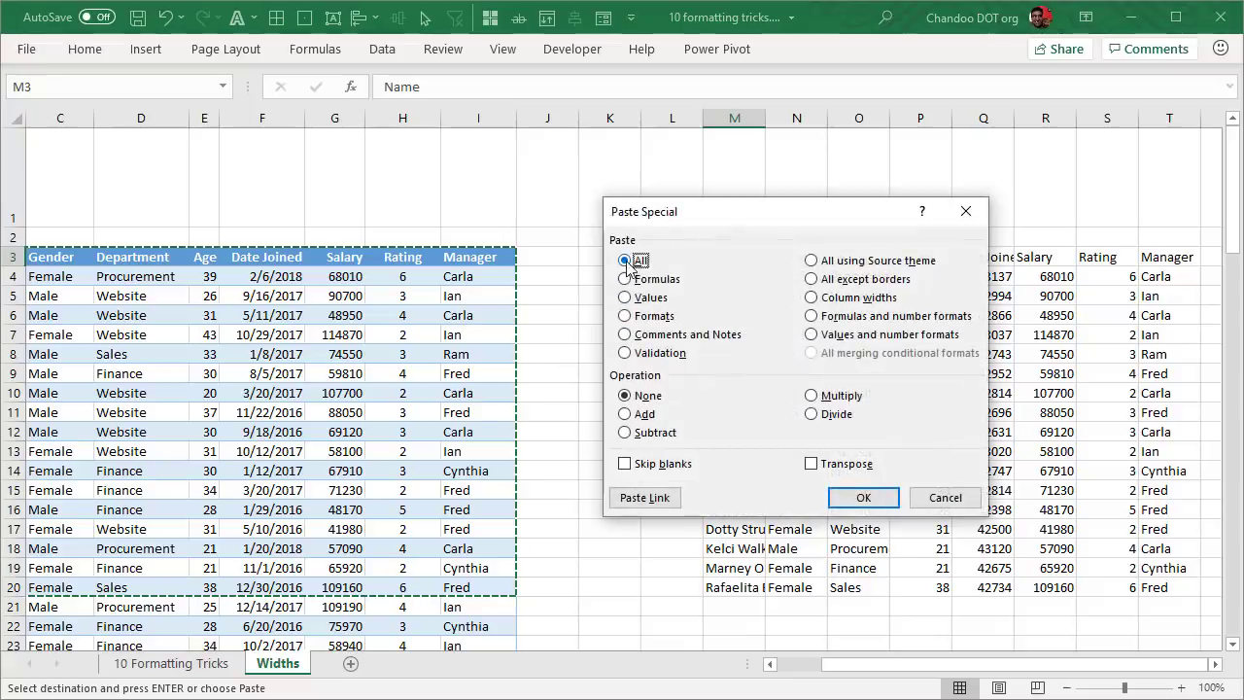
left_click(834, 298)
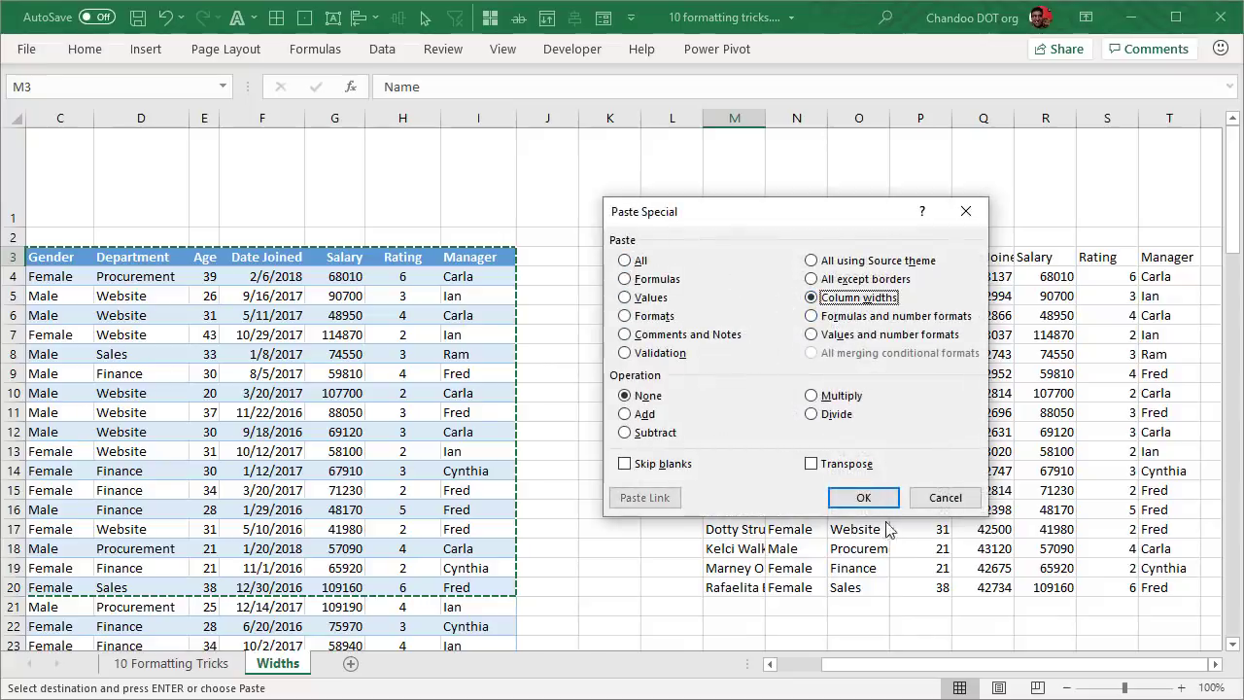
left_click(863, 498)
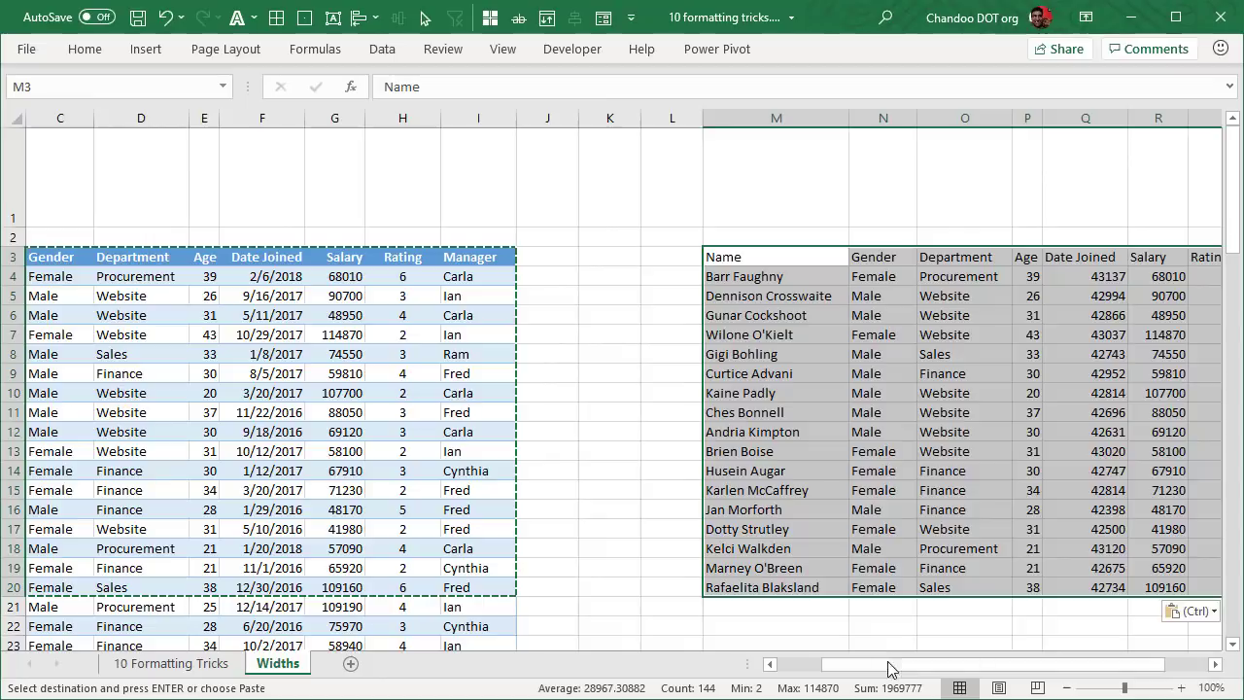
scroll(888, 671, "right", 2)
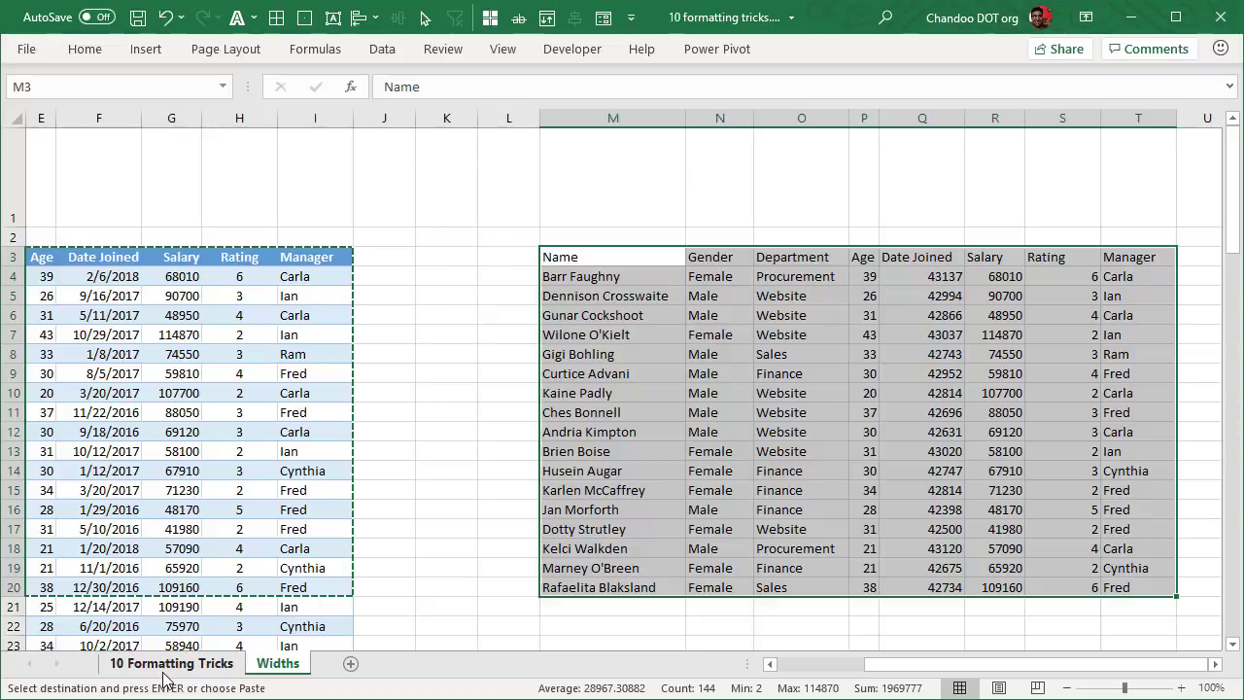
Step: Examine the defects table and its column chart under "Skip zero in labels" on the 10 Formatting Tricks sheet
left_click(165, 676)
scroll(248, 505, "down", 7)
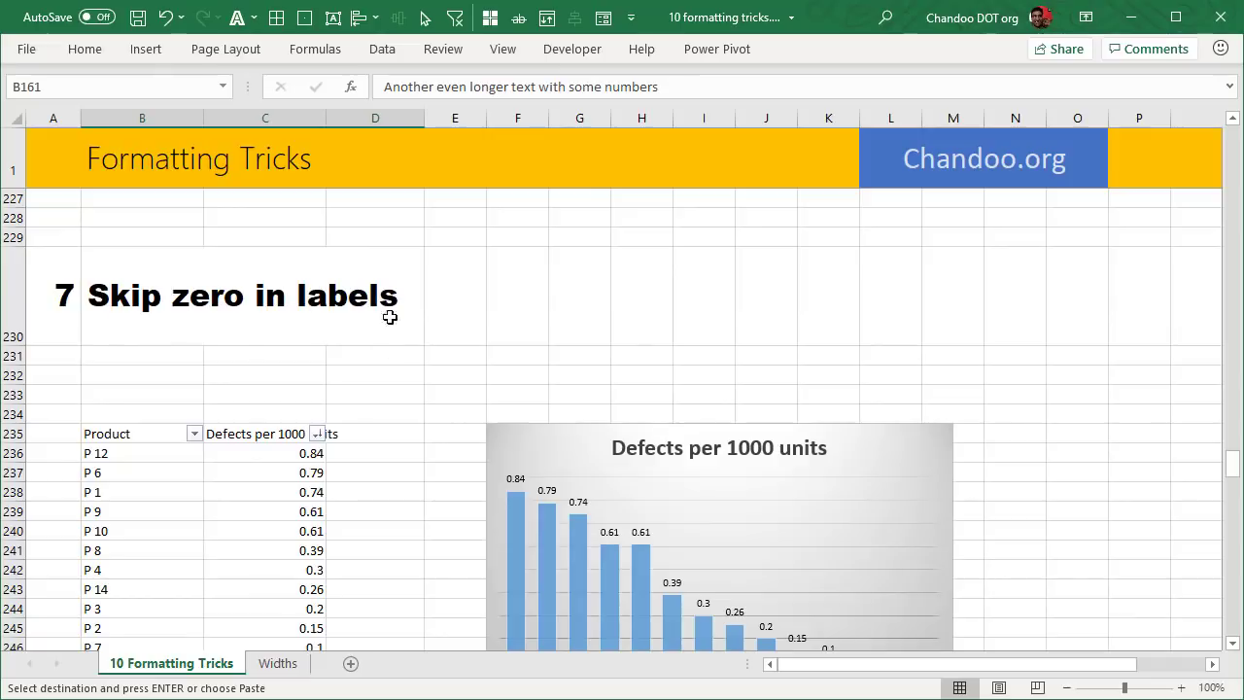
scroll(630, 341, "down", 2)
scroll(636, 338, "up", 1)
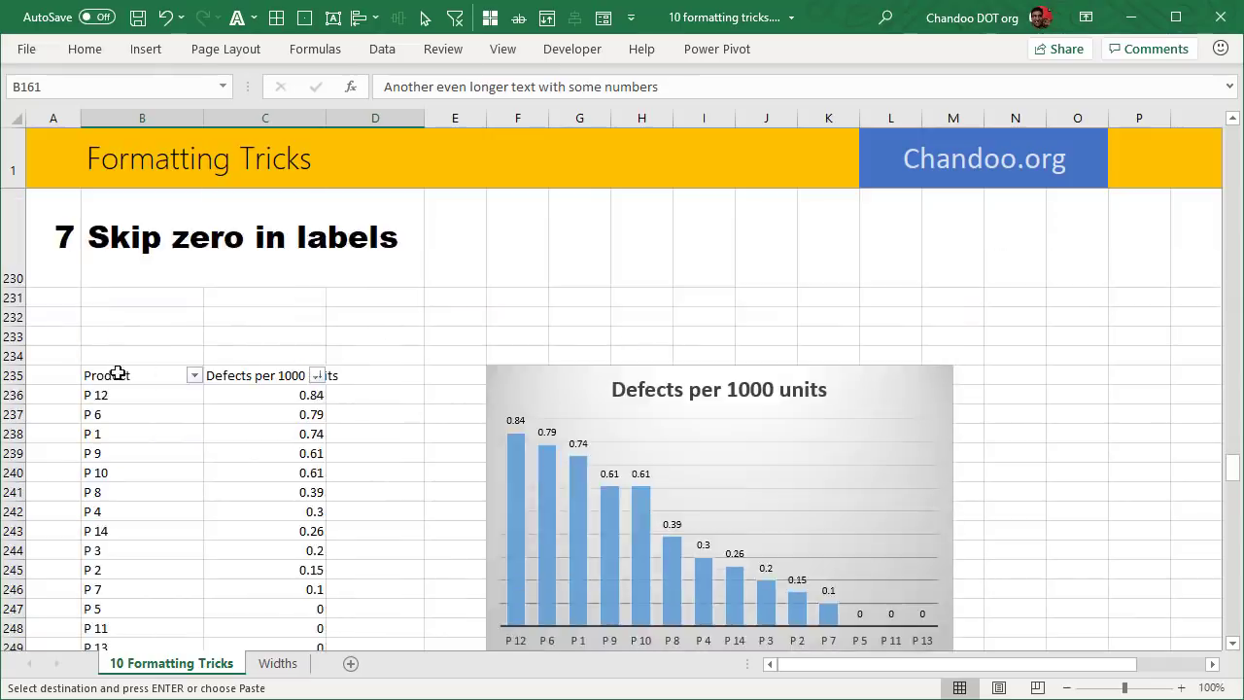
left_click(115, 375)
left_click(262, 375)
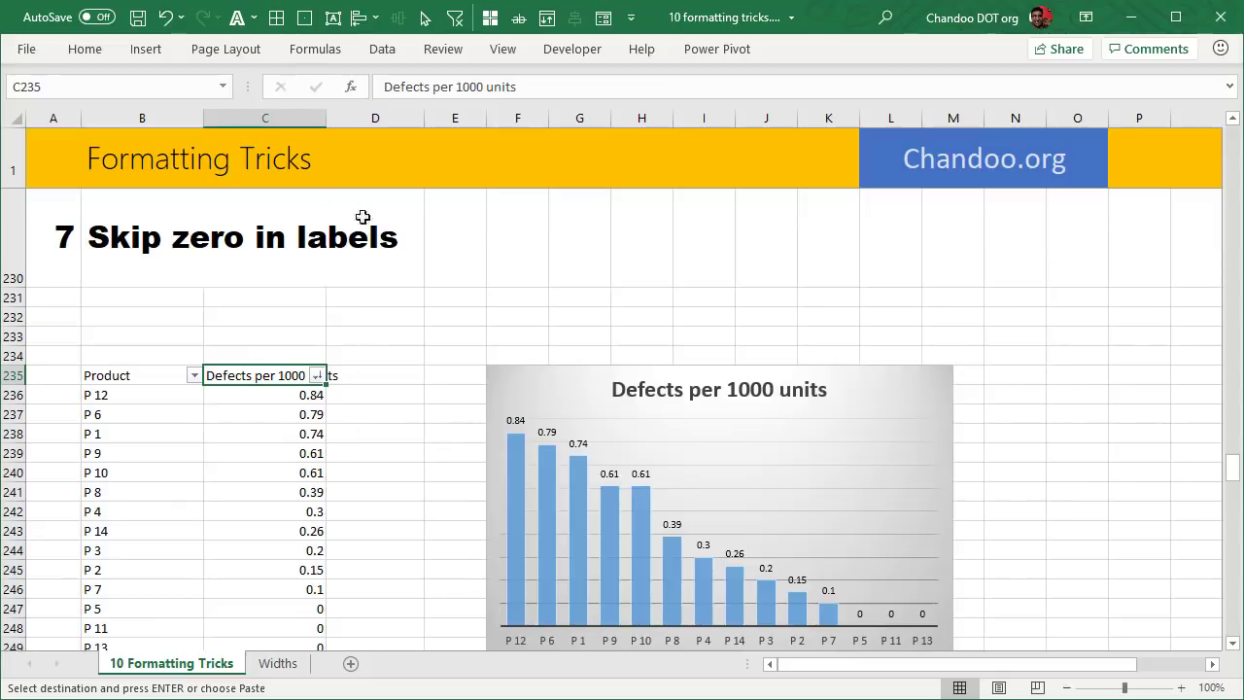
scroll(352, 408, "down", 3)
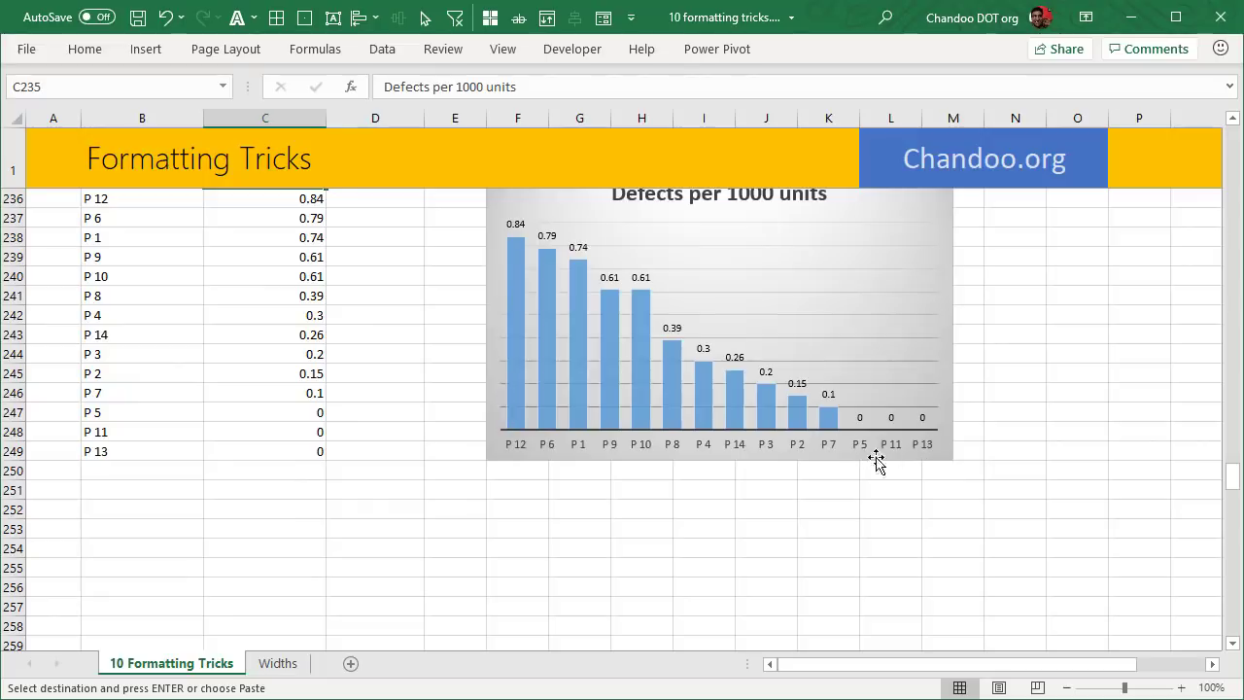
scroll(1008, 495, "up", 1)
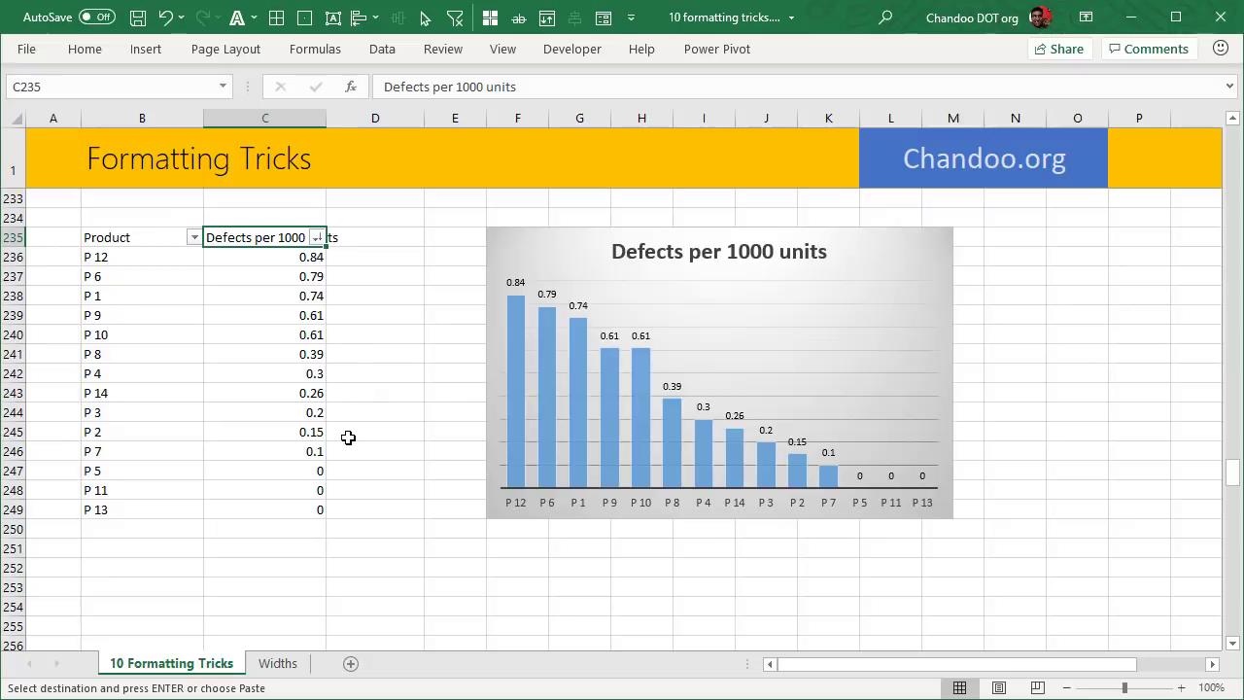
scroll(333, 490, "up", 2)
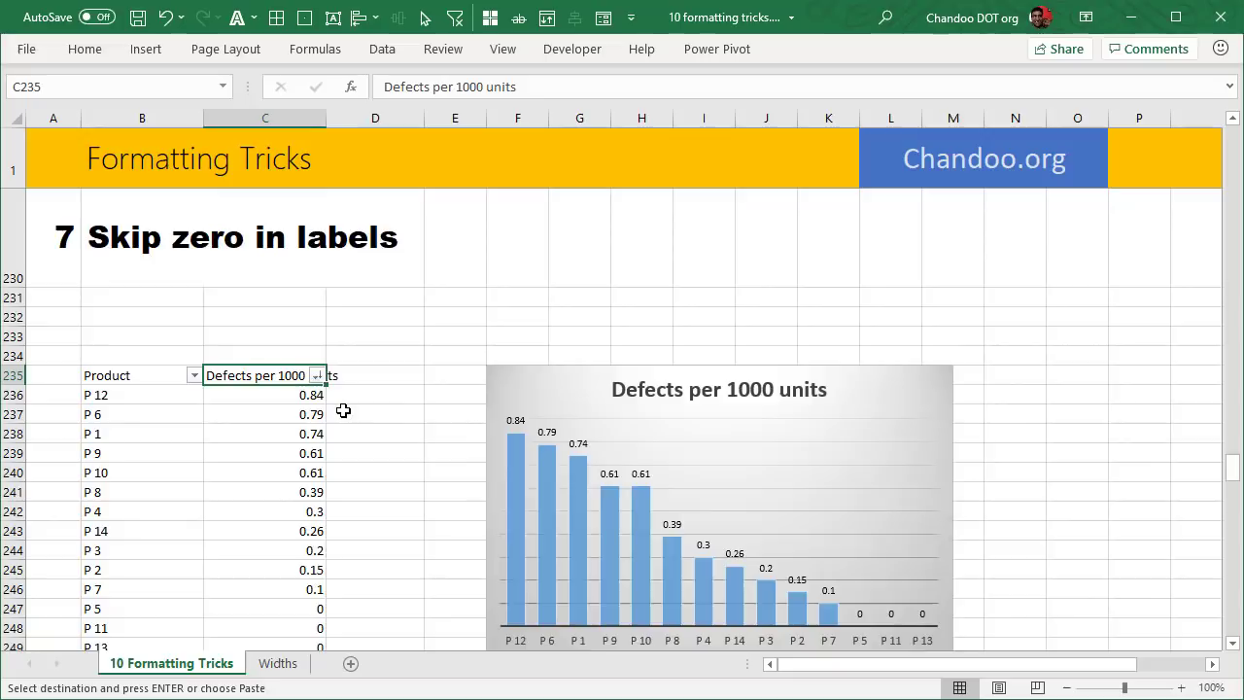
scroll(377, 411, "down", 3)
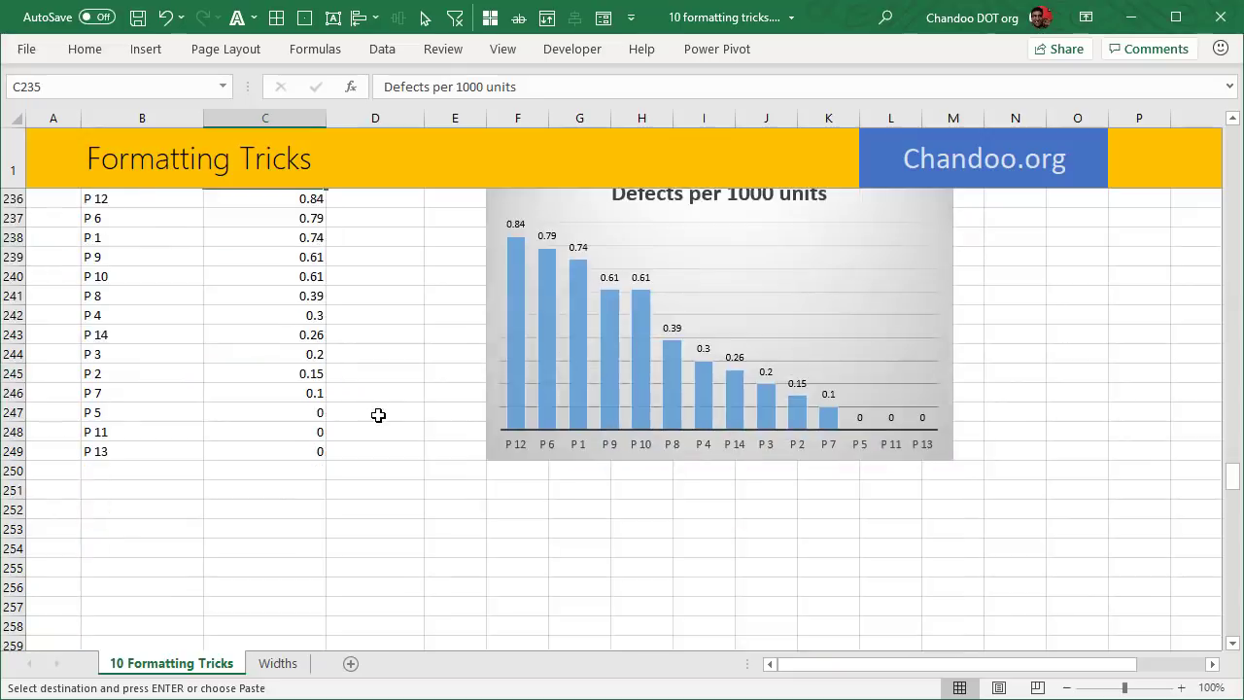
scroll(453, 427, "up", 1)
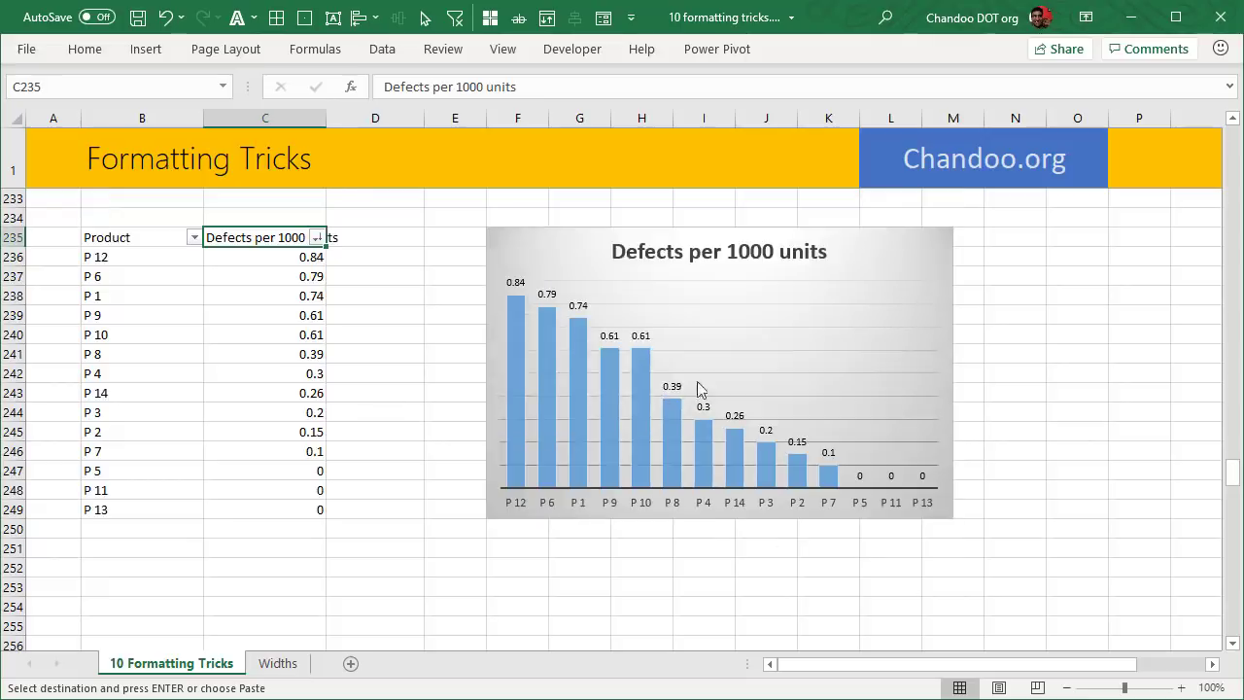
Step: Unlink the defects chart's data labels from the source number format and give them the custom format code 0.00;;;
left_click(644, 335)
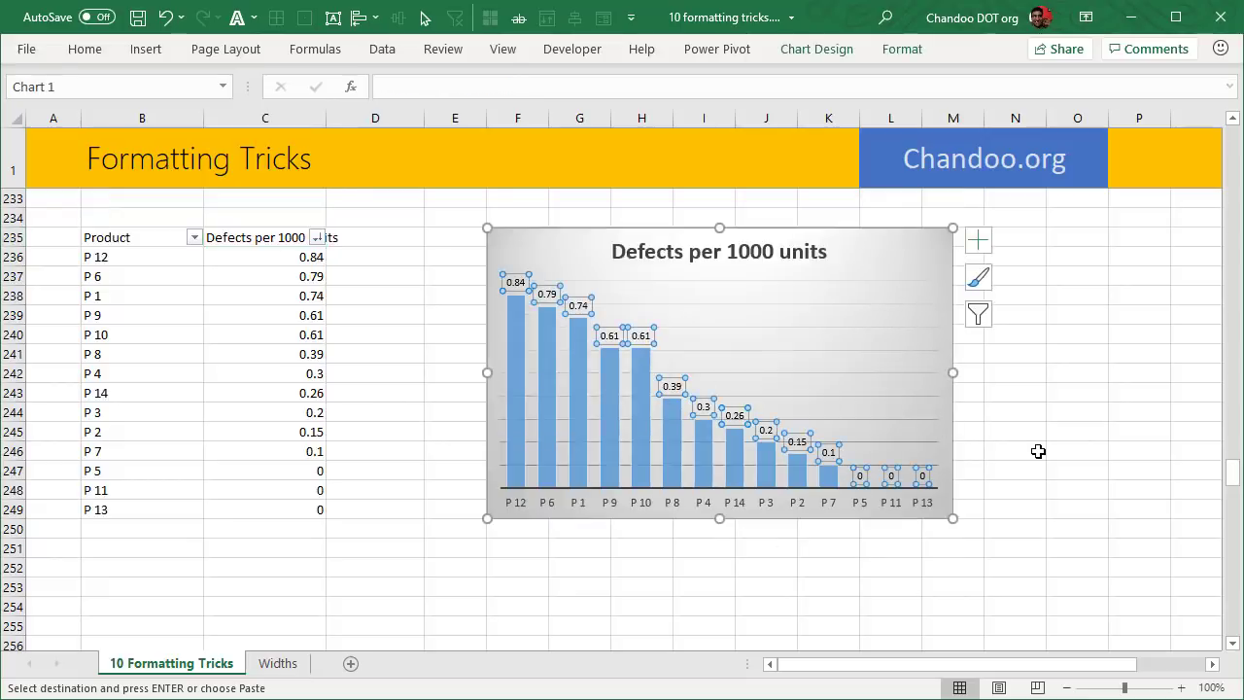
key("ctrl+1")
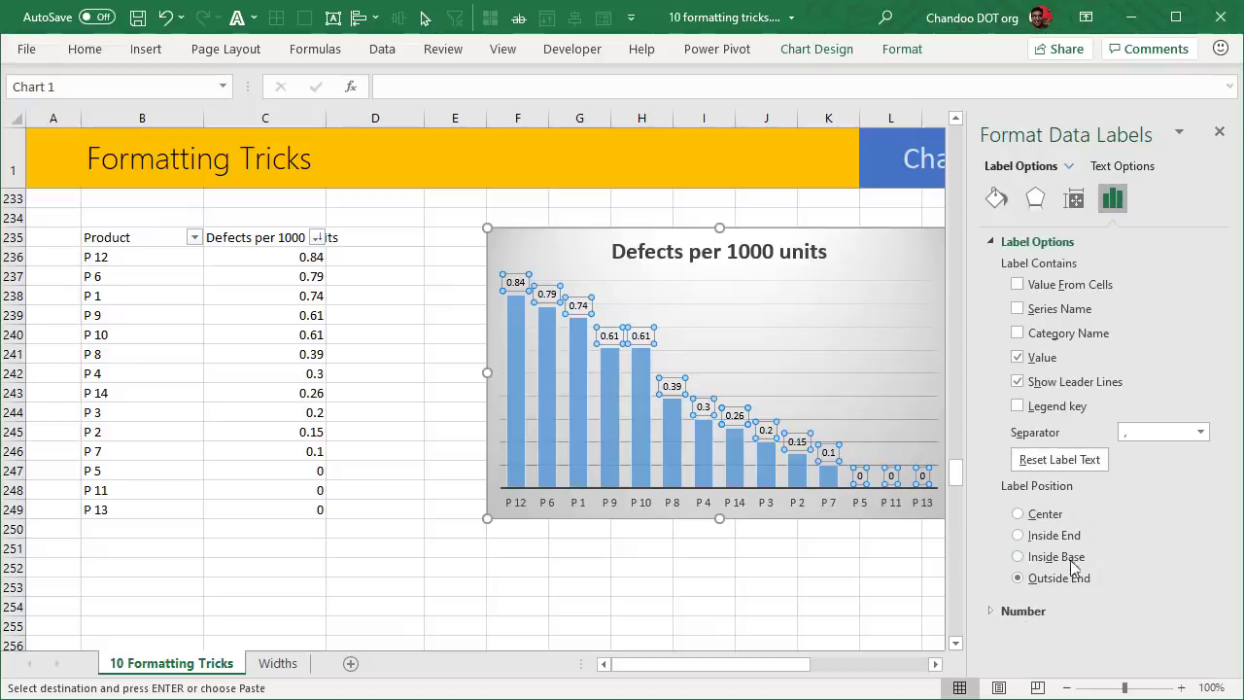
left_click_drag(778, 670, 908, 671)
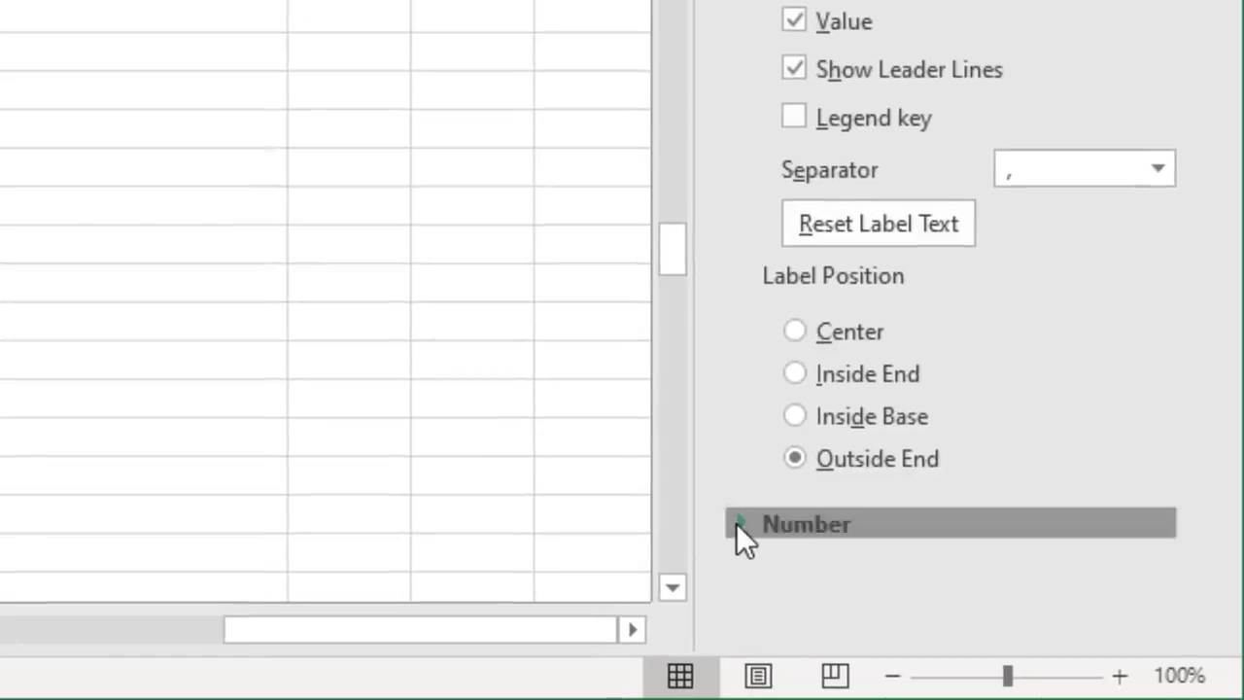
left_click(739, 523)
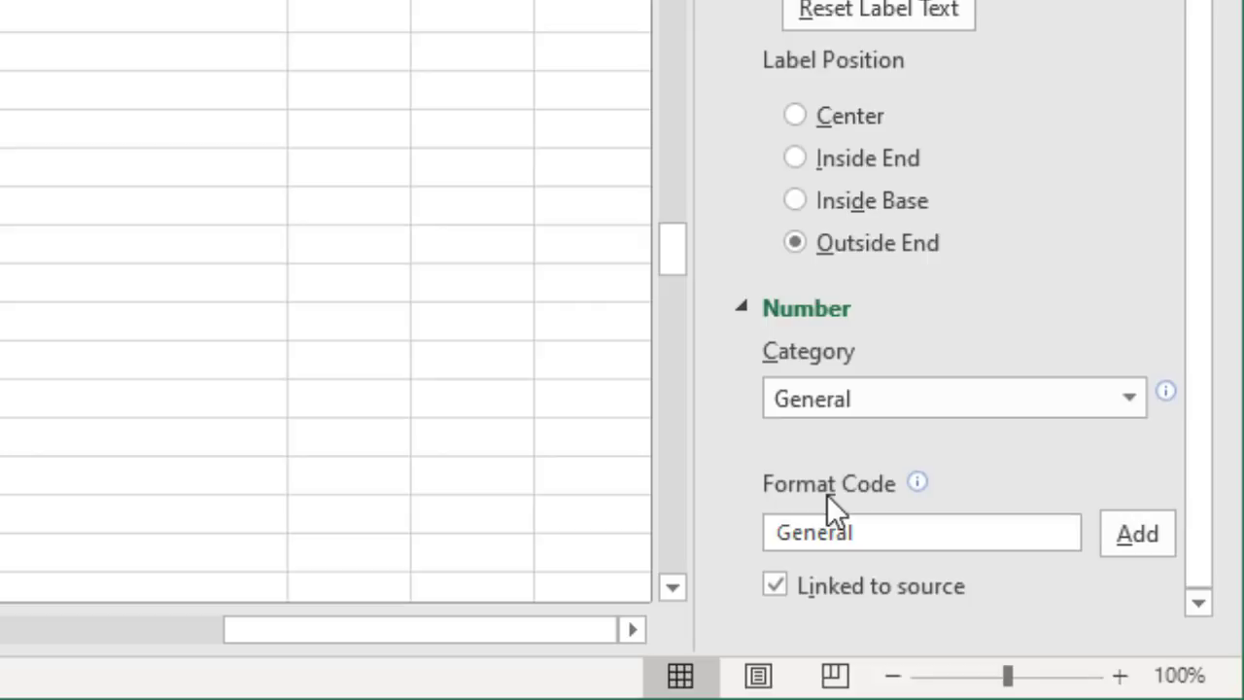
left_click(1007, 530)
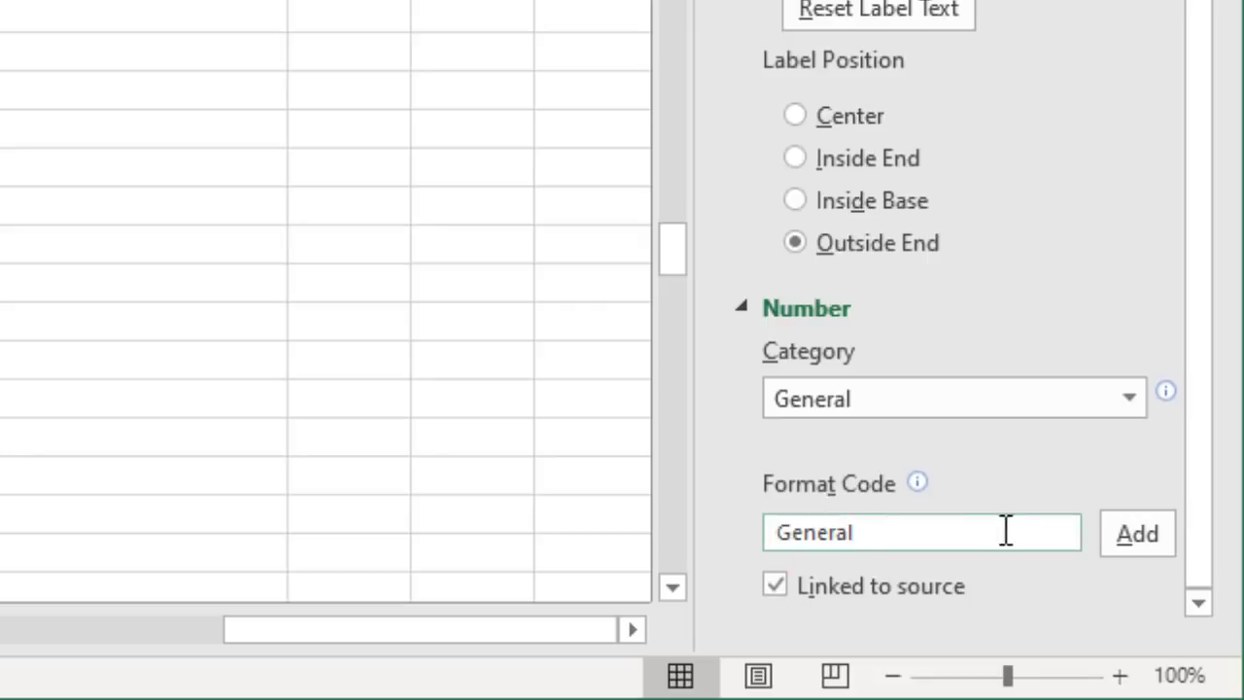
left_click(869, 590)
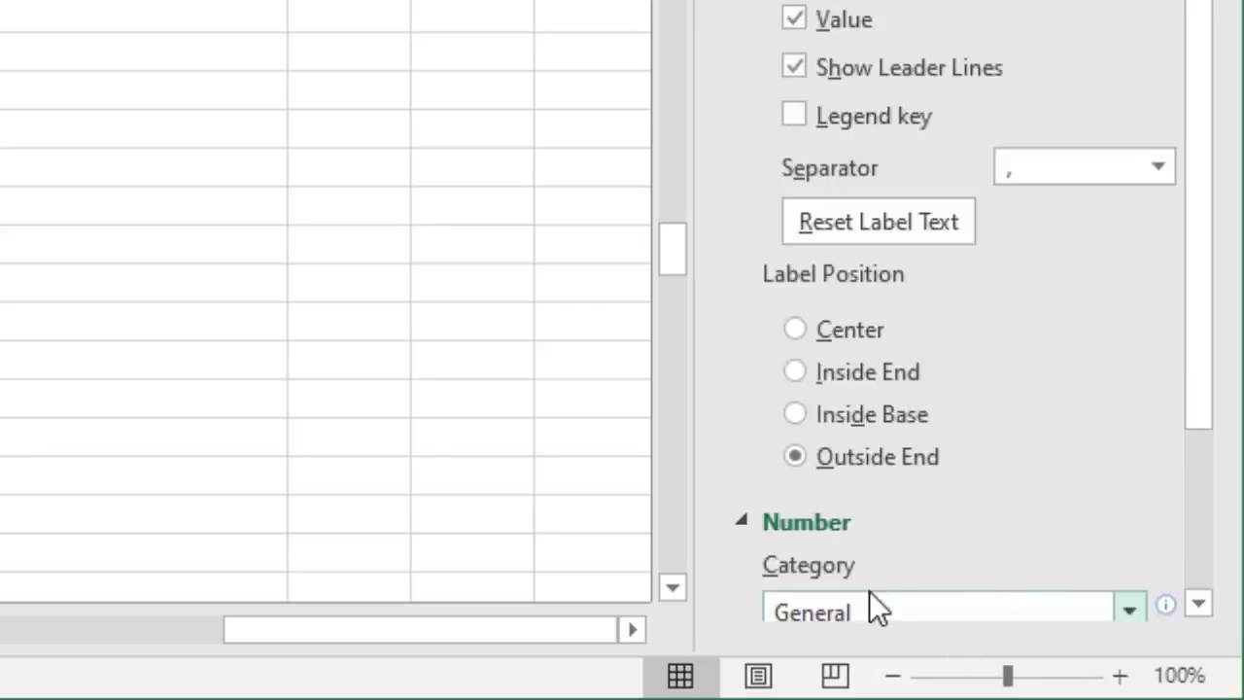
double_click(889, 535)
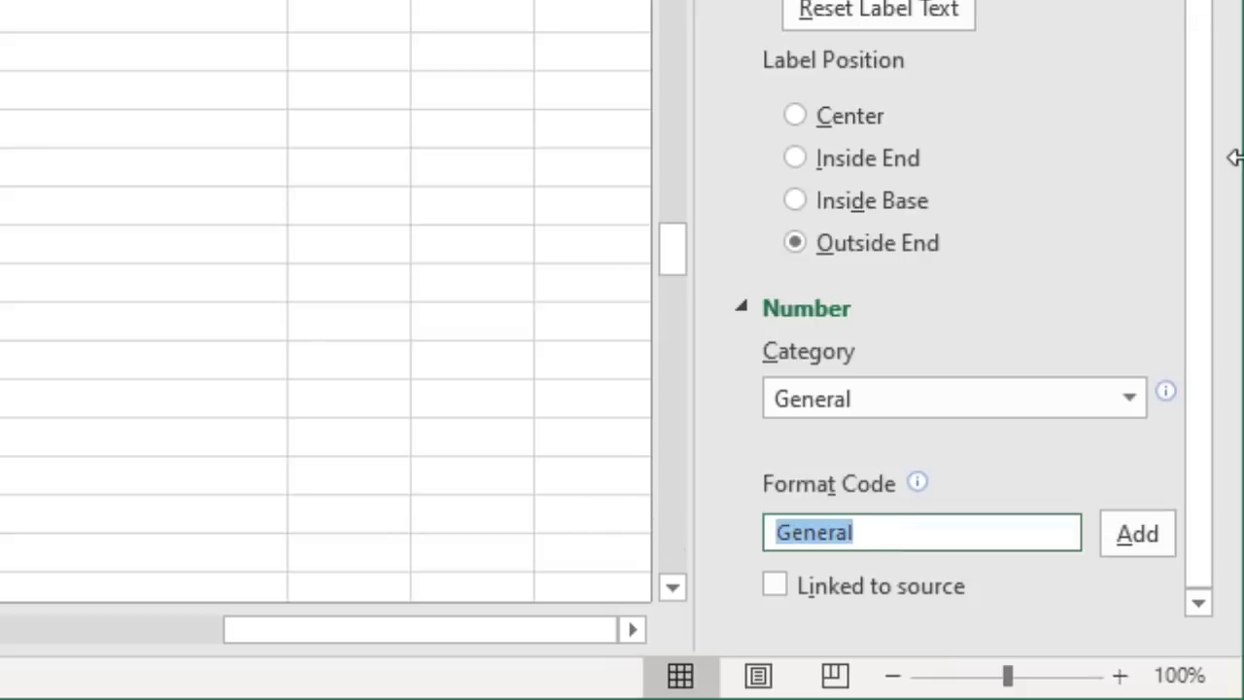
key("BackSpace")
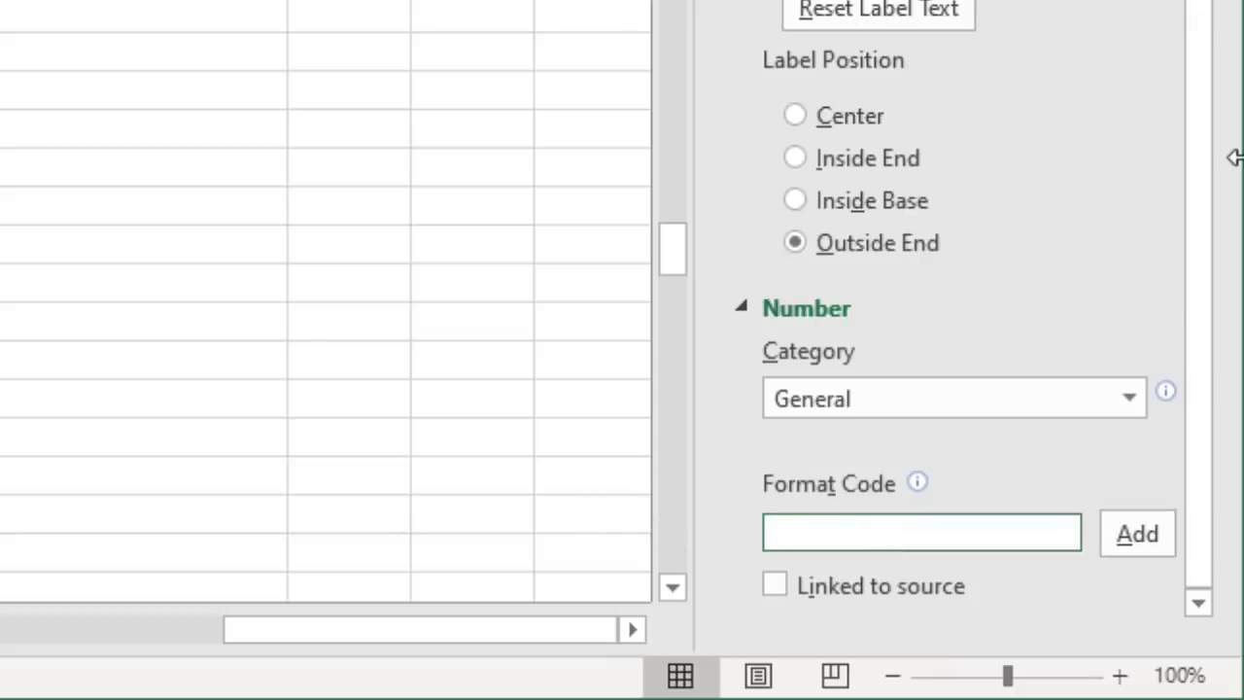
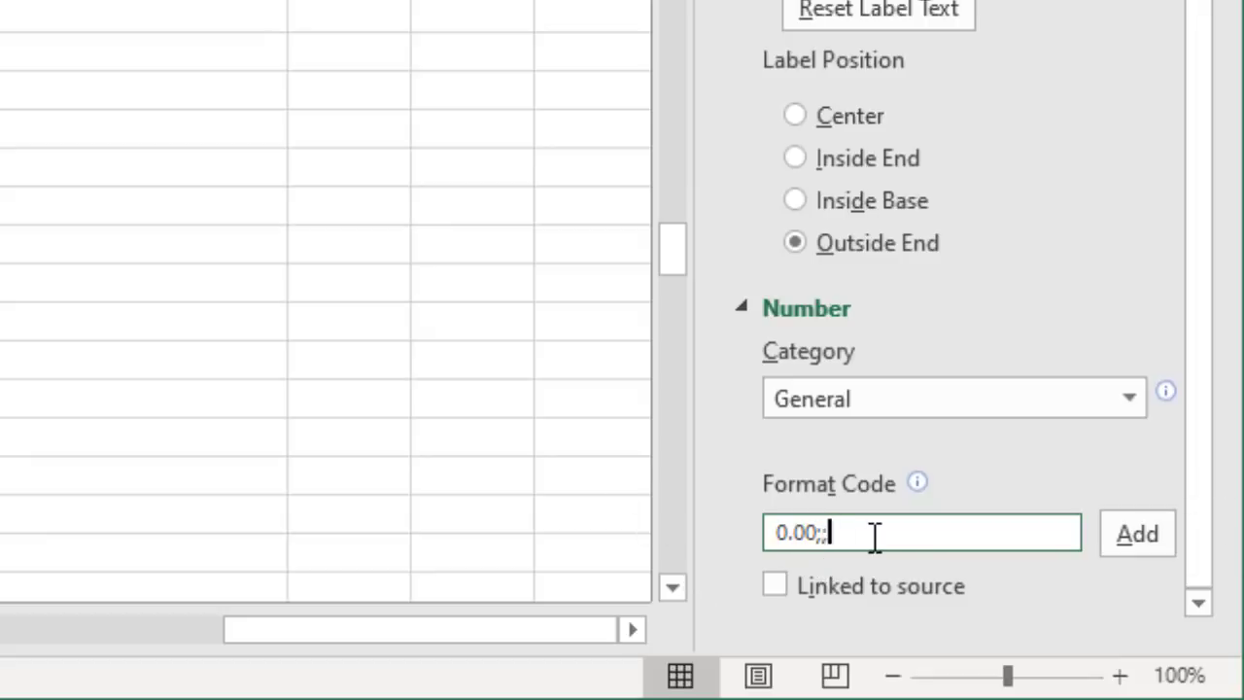
left_click(1133, 527)
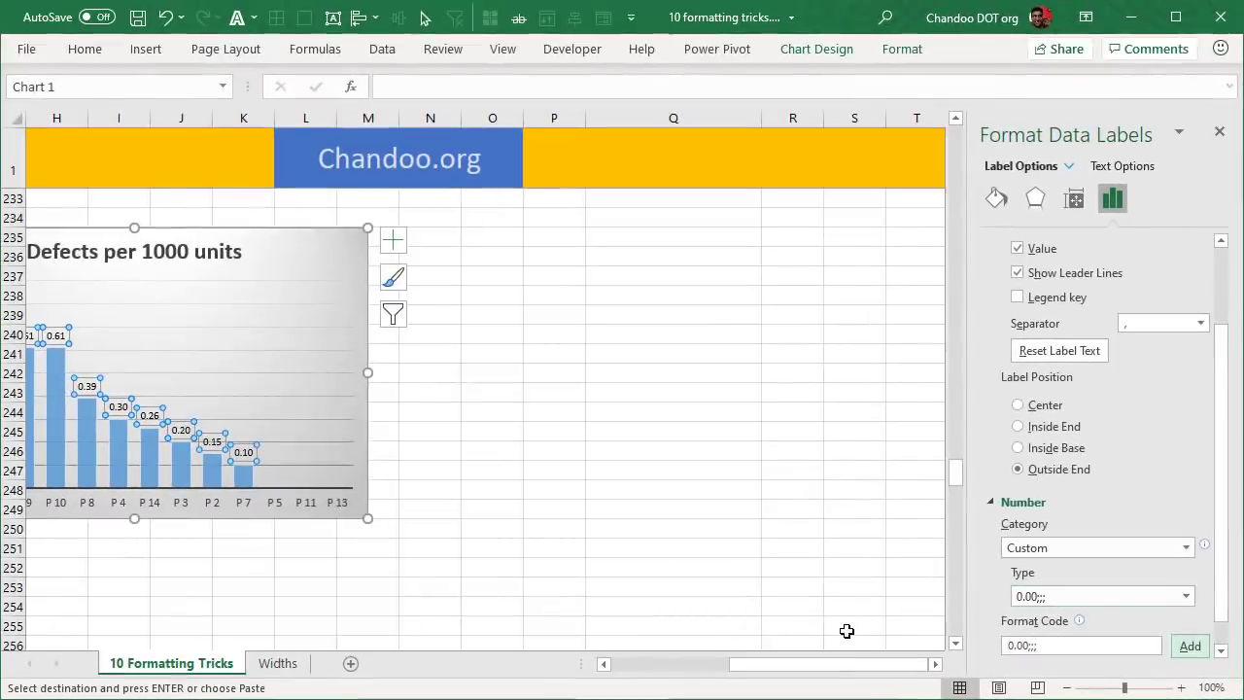
Step: Copy the product names in B236:B249 and paste them below the table starting at cell B253
left_click_drag(841, 671, 774, 671)
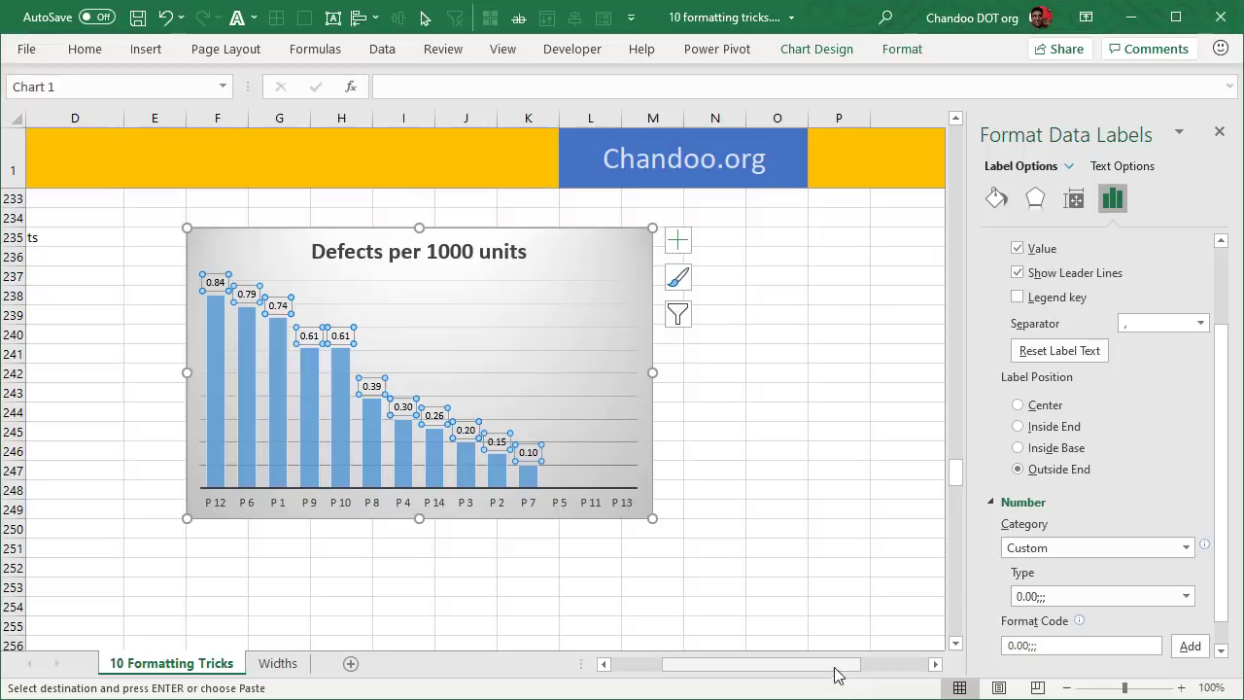
left_click(615, 664)
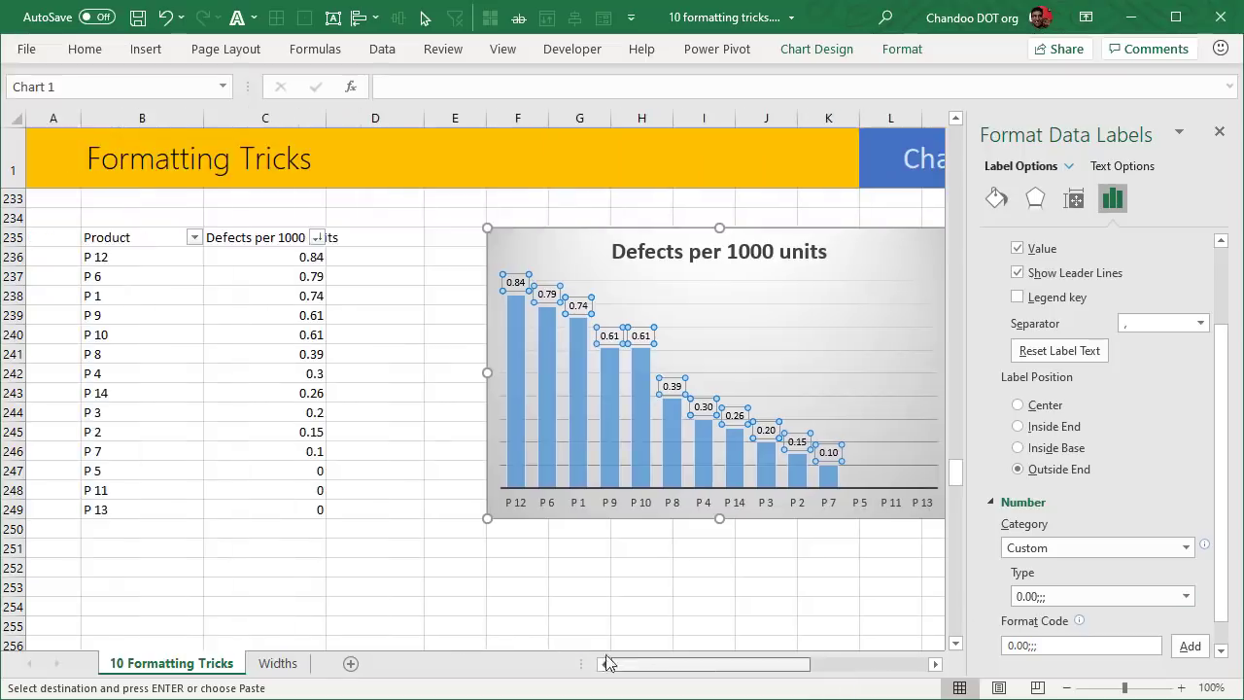
left_click_drag(146, 252, 142, 509)
key("ctrl+c")
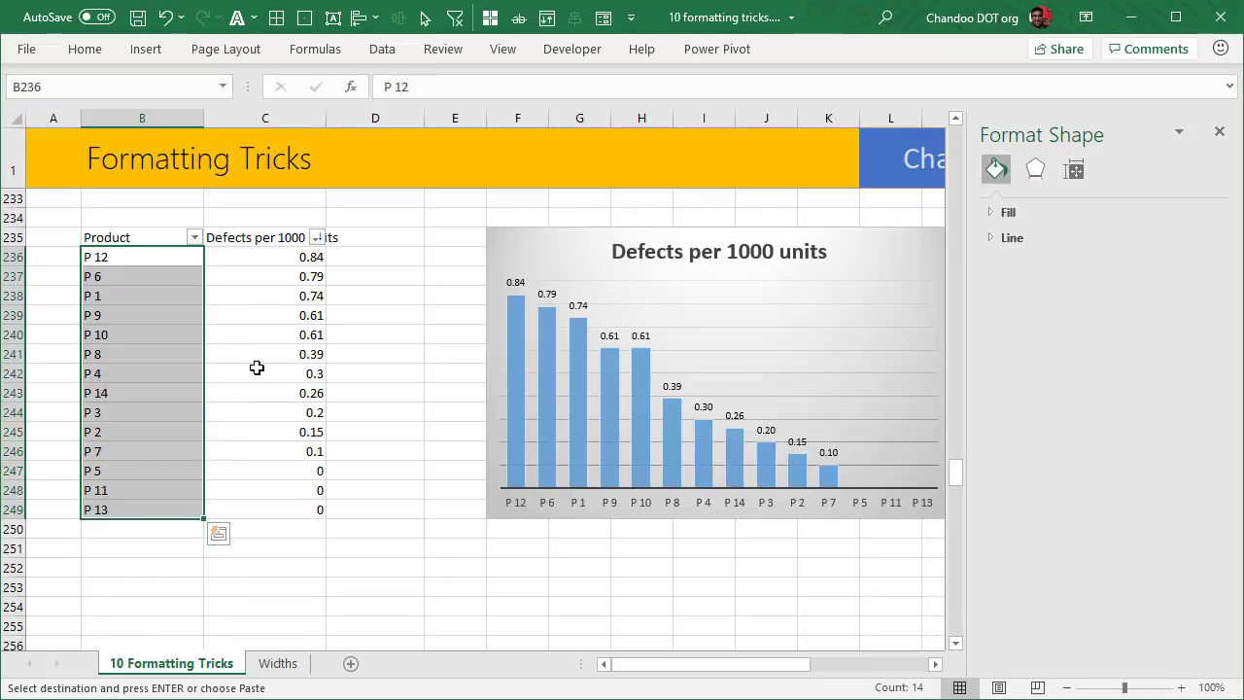
scroll(252, 438, "down", 2)
left_click(199, 468)
key("ctrl+v")
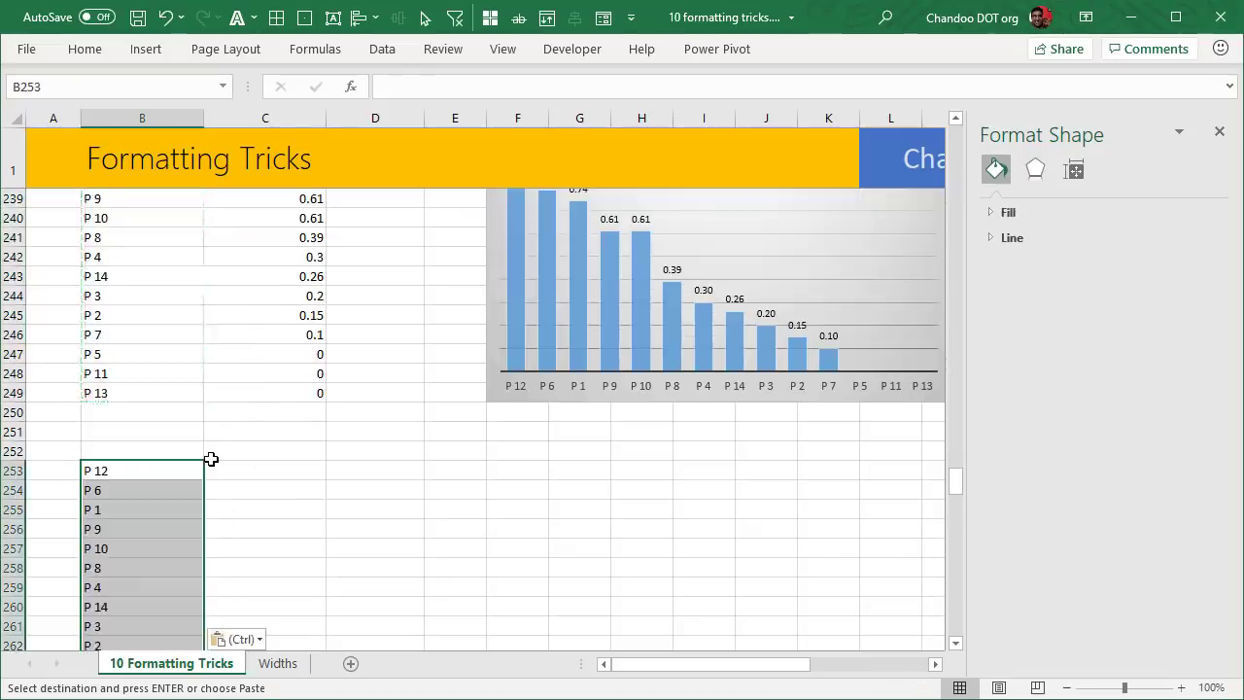
Step: Apply the custom number format ;;; to the pasted product names in B253:B266
scroll(211, 459, "down", 4)
left_click(364, 275)
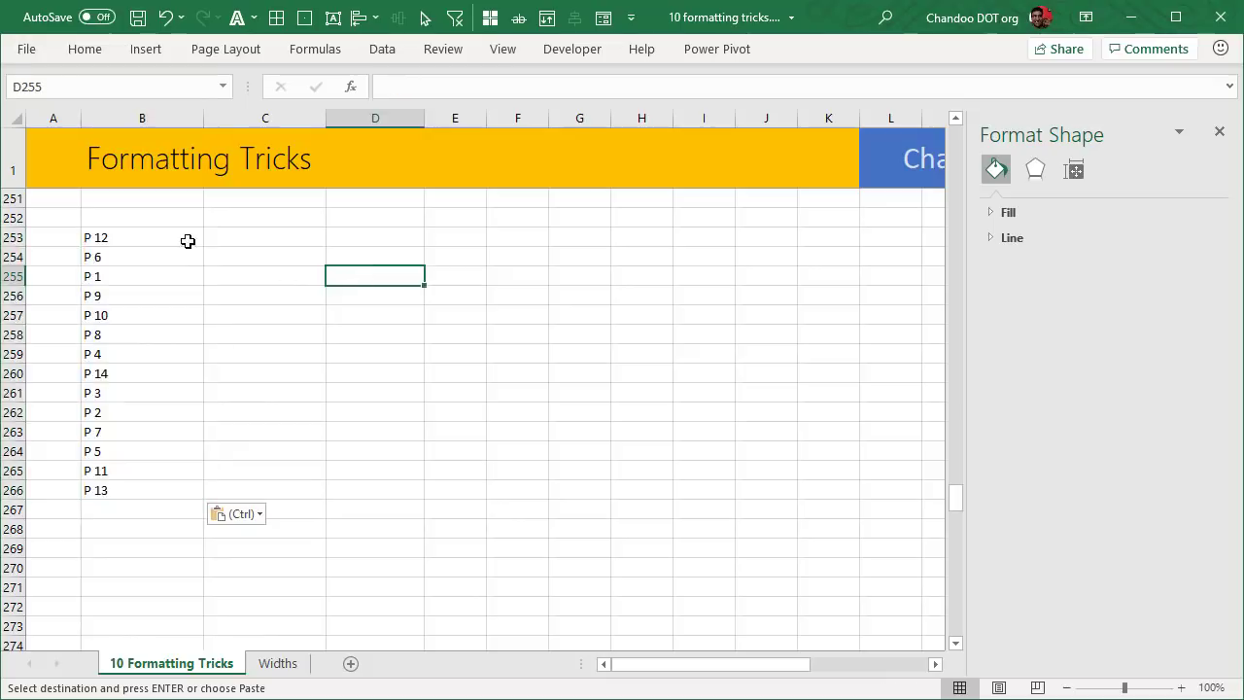
left_click_drag(188, 241, 197, 483)
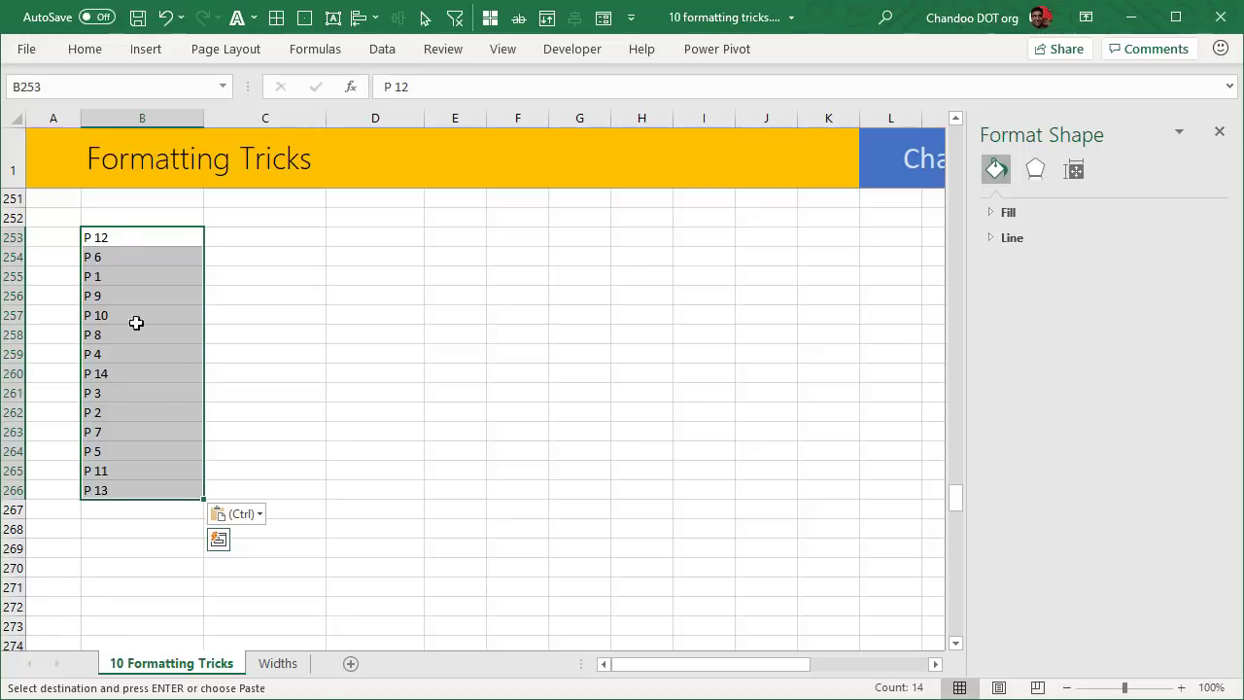
key("ctrl")
key("Escape")
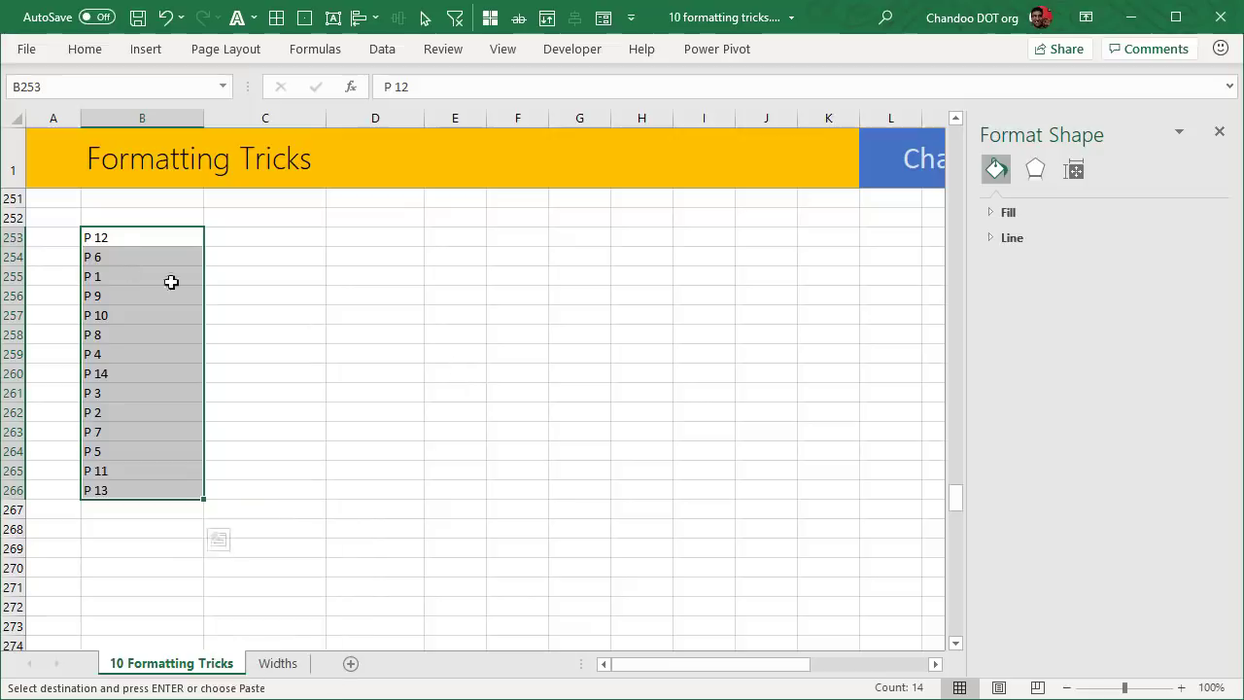
key("Escape")
key("ctrl+1")
left_click(605, 308)
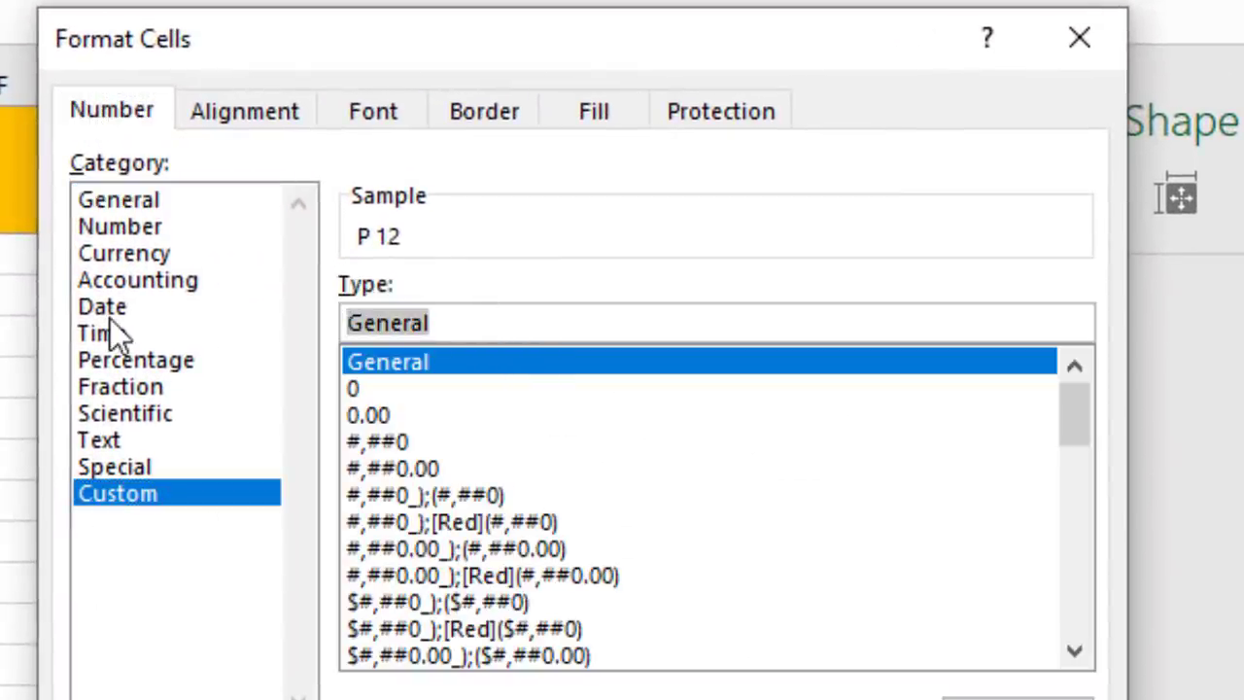
type(";;;")
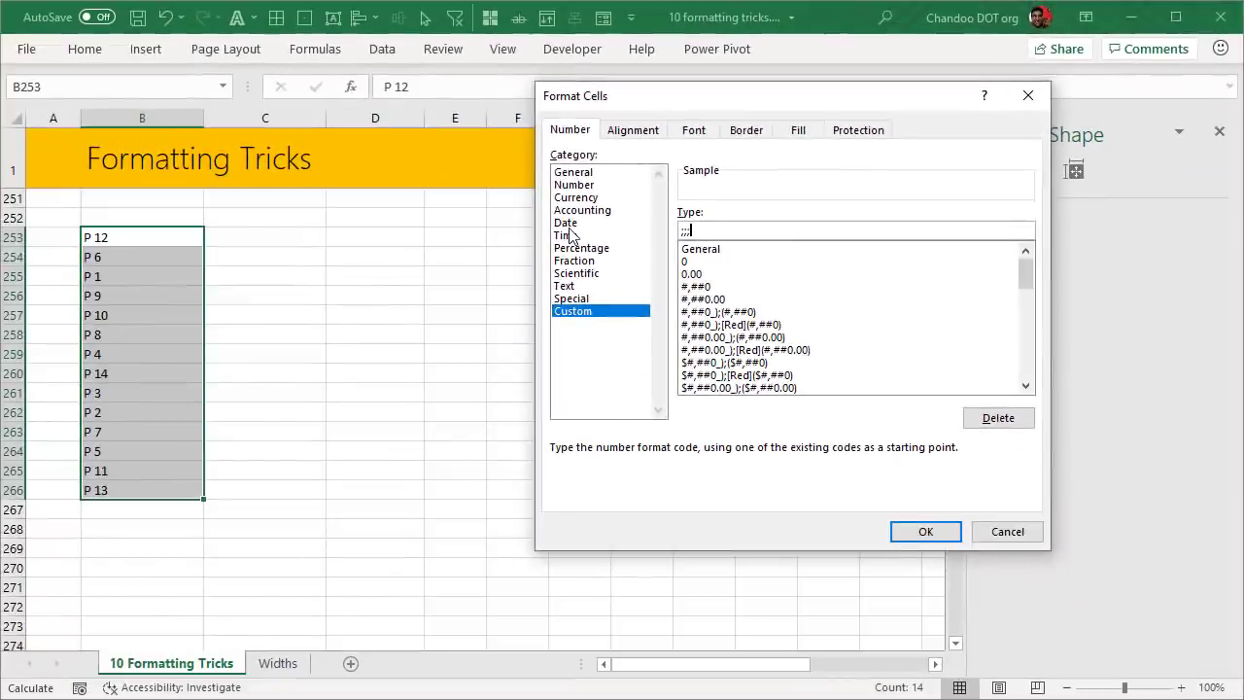
key("Return")
left_click(331, 268)
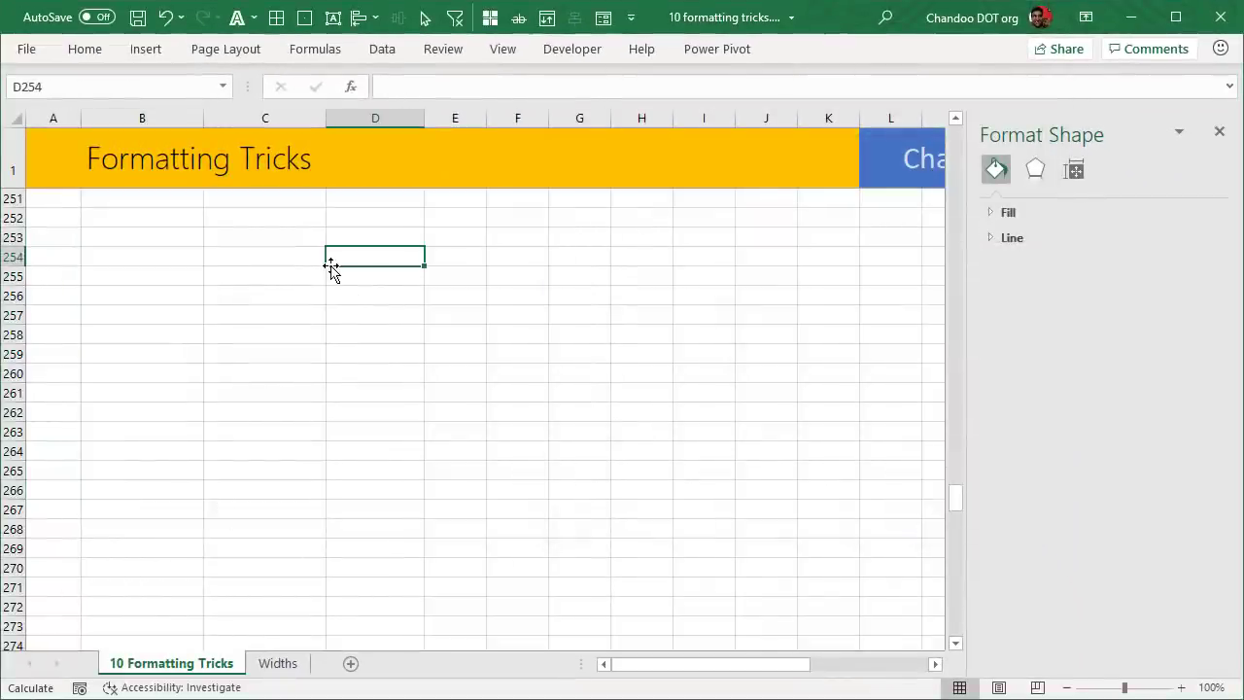
Step: Examine the underlying contents of the blank-looking product name cells starting at B253
left_click(108, 238)
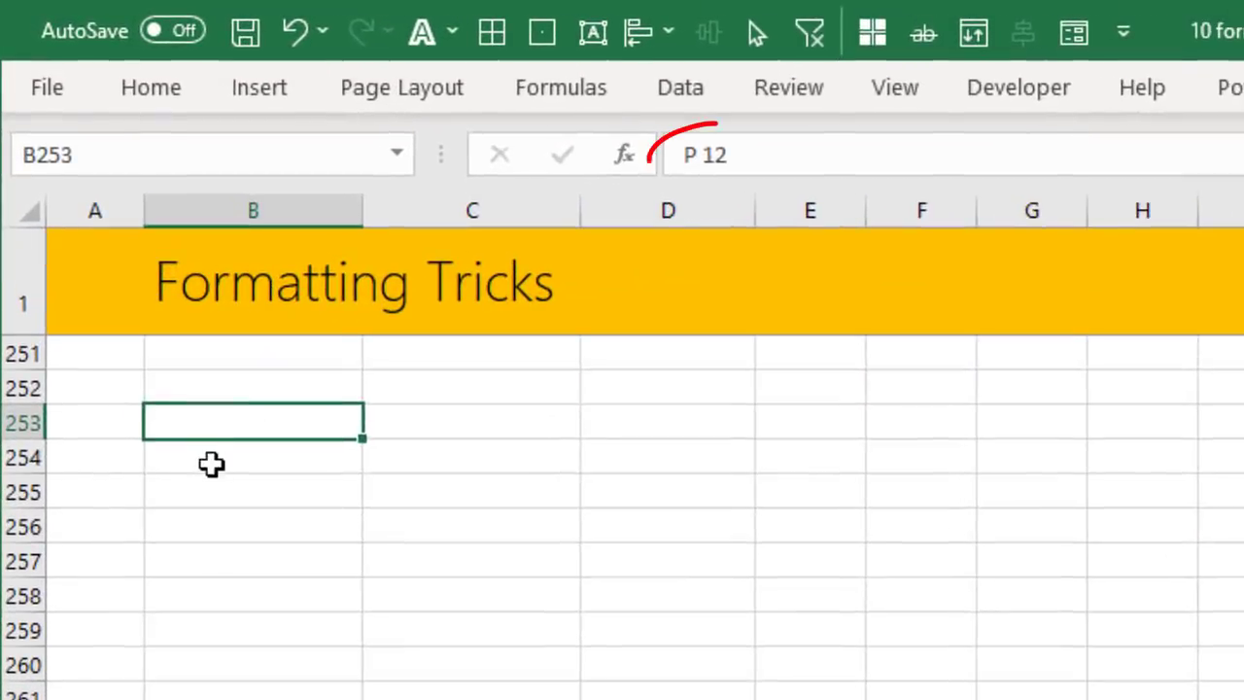
left_click(212, 464)
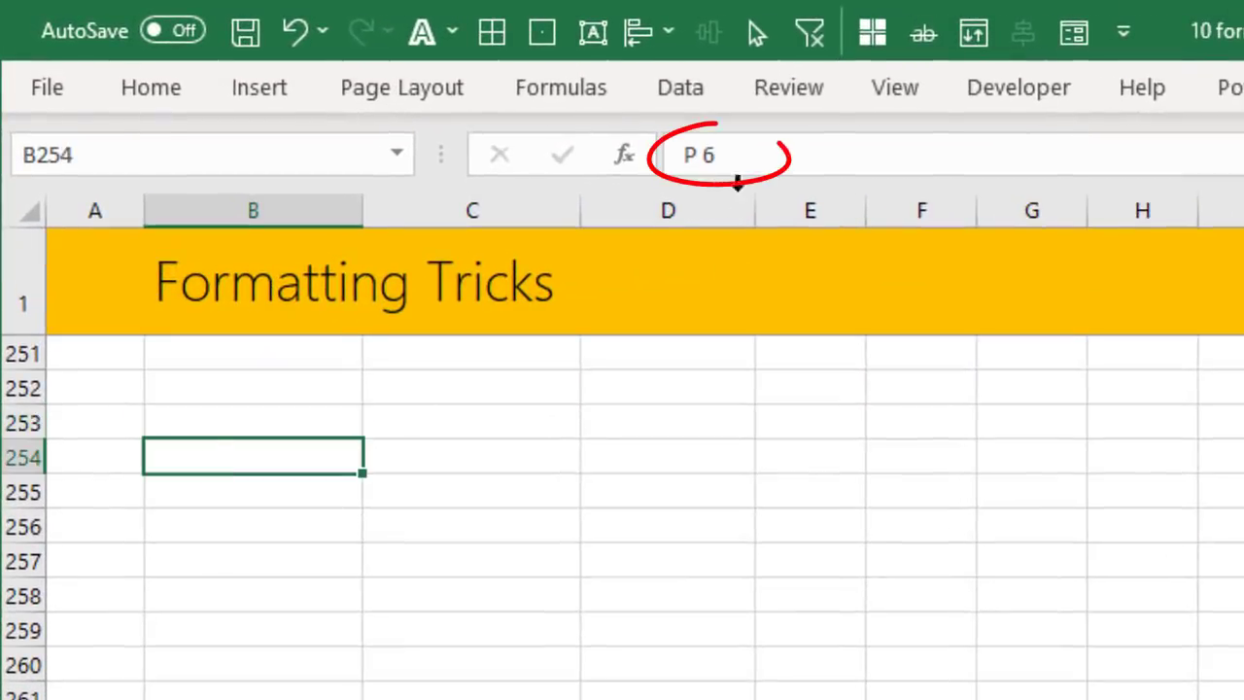
left_click(216, 496)
left_click_drag(200, 434, 224, 592)
Step: Go to the "Align & Distribute" section, close the Format Shape pane and examine the misaligned defects charts
scroll(622, 515, "up", 3)
scroll(622, 515, "down", 6)
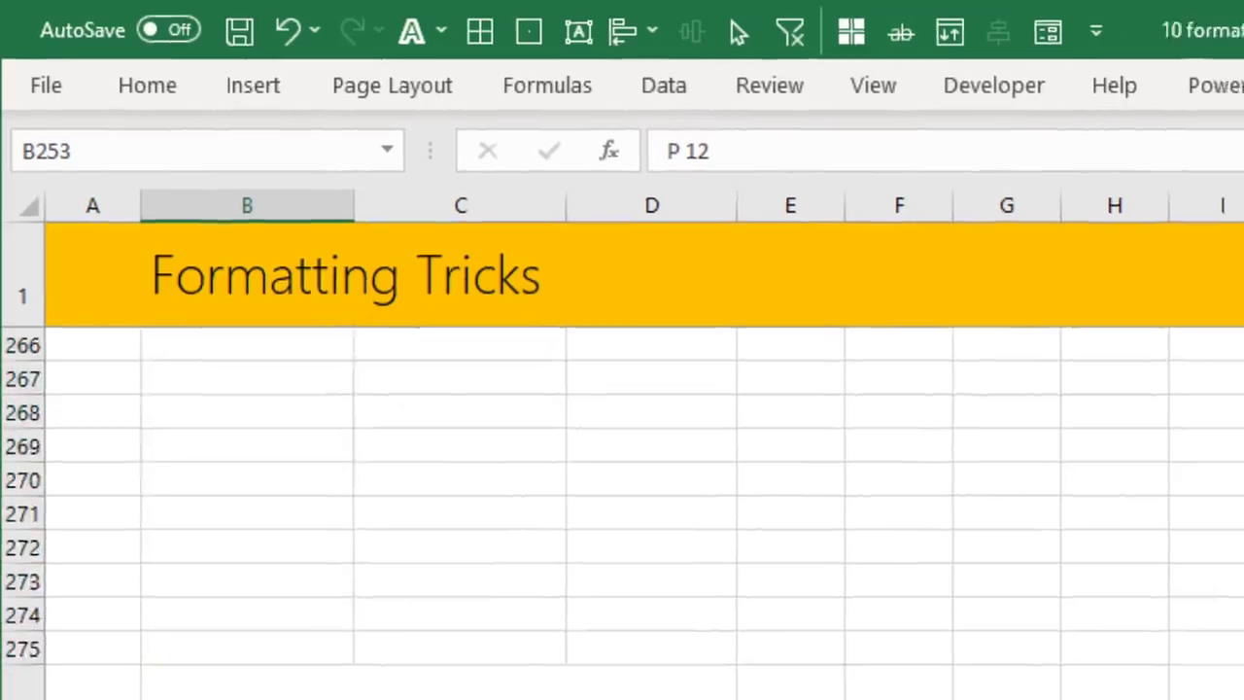
scroll(463, 567, "down", 4)
scroll(514, 526, "up", 1)
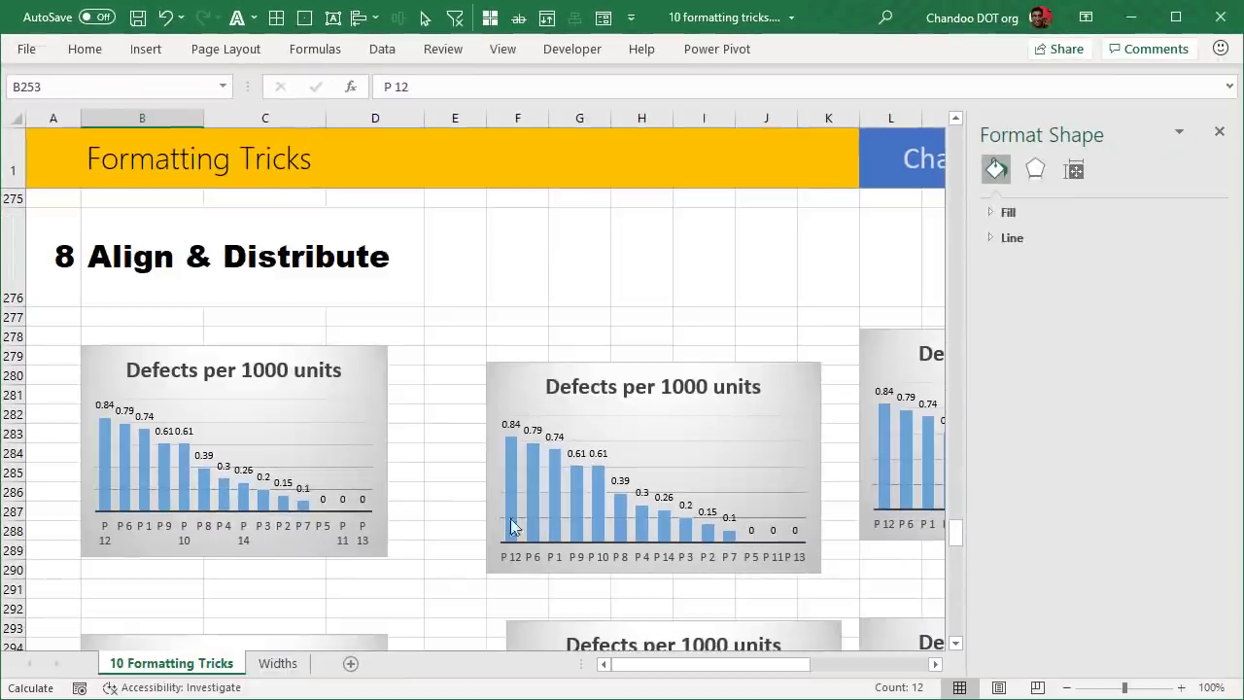
left_click(1221, 133)
scroll(1081, 417, "down", 1)
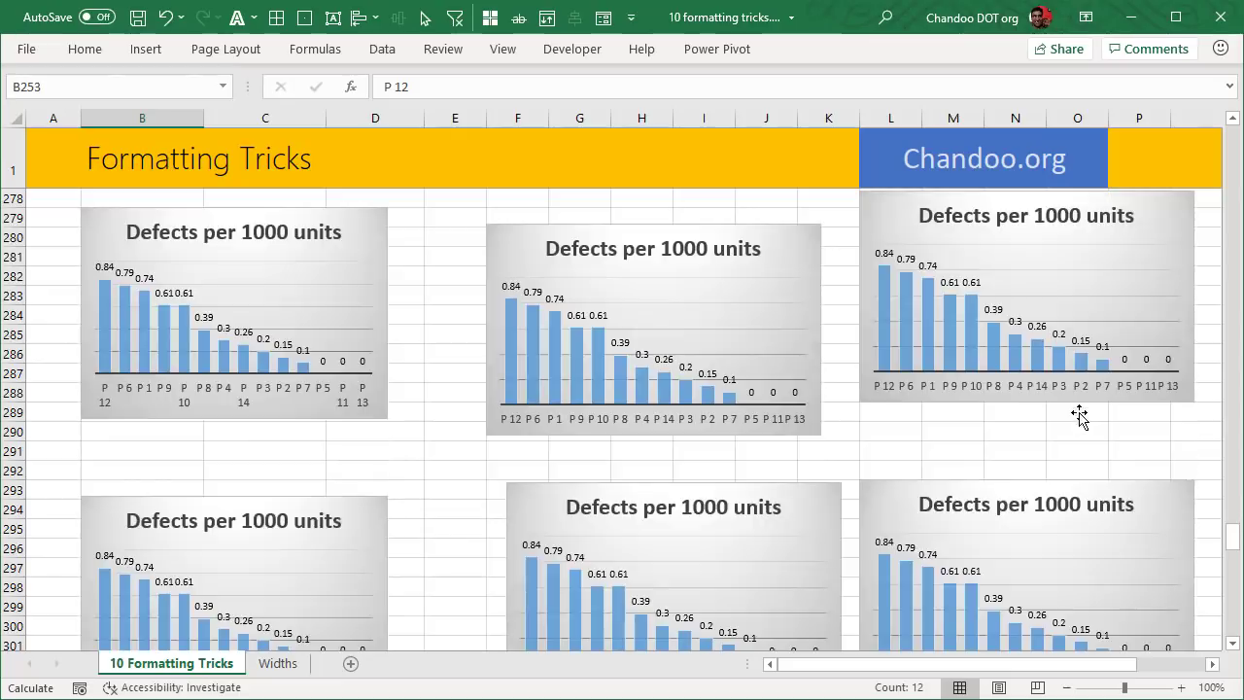
scroll(1079, 417, "up", 1)
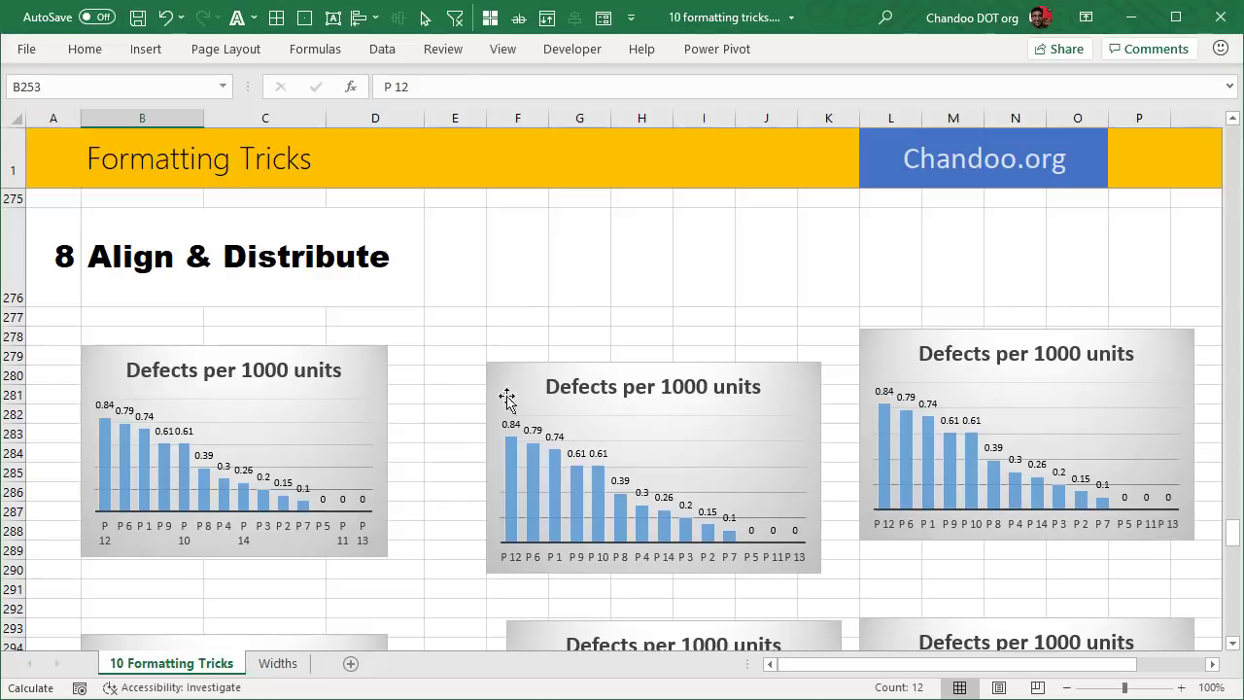
scroll(370, 448, "down", 1)
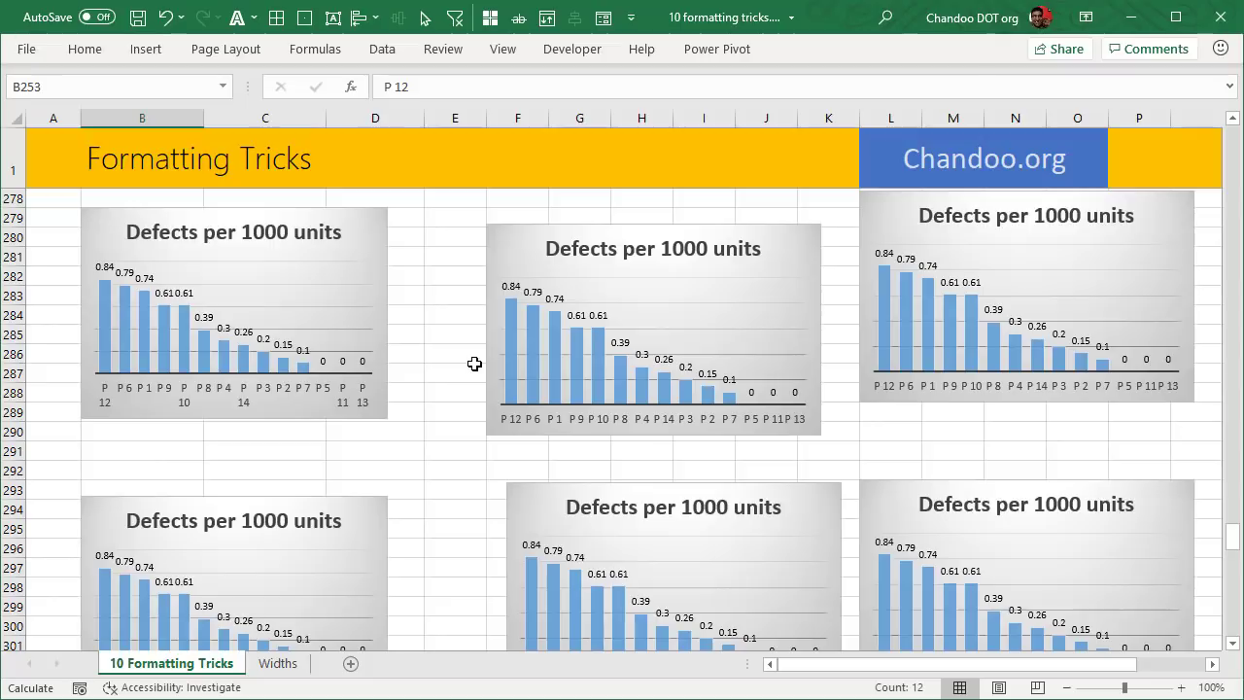
Step: Select all six "Defects per 1000 units" charts and set their common width to 2 inches
left_click(362, 224)
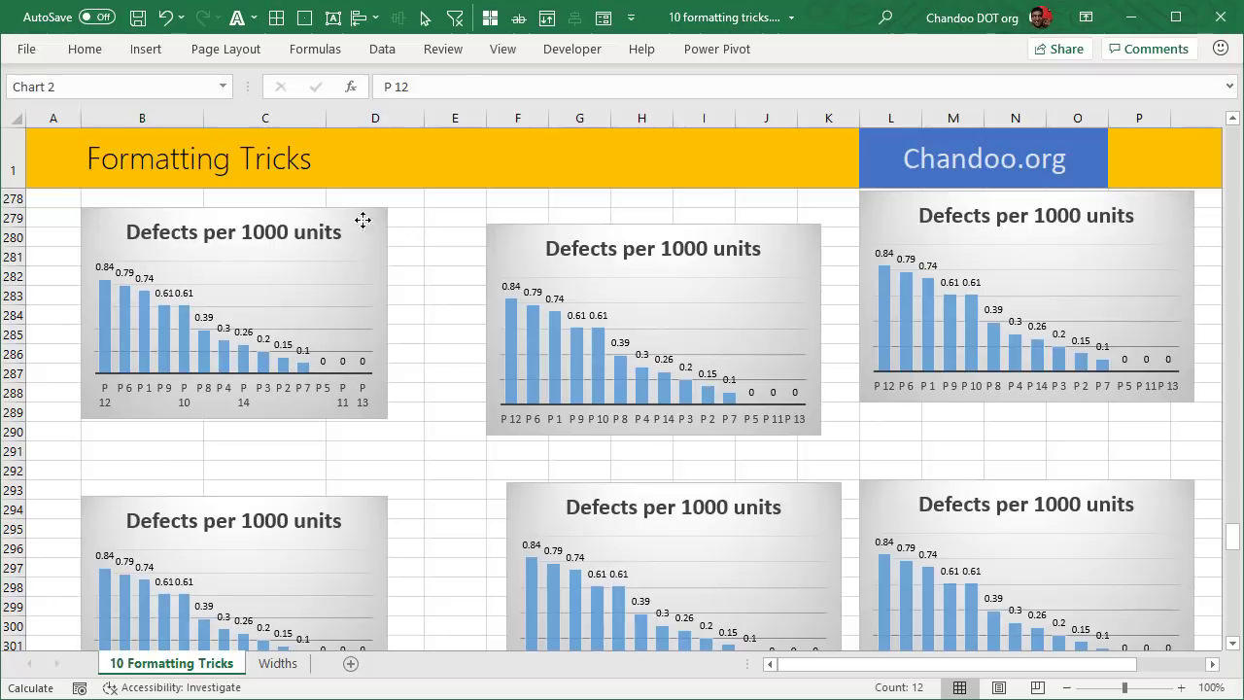
left_click(543, 240, "ctrl")
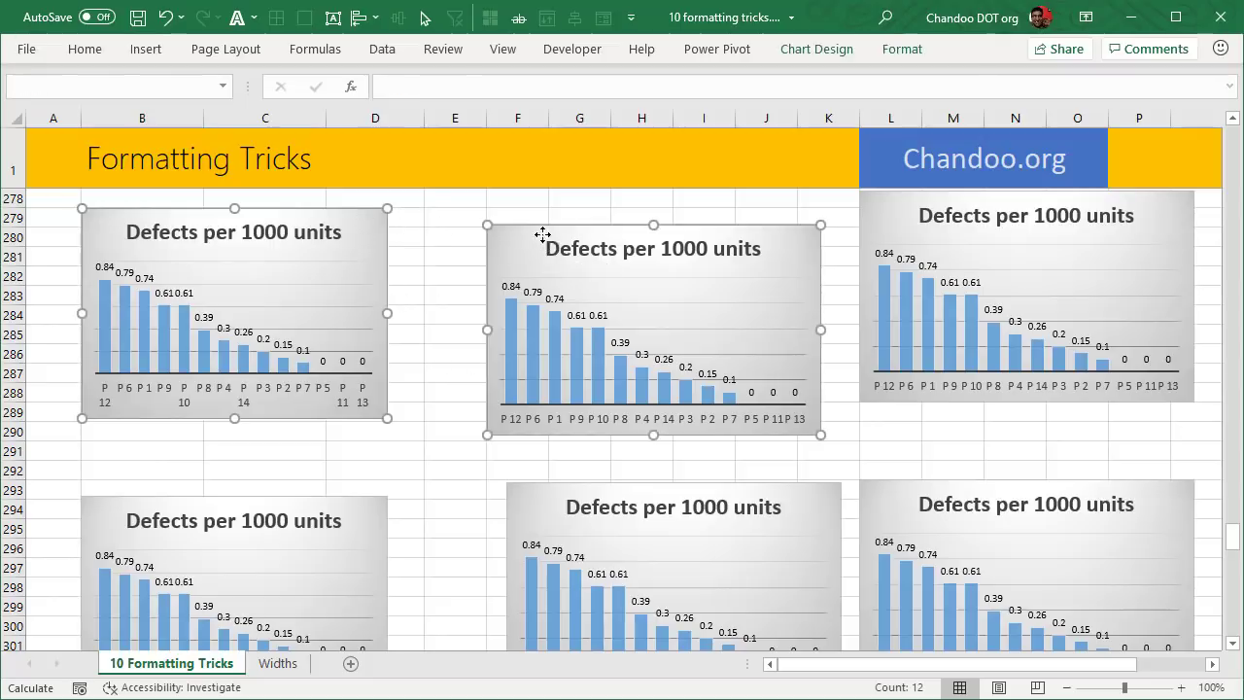
left_click(885, 200, "ctrl")
left_click(352, 504, "ctrl")
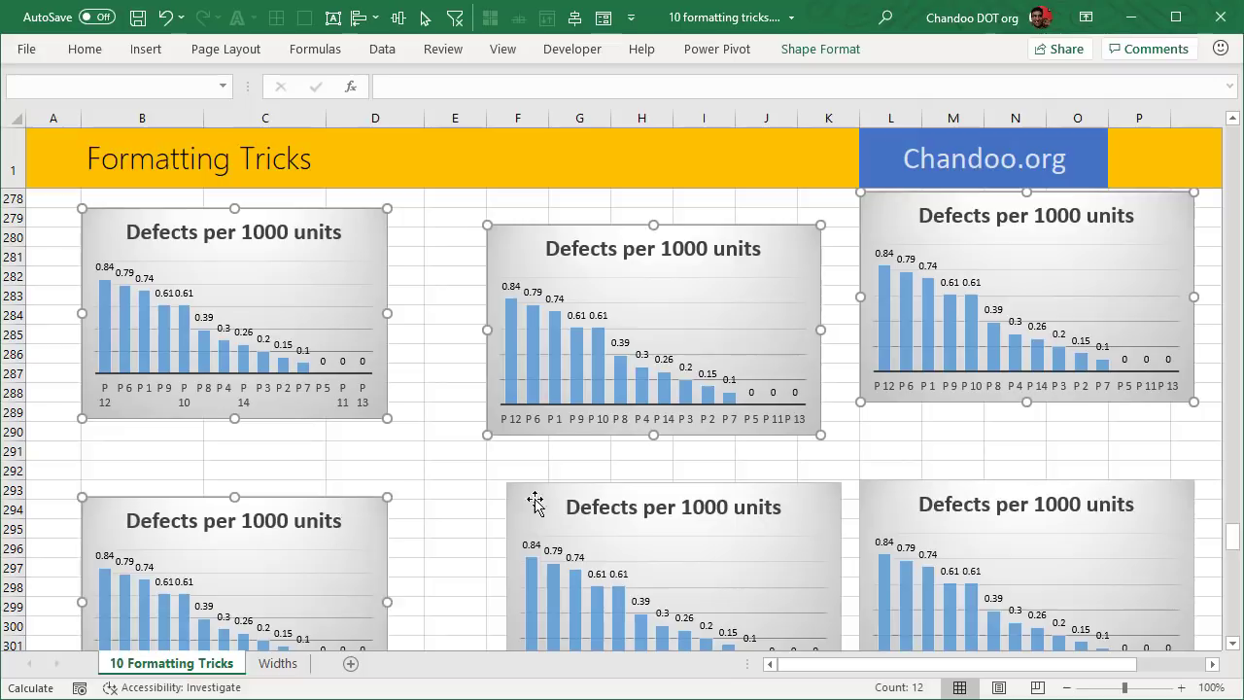
left_click(530, 498, "ctrl")
left_click(895, 496, "ctrl")
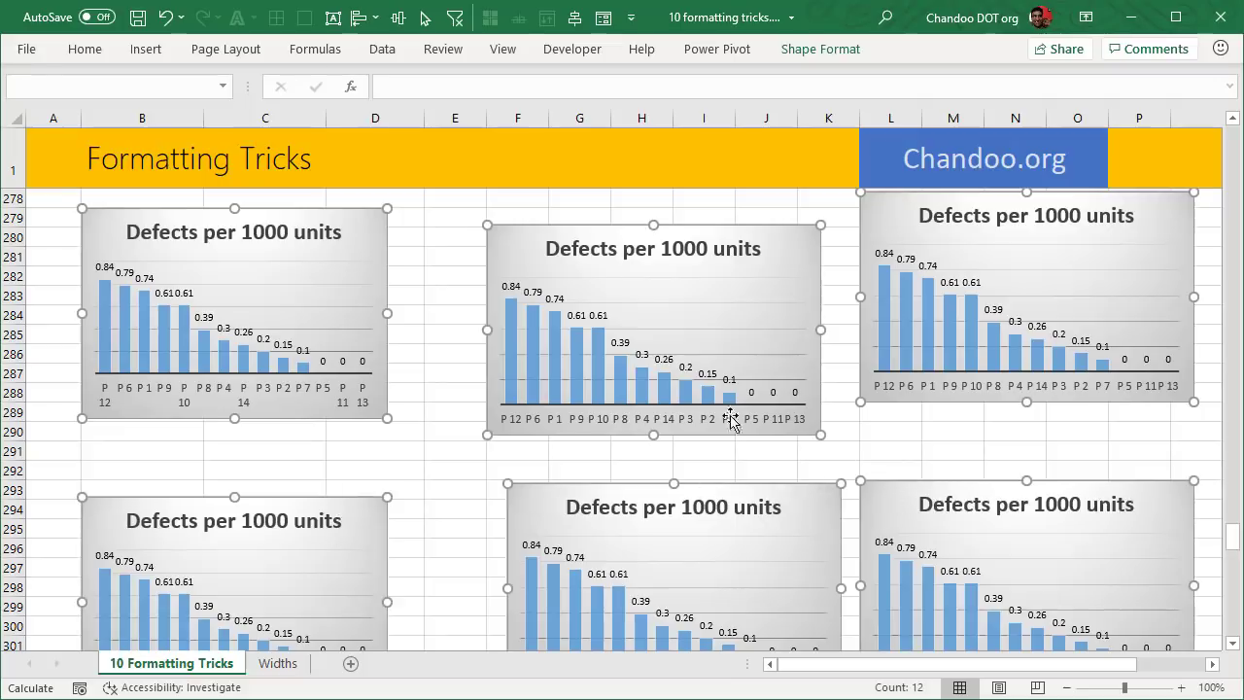
left_click(814, 51)
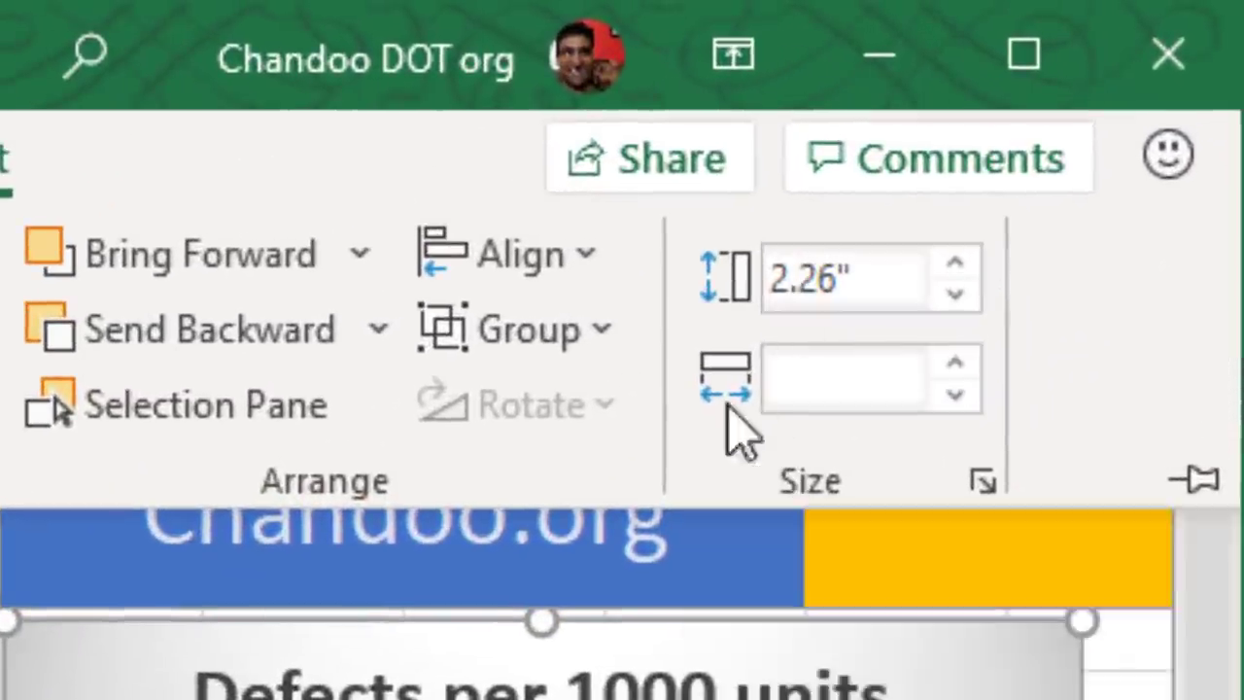
left_click(803, 395)
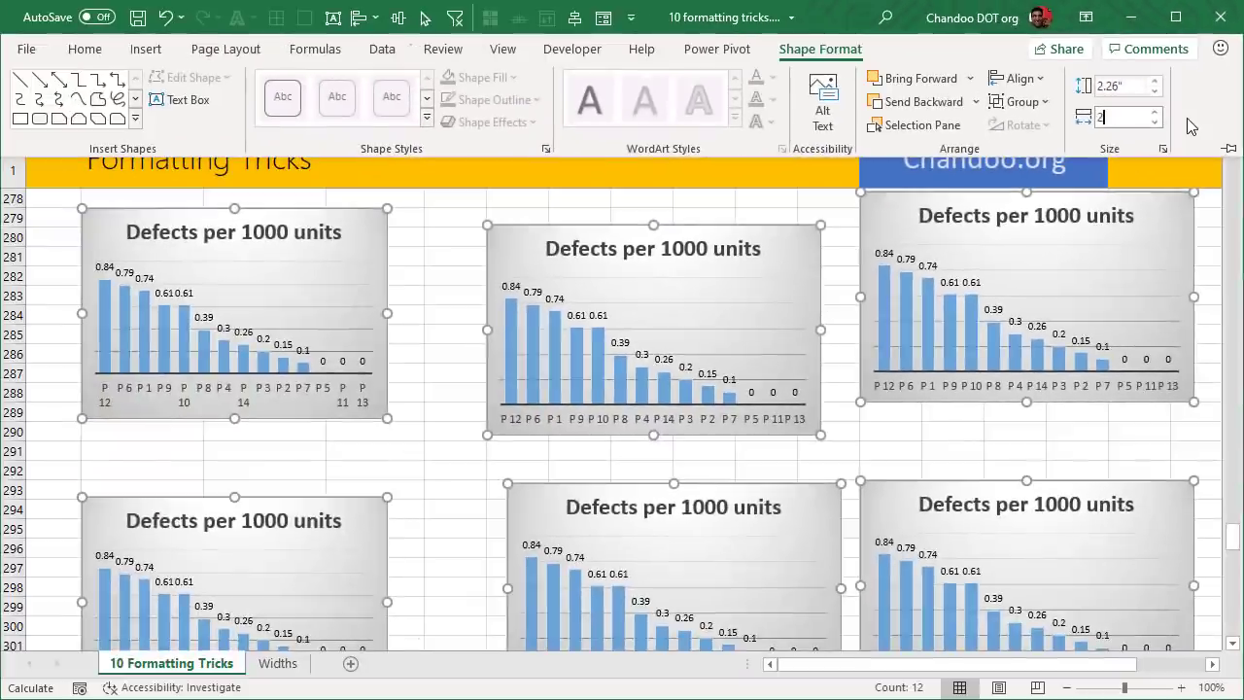
type("2")
key("Return")
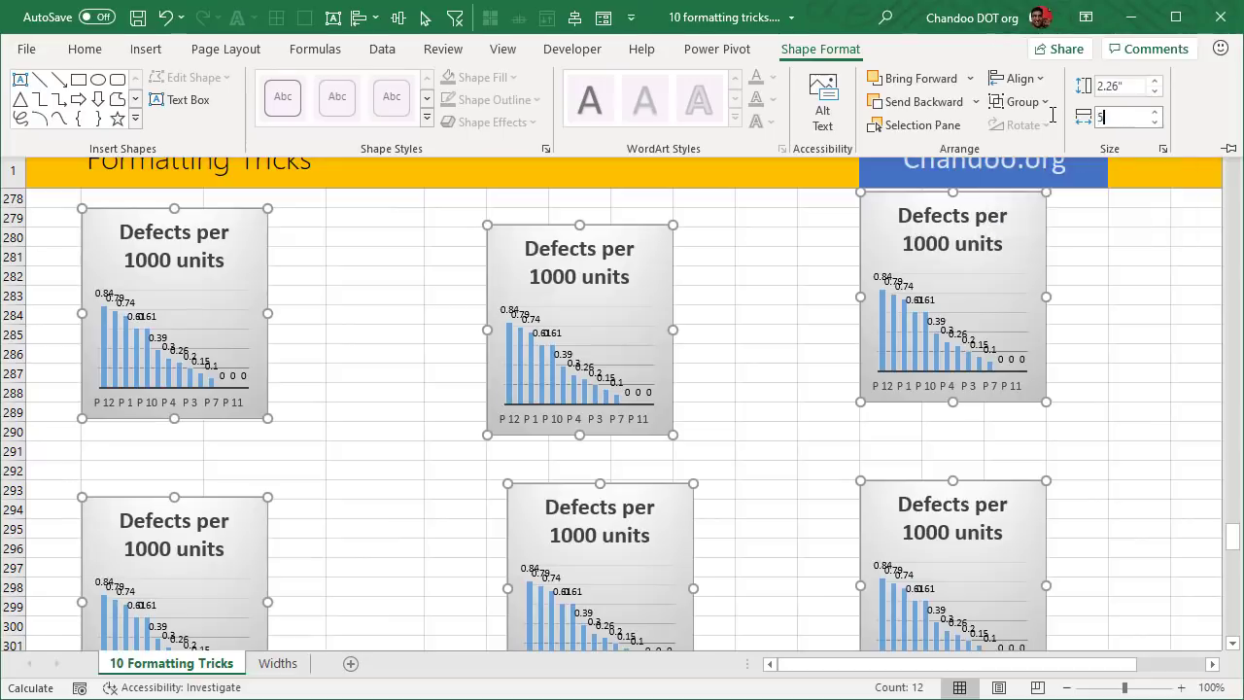
Step: Try widths of 5 and 4 inches on the six selected charts
type("5")
key("Return")
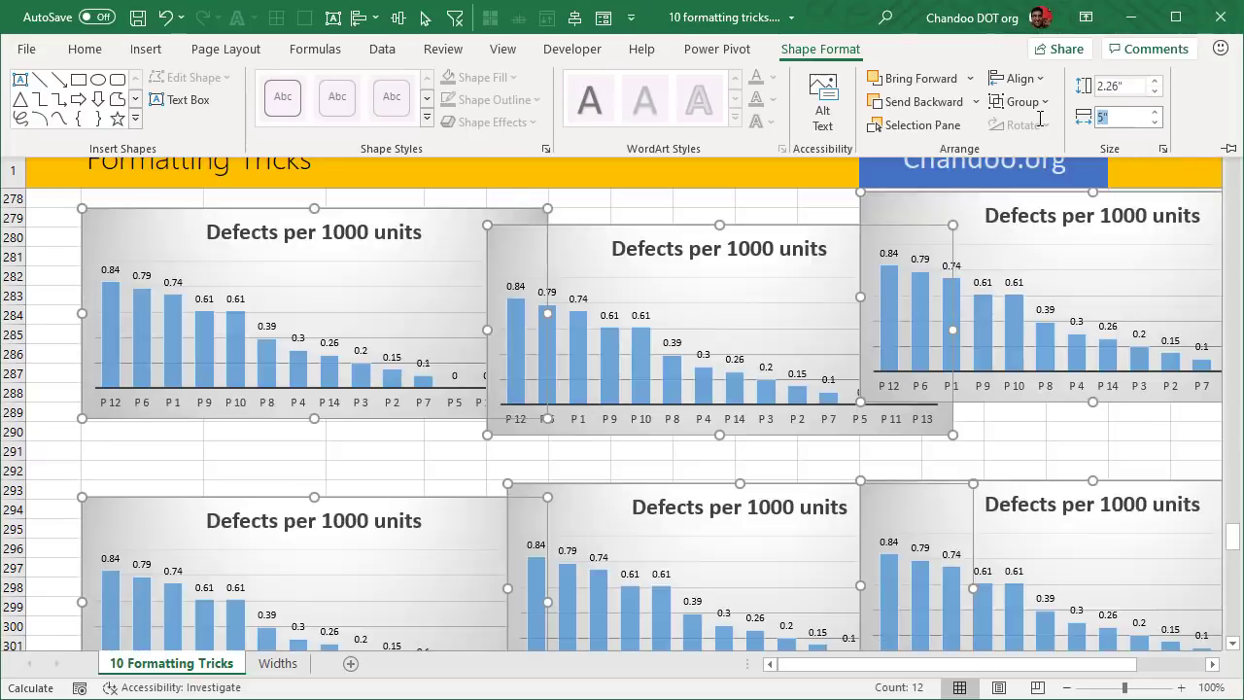
type("4")
key("Return")
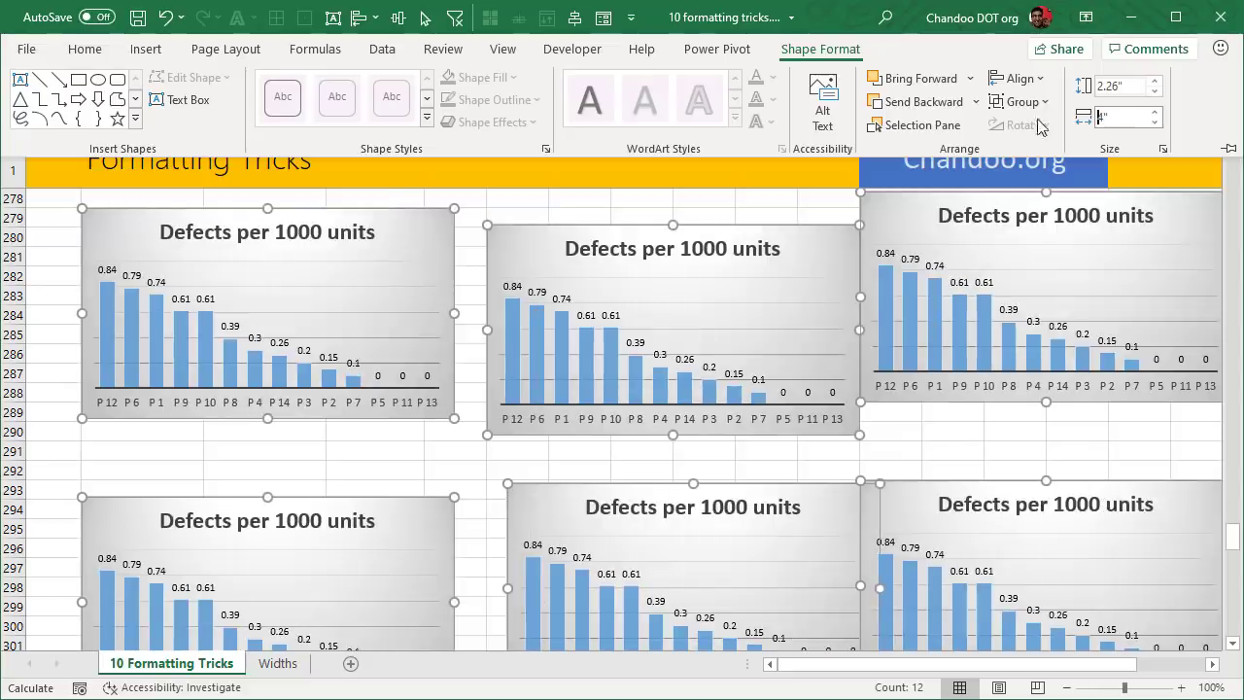
Step: Set the six selected charts' width to 3.7 inches, reduce it to 3.5 inches, and deselect the charts
type("3.7")
key("Return")
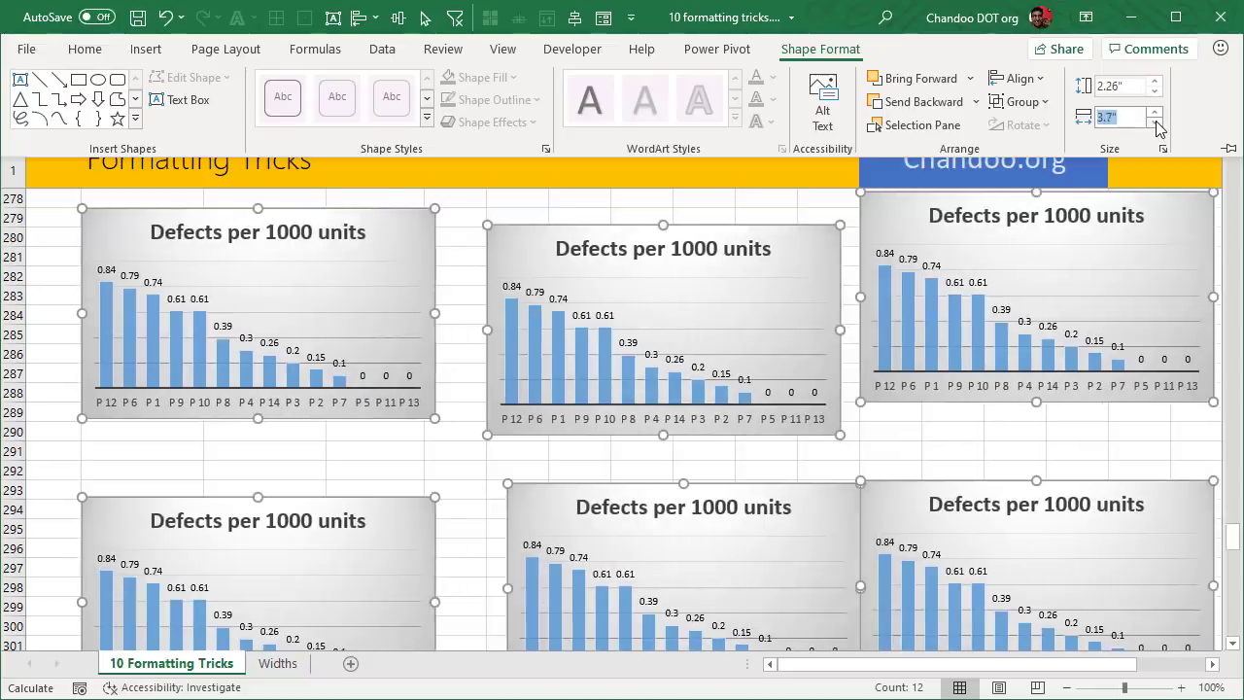
left_click(1156, 120)
left_click(1156, 120)
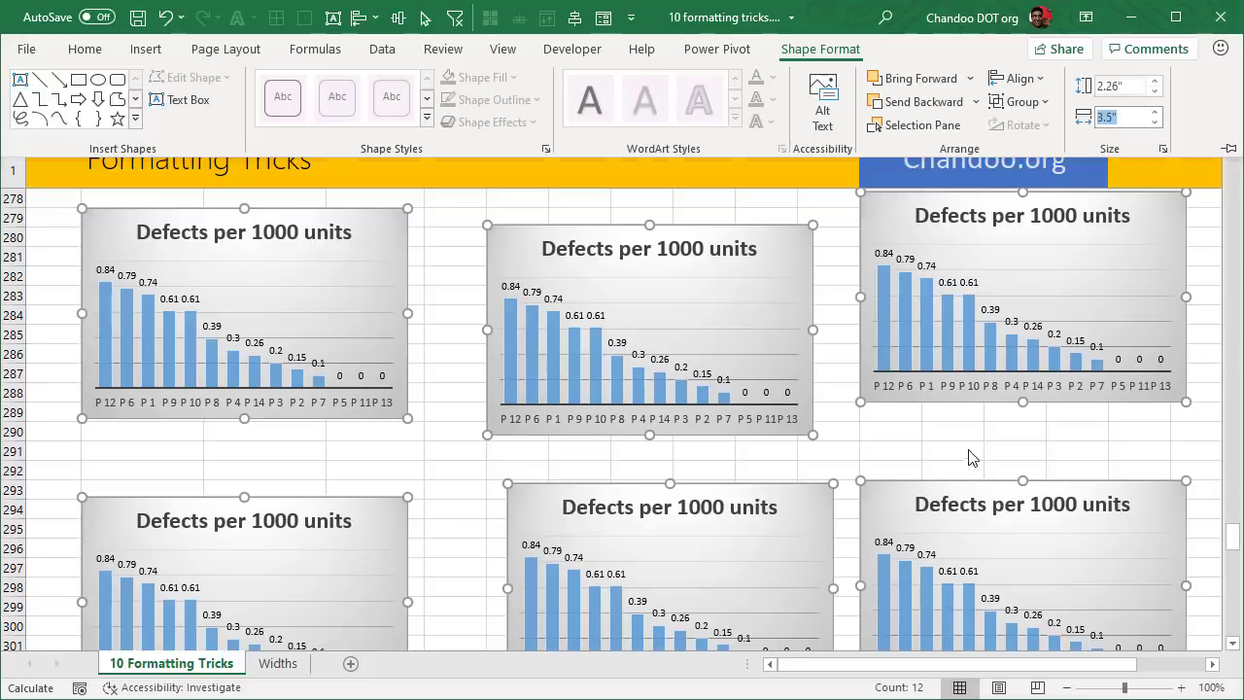
left_click(968, 458)
left_click(439, 230)
Step: Select the three charts in the upper row and align them by their top edges
left_click(405, 228)
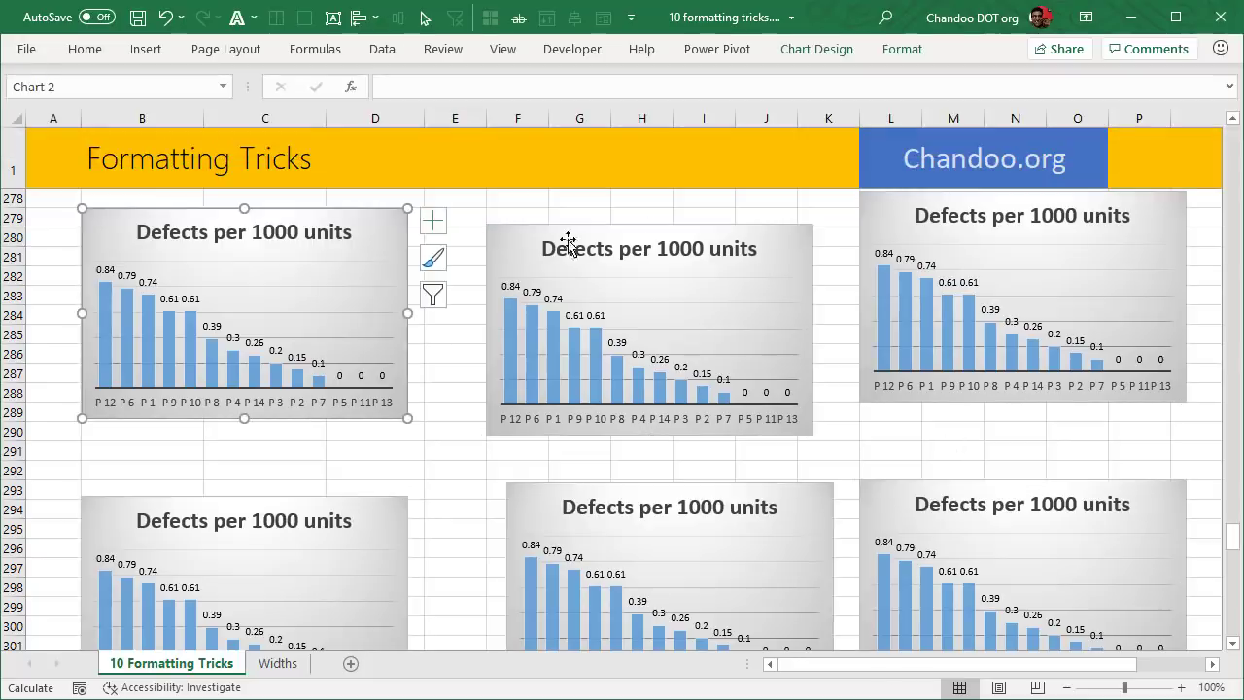
left_click(605, 241, "ctrl")
left_click(873, 221, "ctrl")
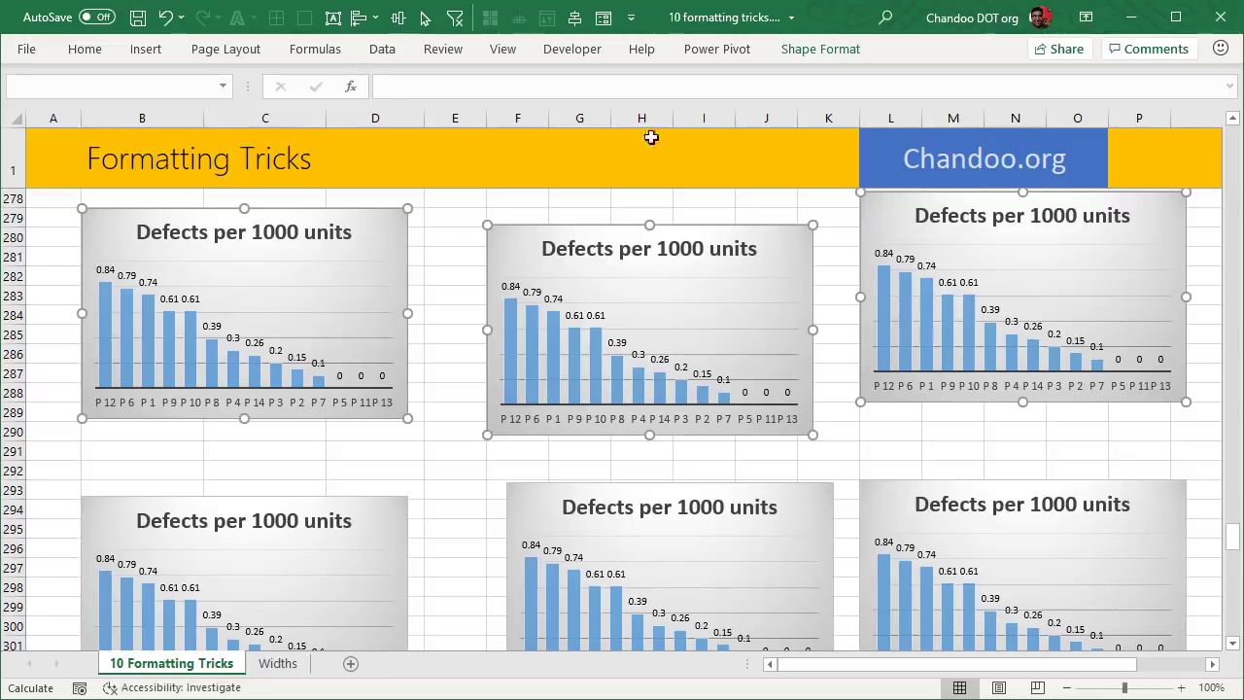
left_click(812, 50)
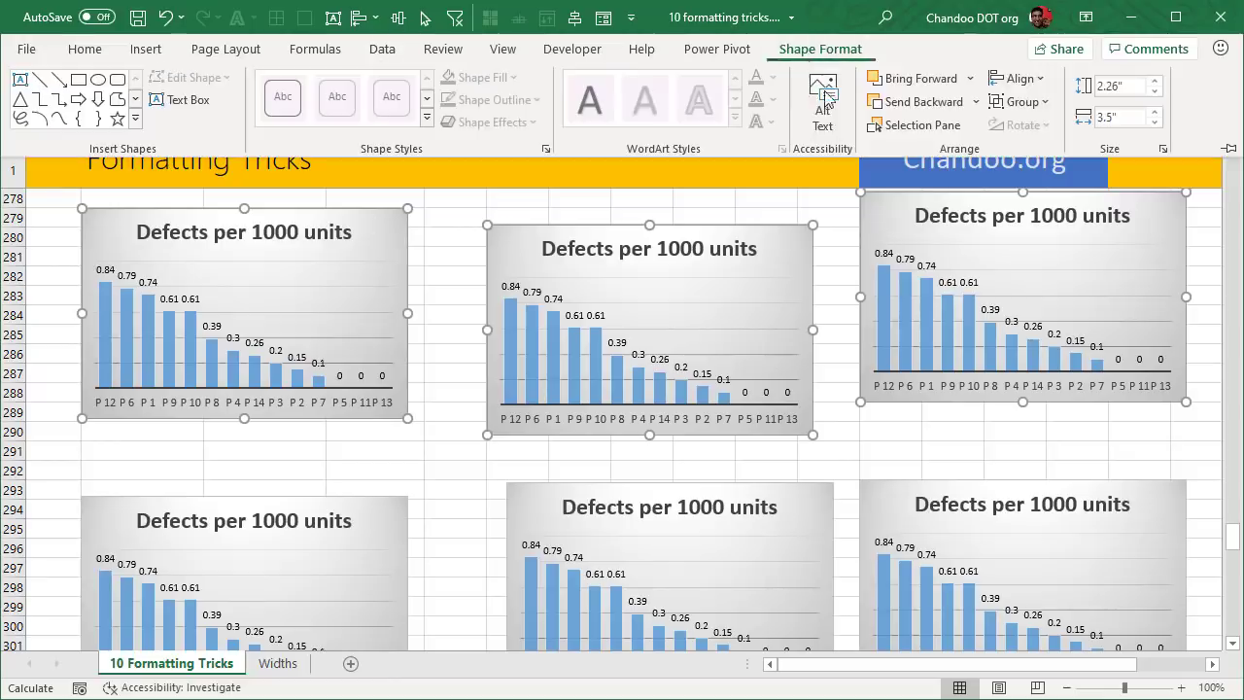
left_click(1030, 86)
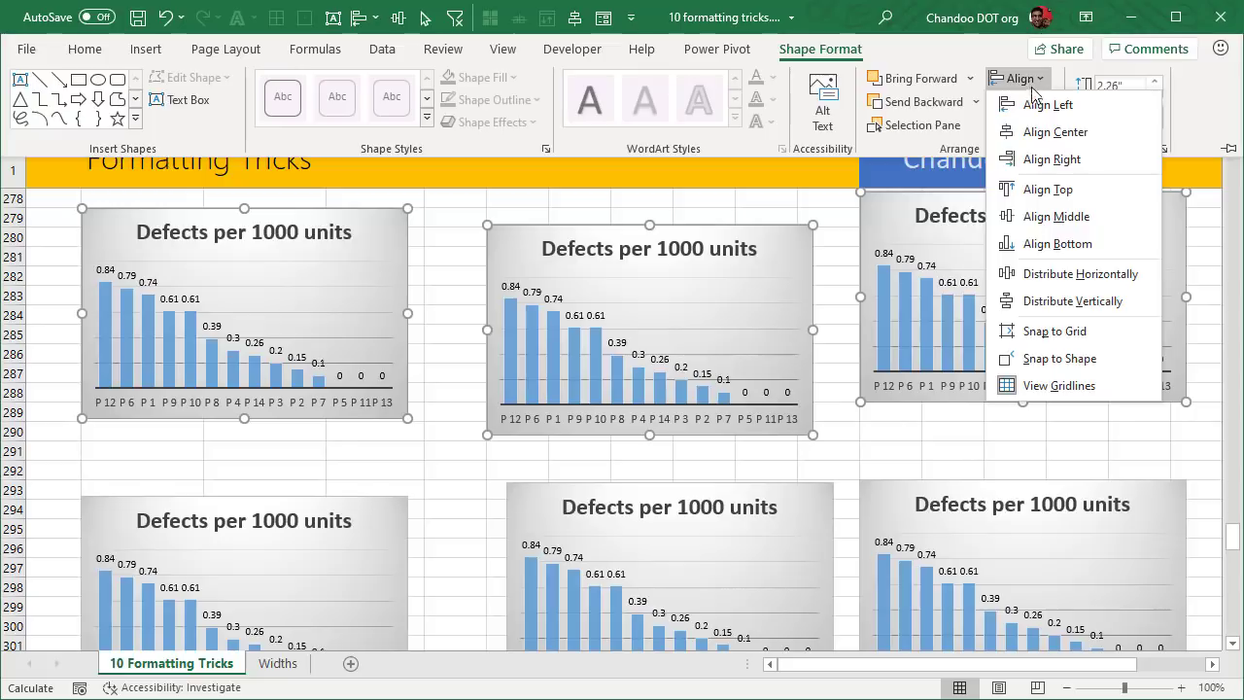
left_click(1046, 189)
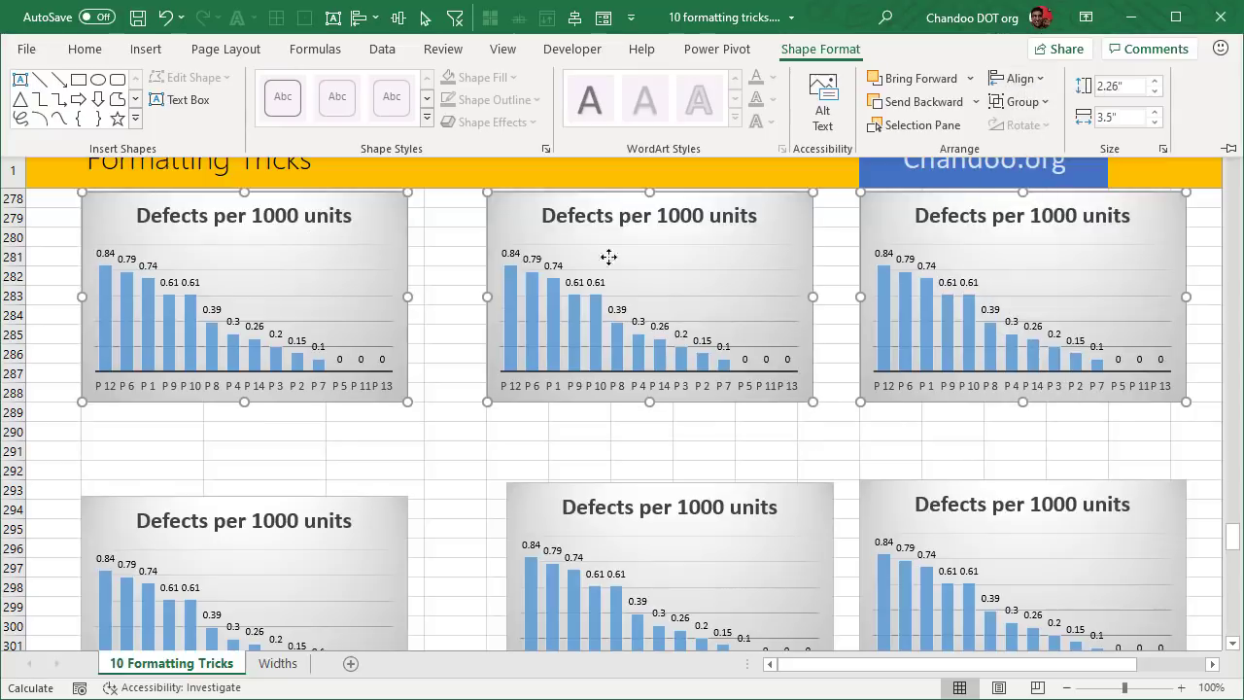
key("Escape")
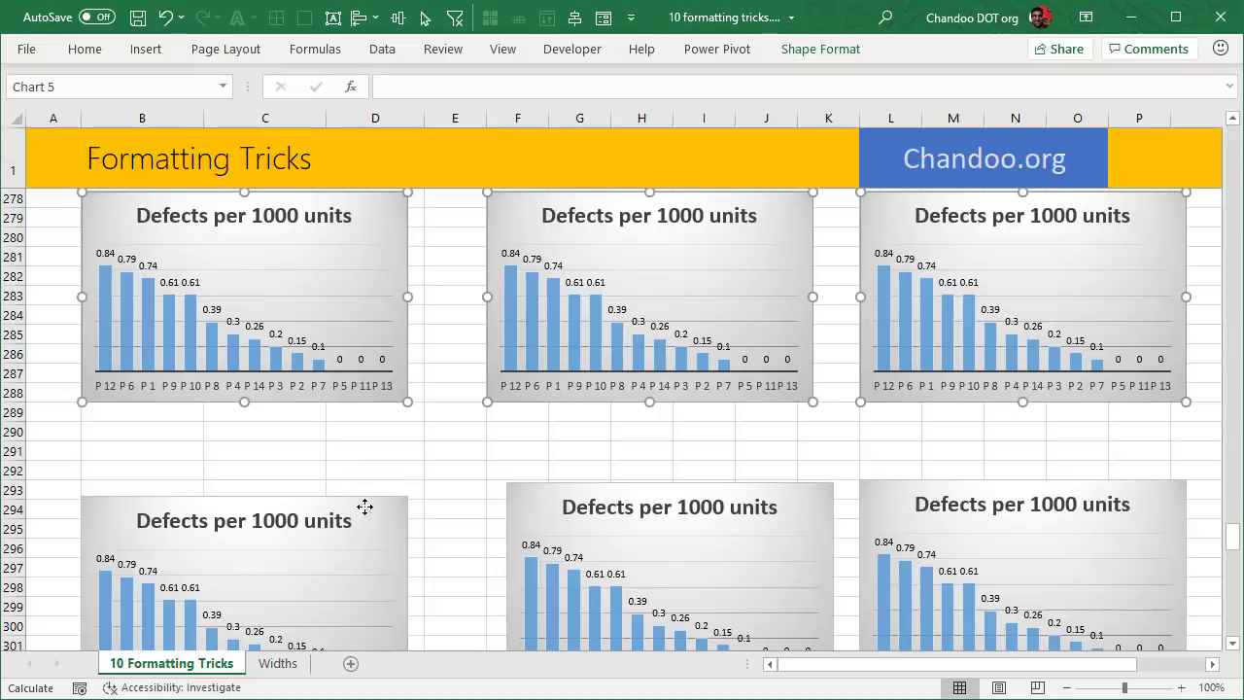
Step: Select the upper and lower charts in the first column, align their left edges and deselect them
left_click(365, 507)
left_click(361, 398, "ctrl")
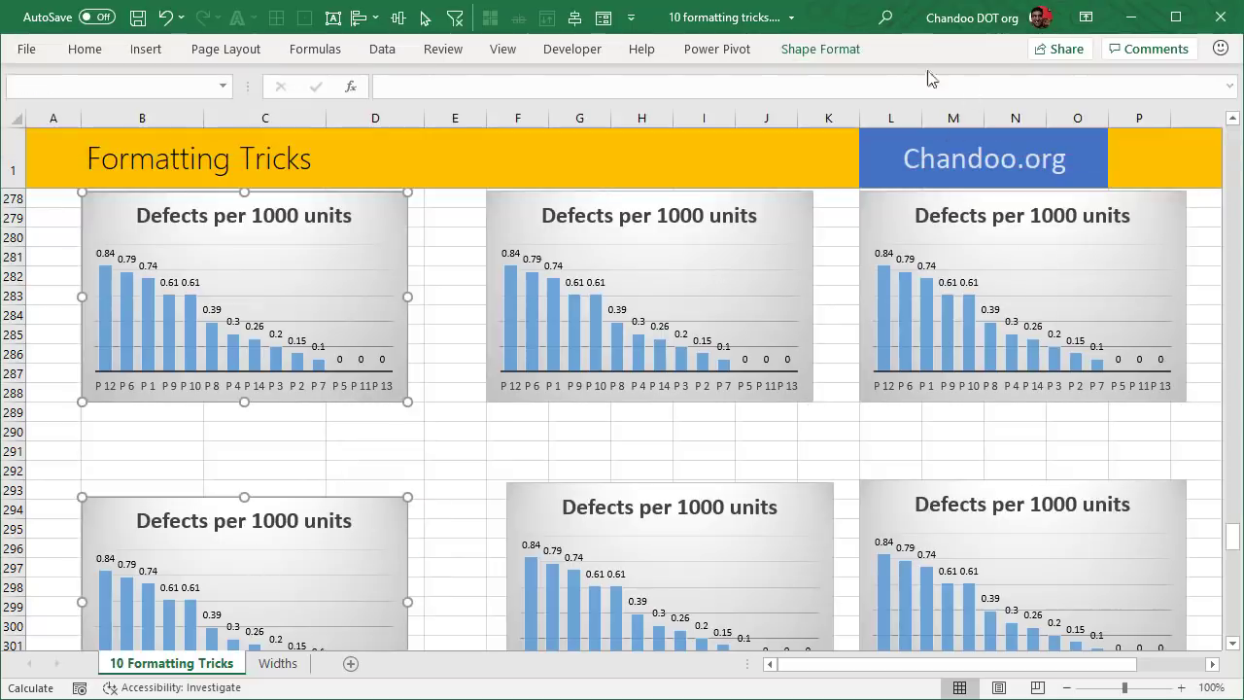
left_click(821, 48)
left_click(1019, 78)
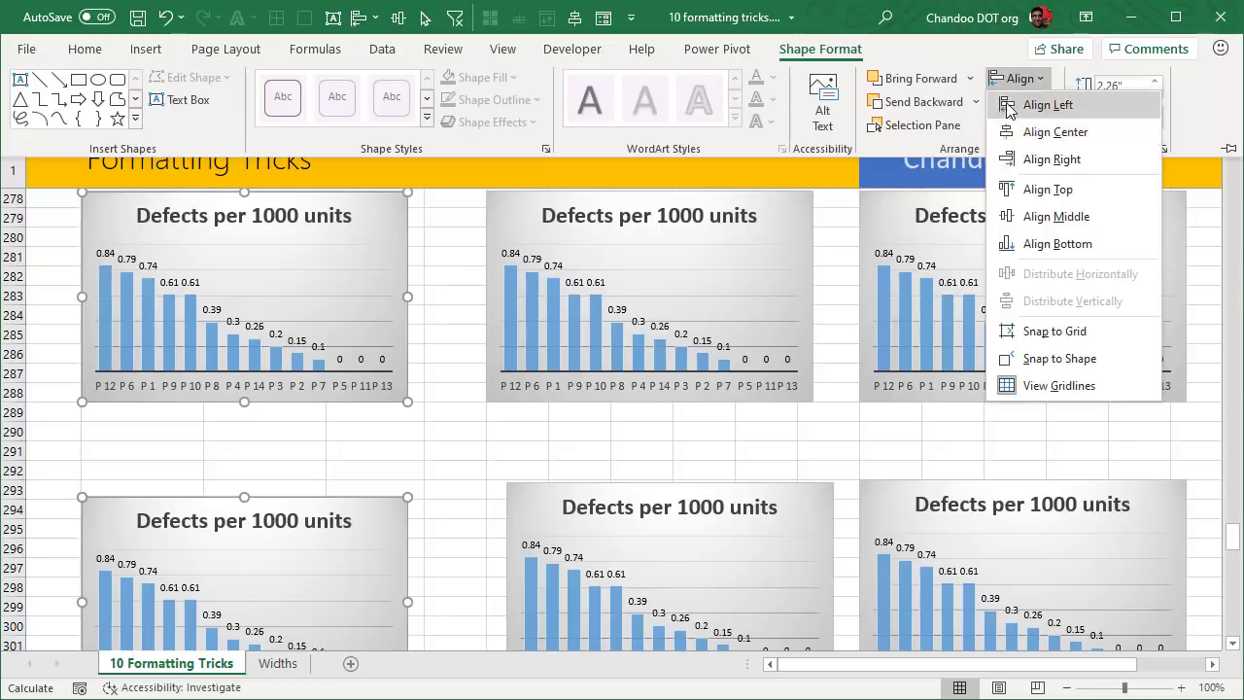
left_click(1048, 105)
left_click(313, 449)
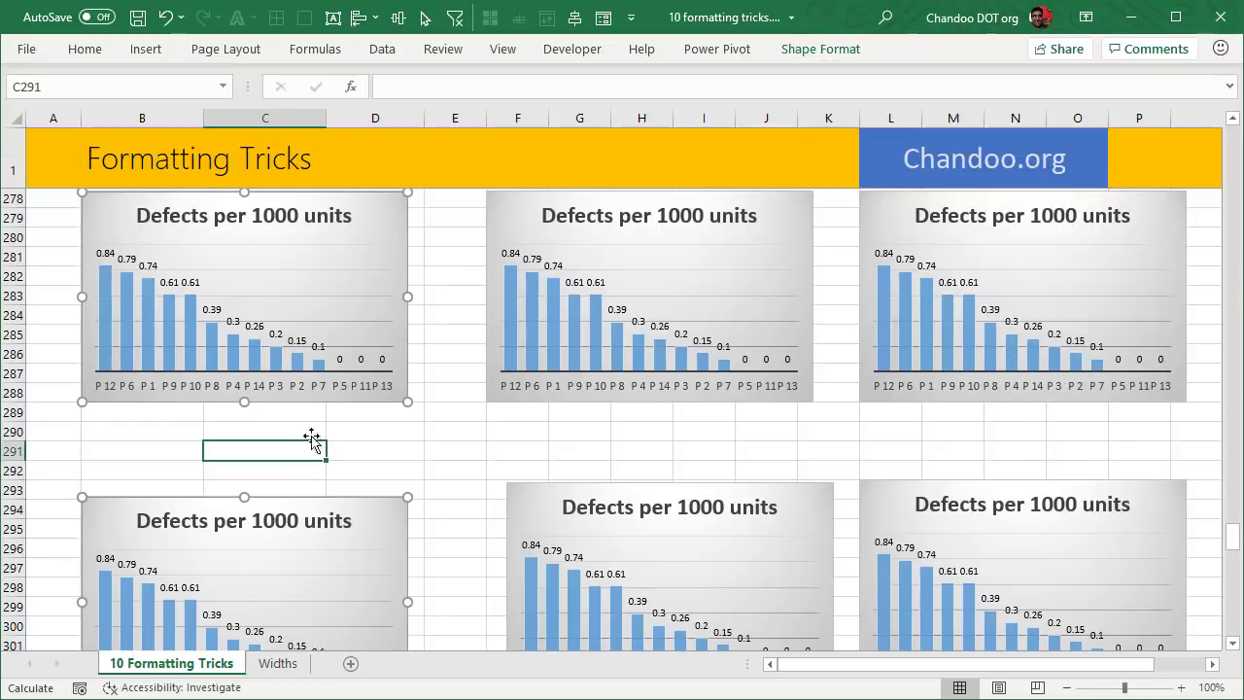
Step: Select the three charts in the lower row and align them by their bottom edges
left_click(357, 499)
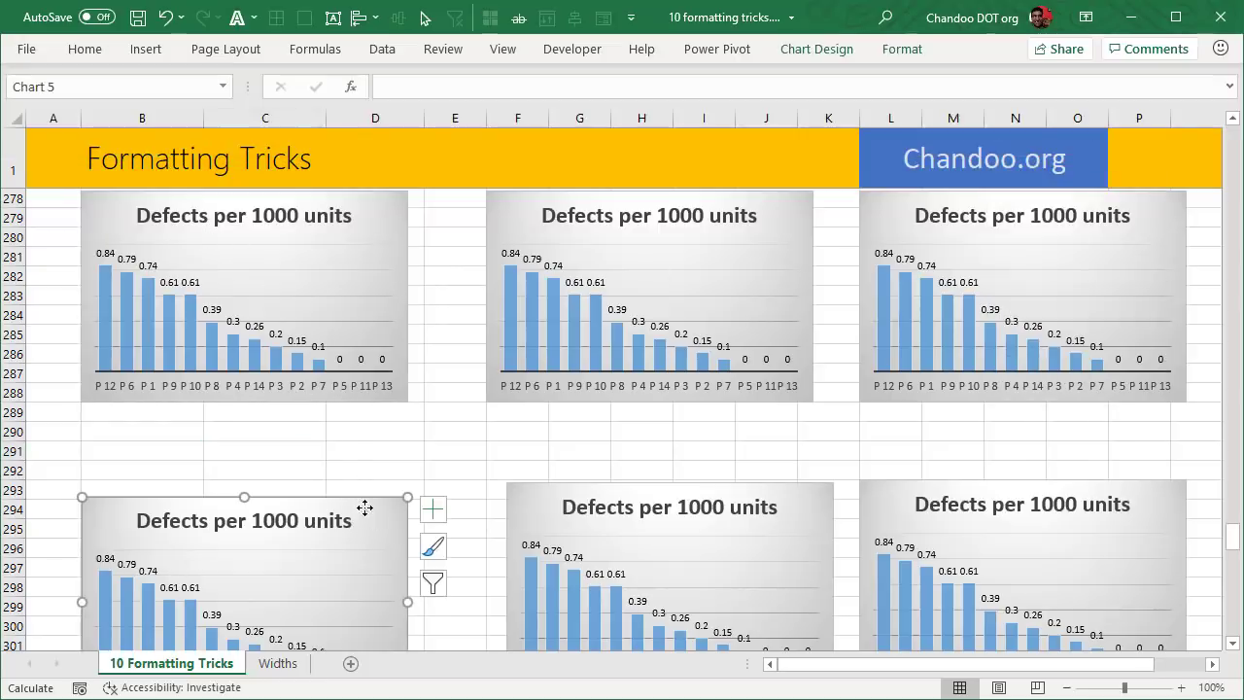
left_click(548, 503, "ctrl")
left_click(878, 494, "ctrl")
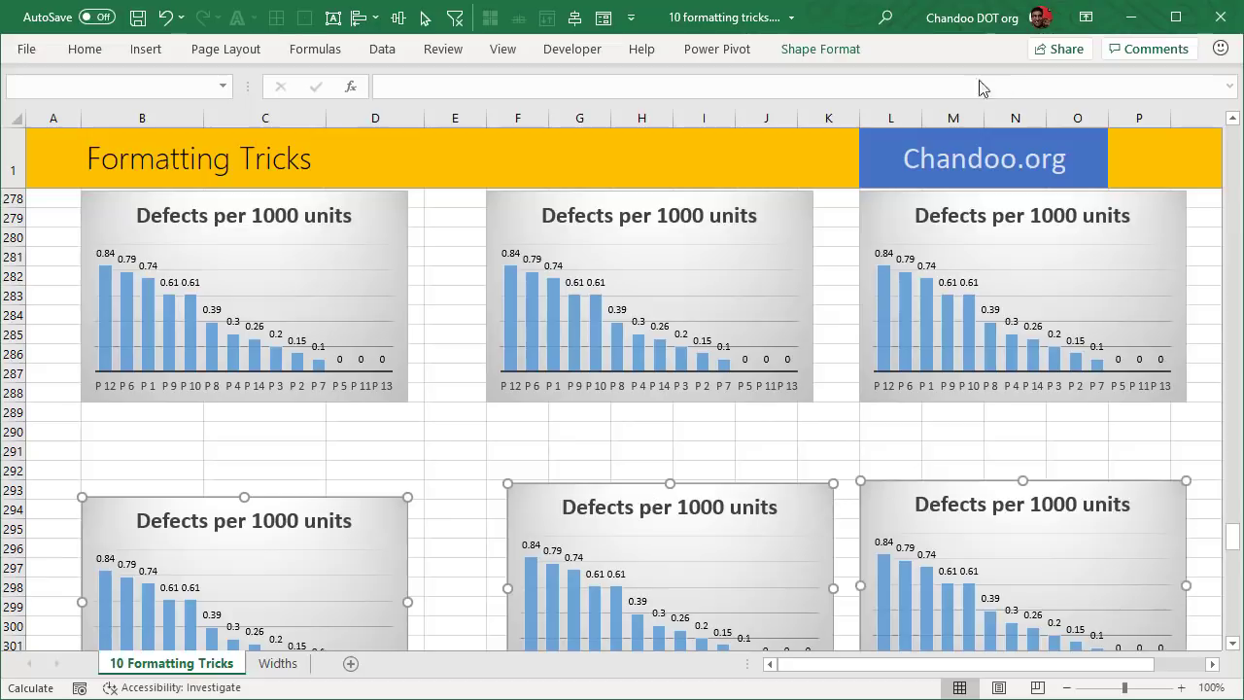
left_click(820, 49)
left_click(1019, 79)
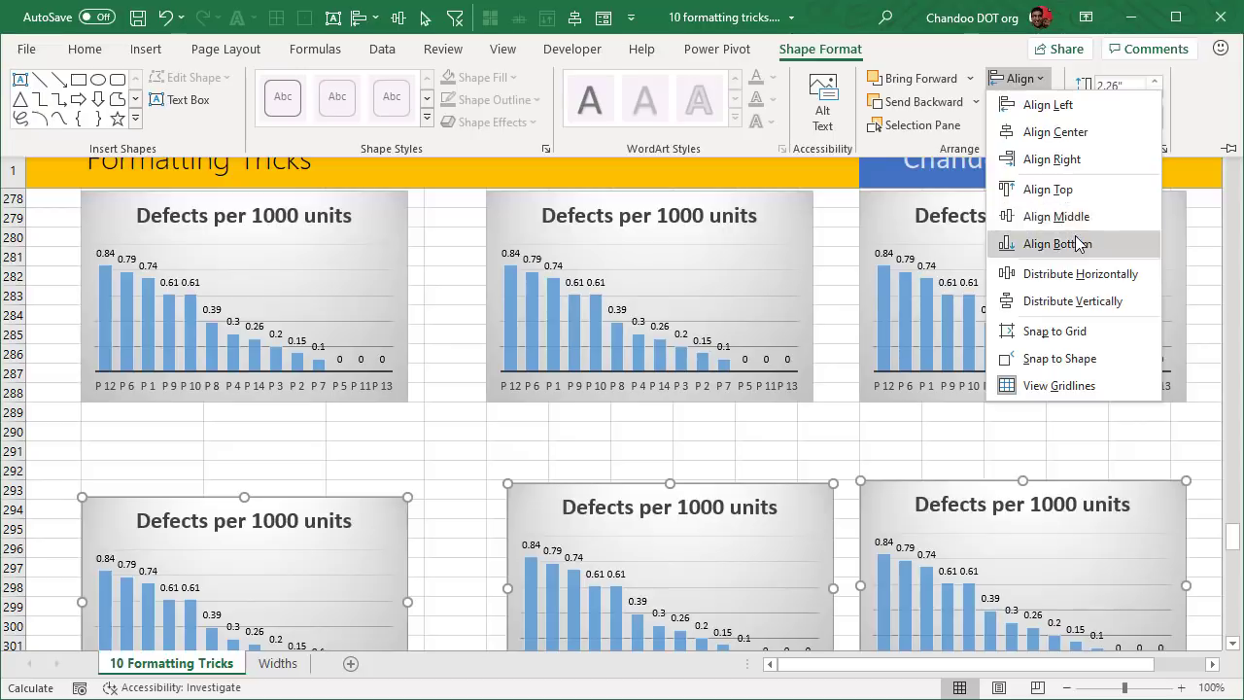
left_click(1057, 245)
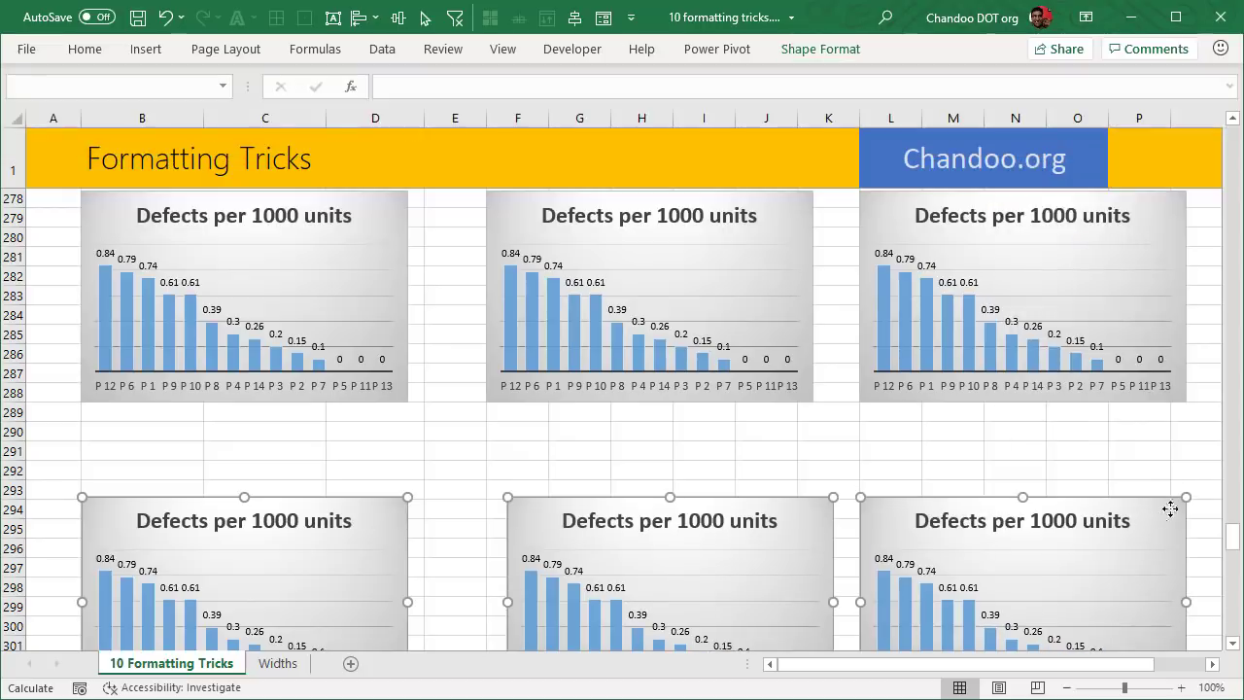
Step: Reselect the three lower-row charts and distribute them horizontally
left_click(1170, 471)
left_click(1172, 506)
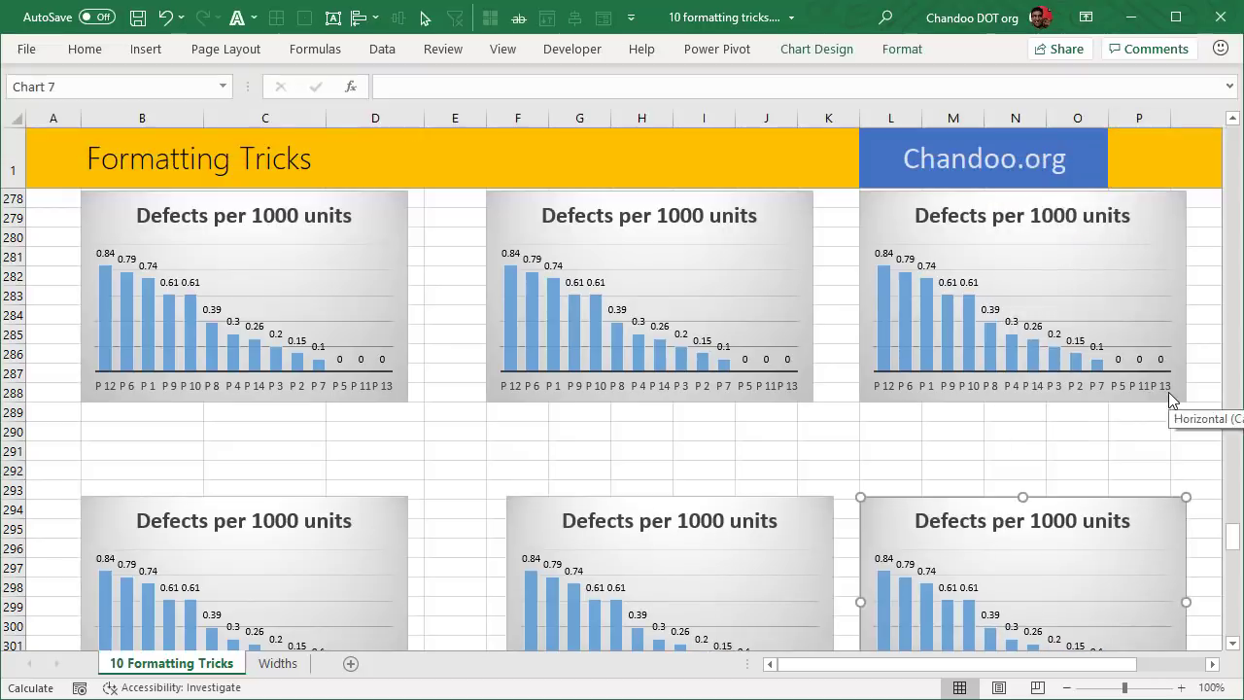
left_click(797, 518, "ctrl")
left_click(388, 524, "ctrl")
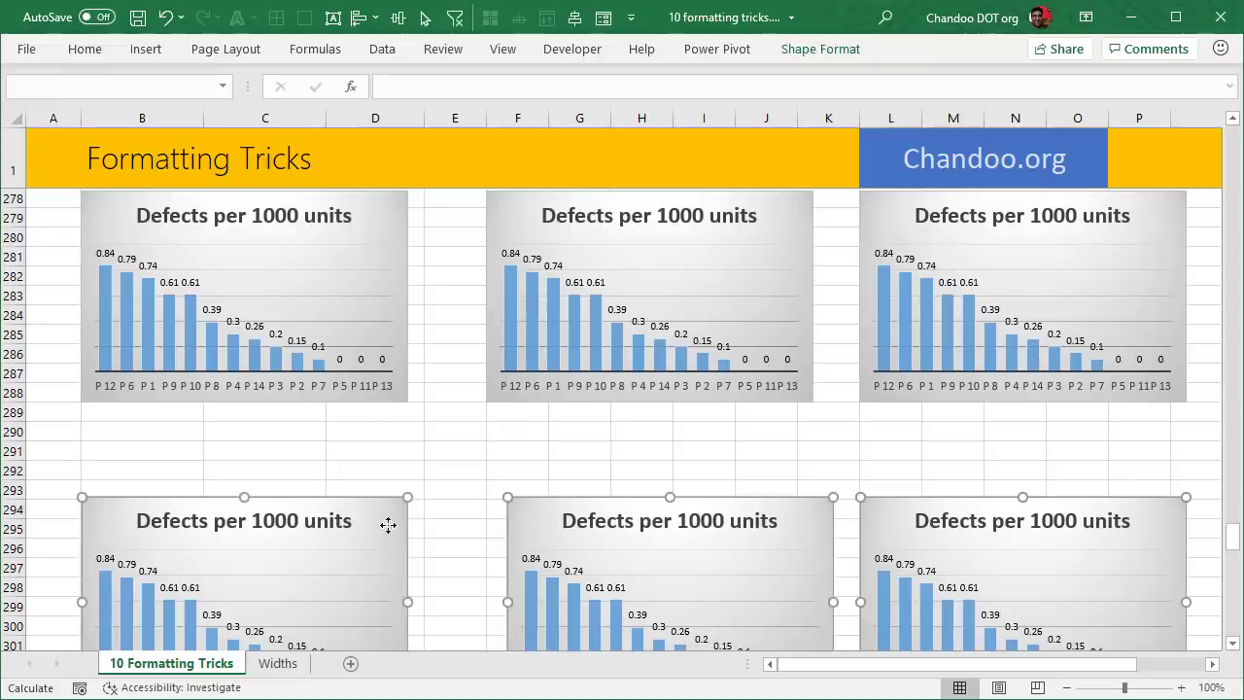
left_click(802, 49)
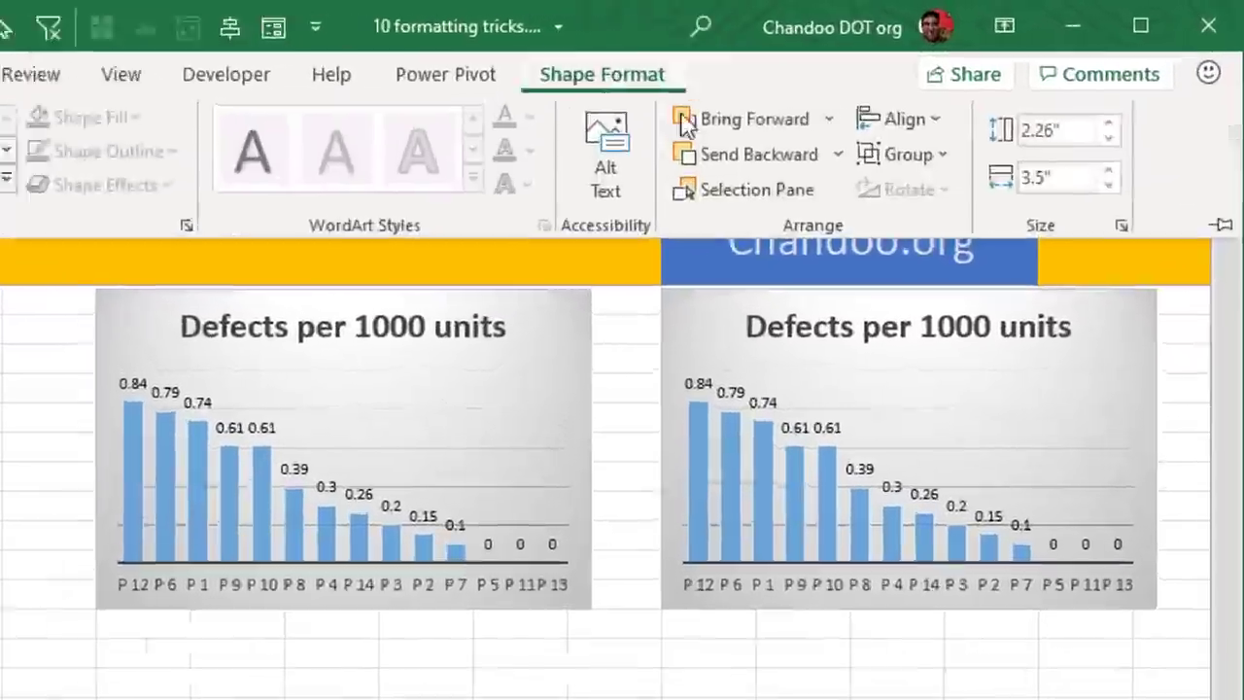
left_click(1026, 78)
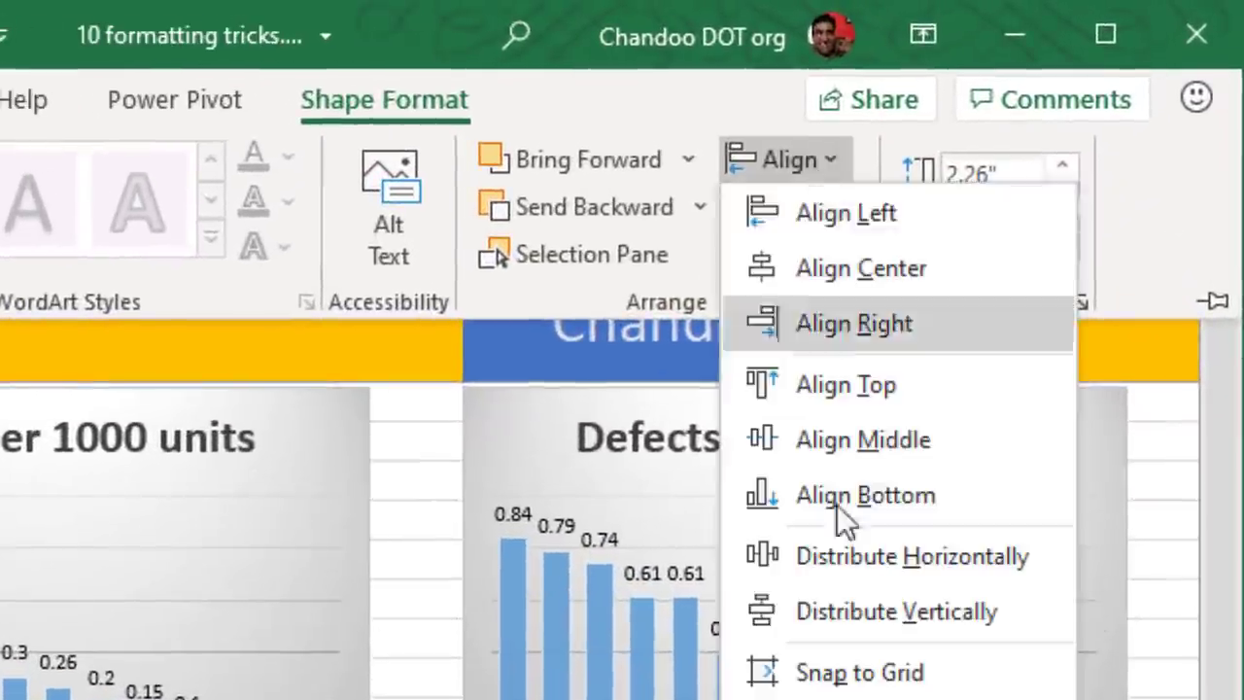
left_click(868, 559)
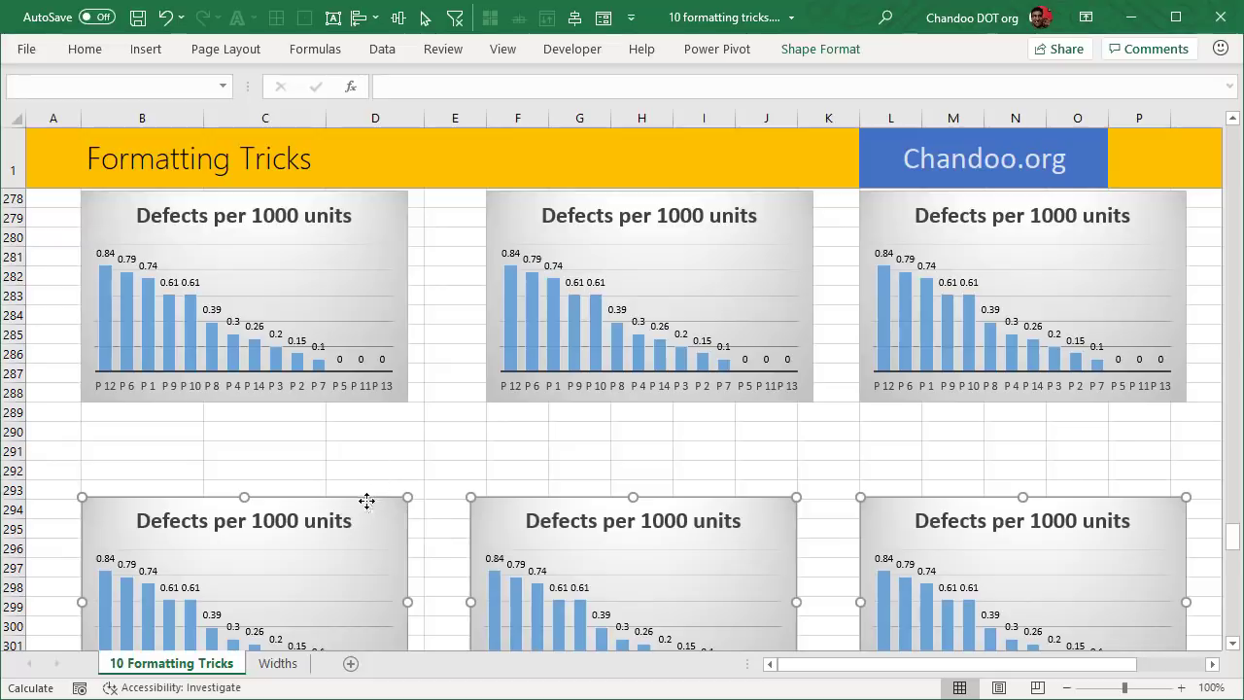
Step: Move the lower row of charts up so it starts at row 291, and deselect the charts
left_click_drag(367, 501, 370, 453)
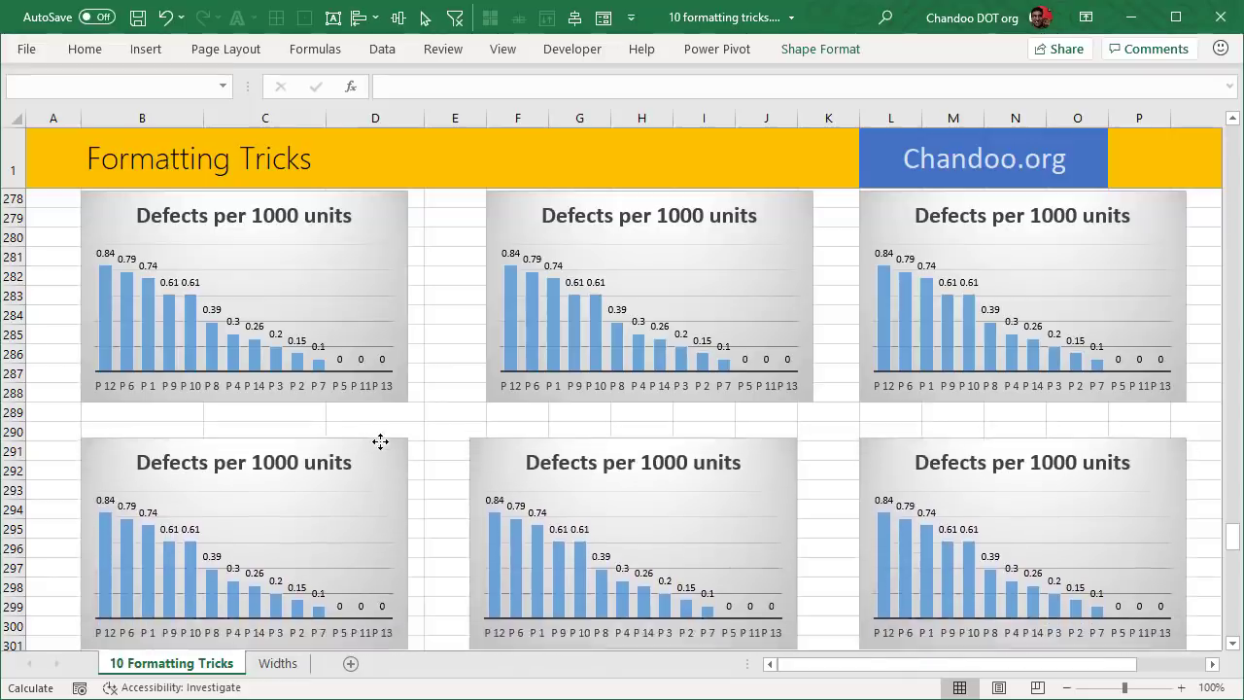
mouse_move(379, 450)
left_mouse_down()
mouse_move(386, 466)
mouse_move(392, 430)
mouse_move(360, 439)
mouse_move(409, 478)
mouse_move(364, 497)
mouse_move(371, 444)
left_mouse_up()
left_click(512, 412)
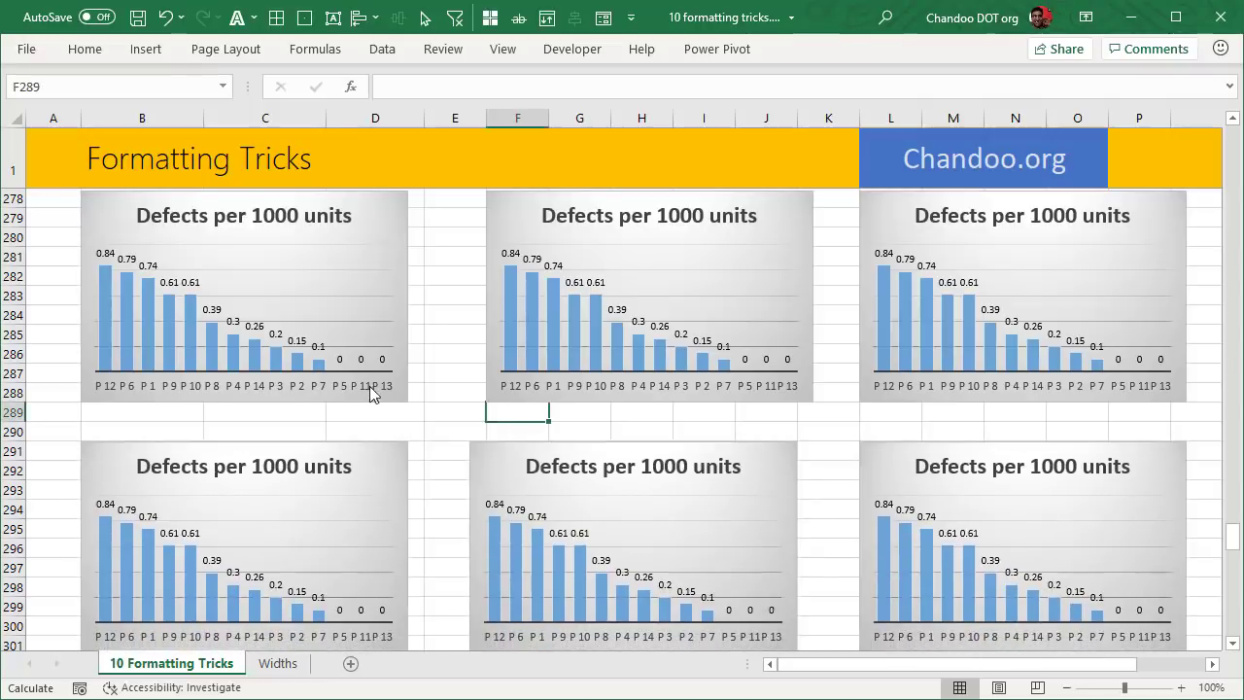
Step: Select the three charts in the upper row, distribute them horizontally and deselect them
left_click(379, 377)
left_click(573, 304, "ctrl")
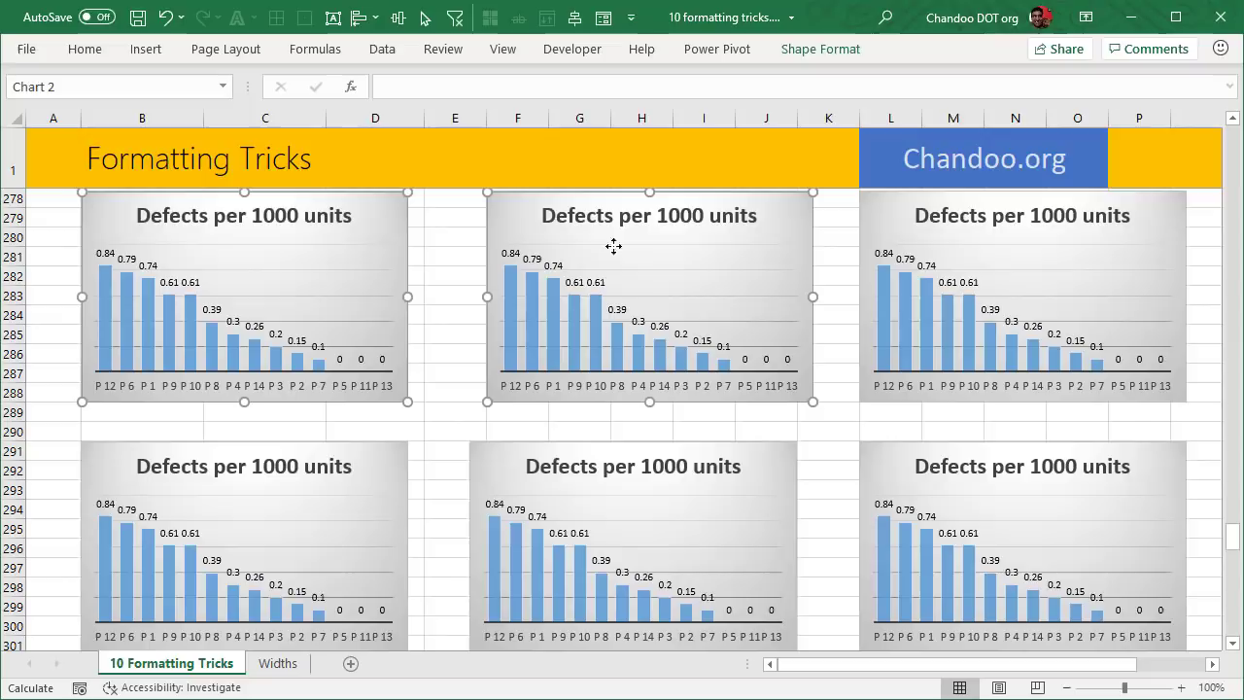
left_click(908, 236, "ctrl")
left_click(820, 49)
left_click(1018, 78)
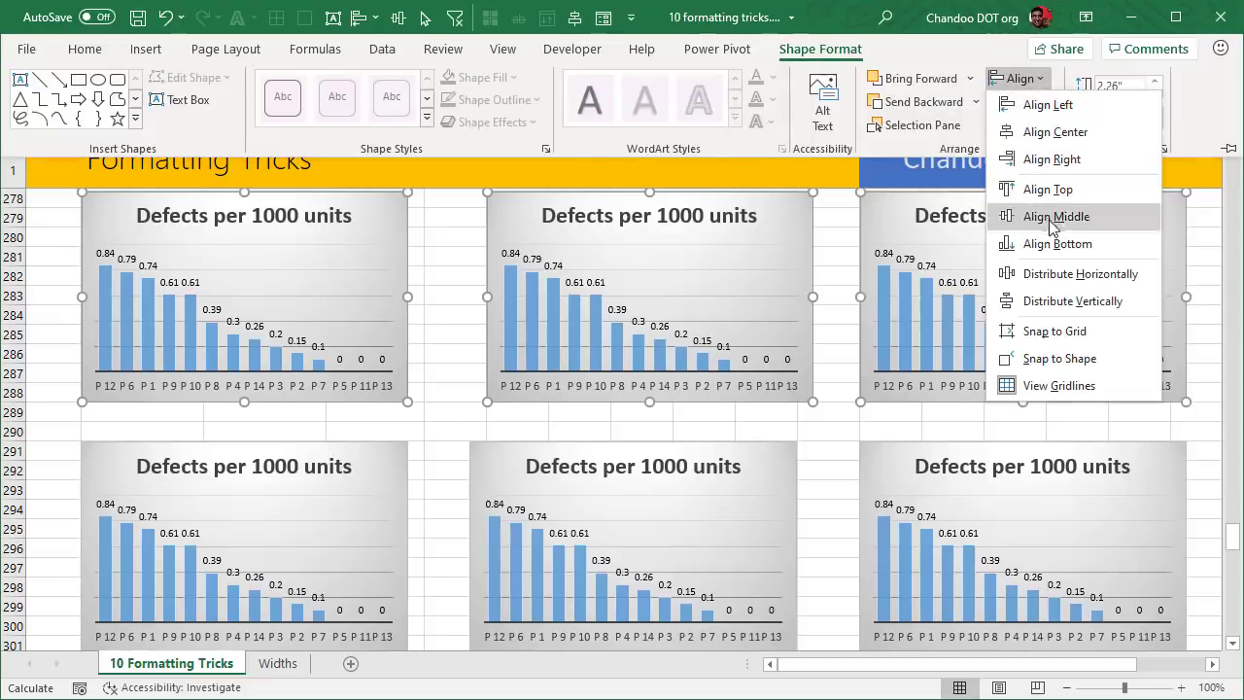
left_click(1063, 275)
left_click(838, 435)
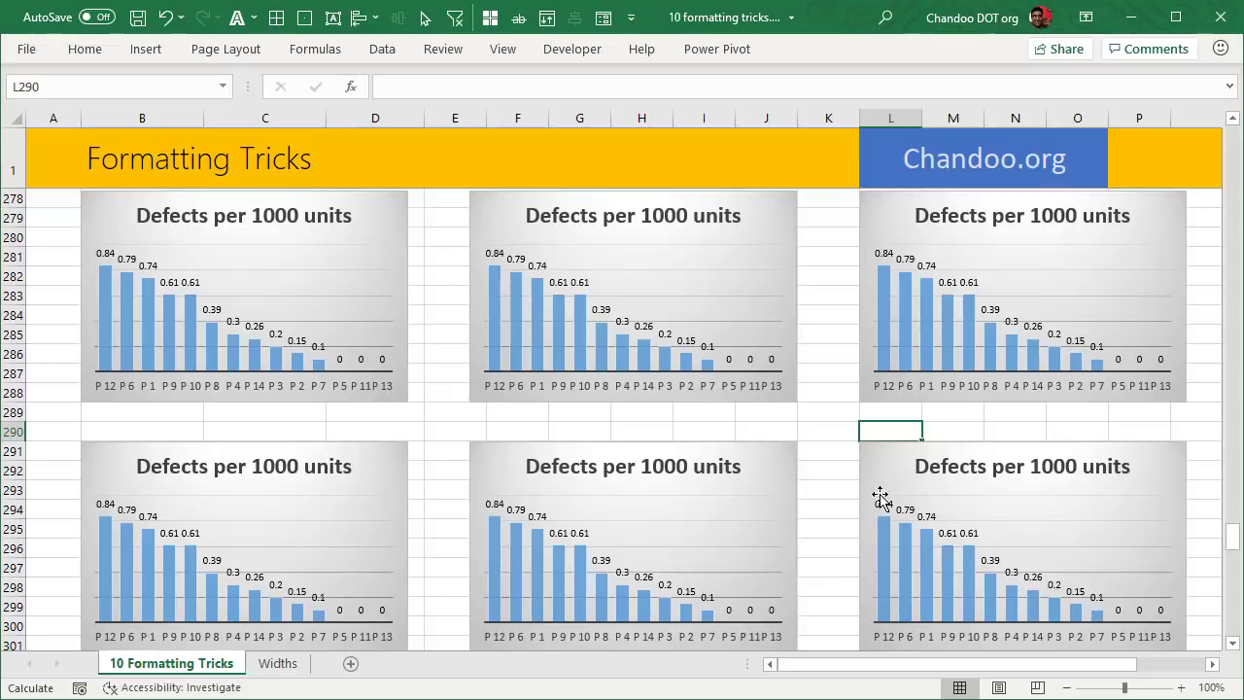
Step: Go to the Total Hours section and examine the formula behind the first total duration in D325
scroll(832, 494, "down", 6)
scroll(814, 504, "down", 8)
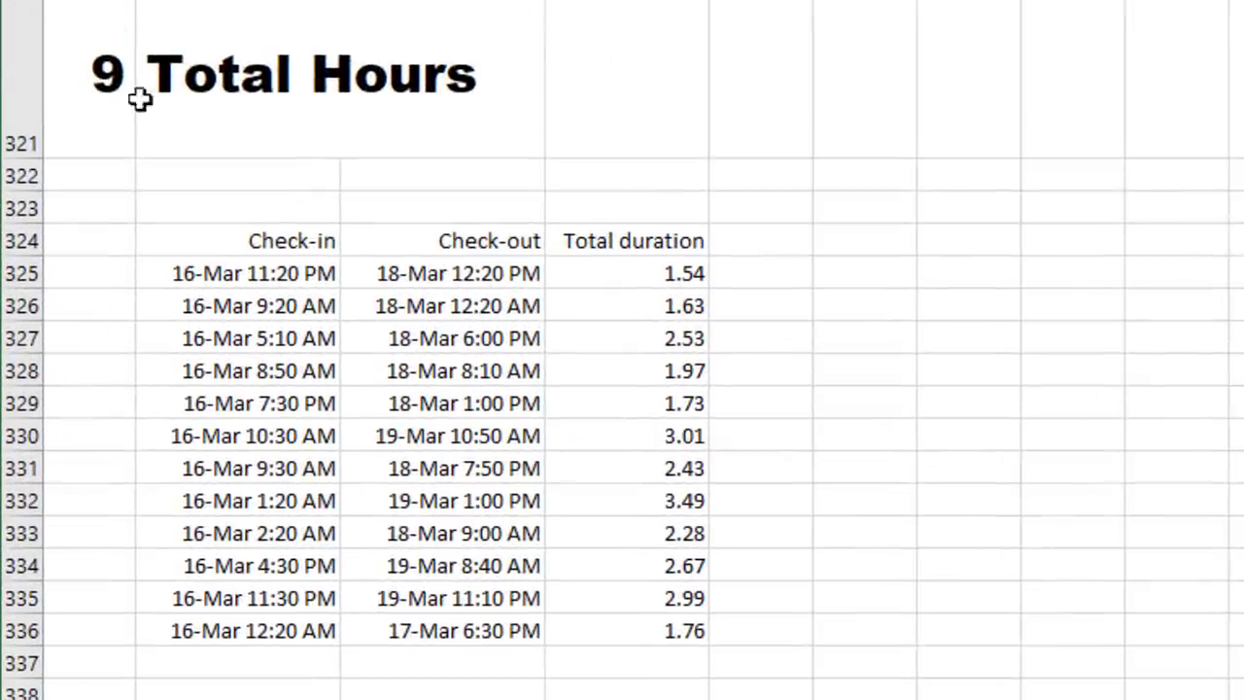
scroll(810, 330, "down", 2)
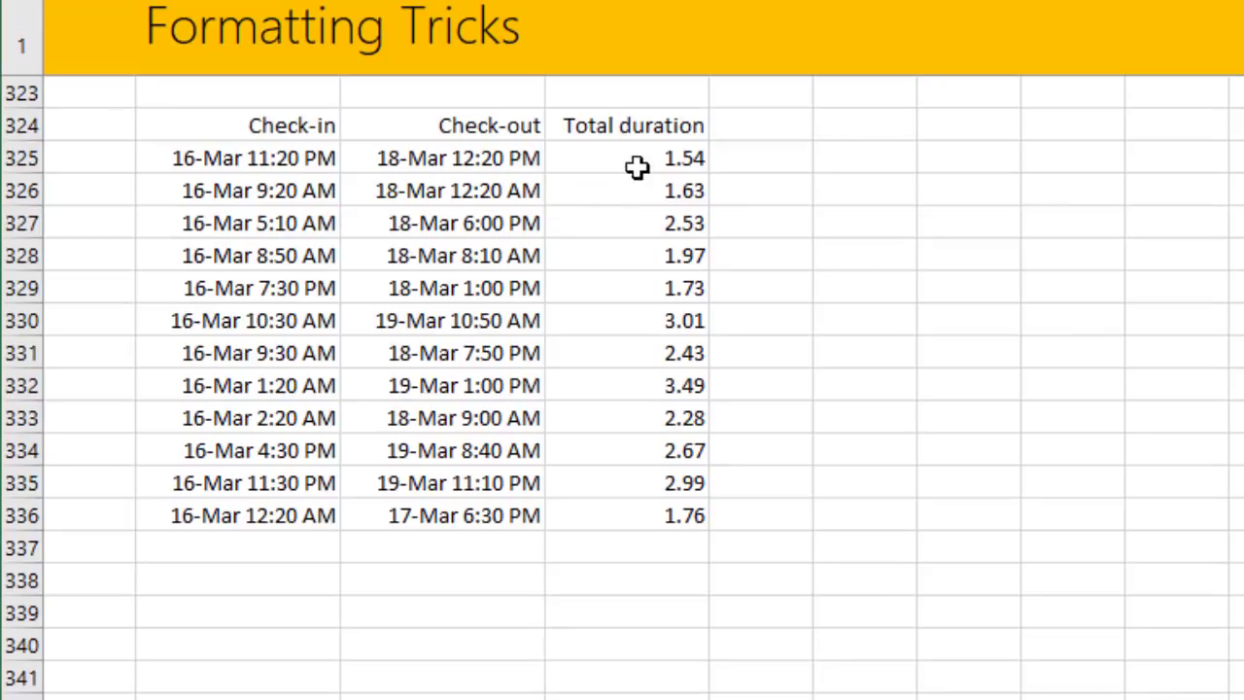
left_click(636, 136)
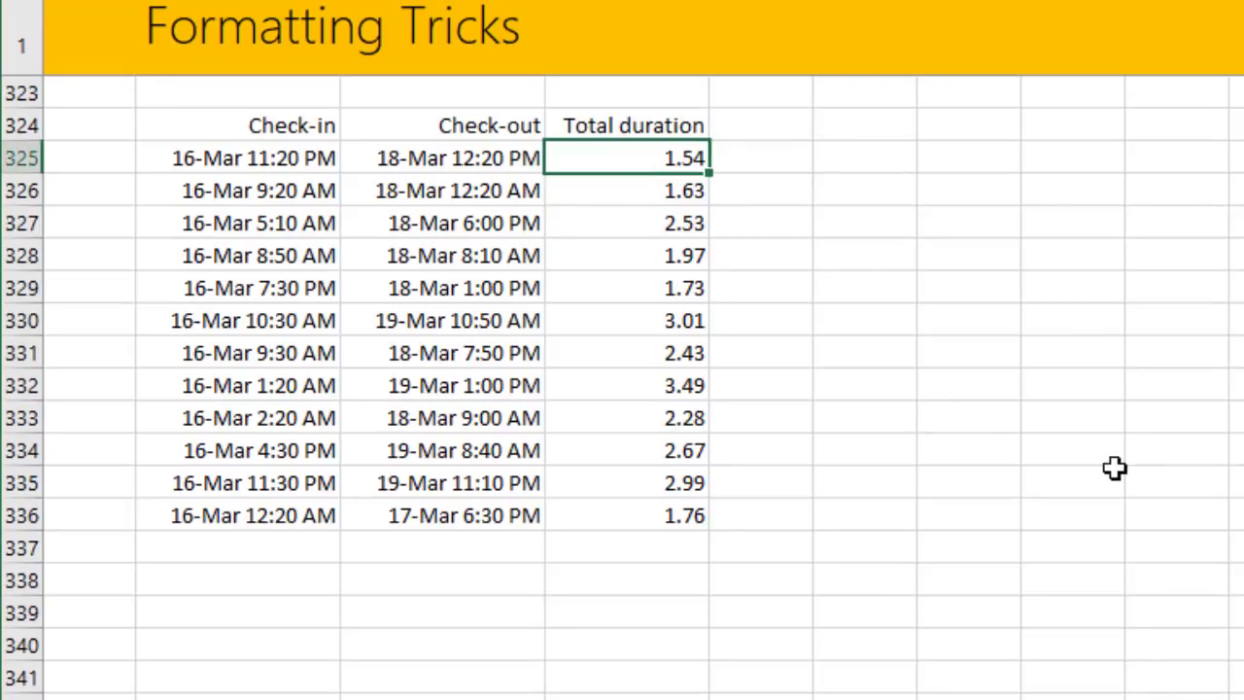
key("F2")
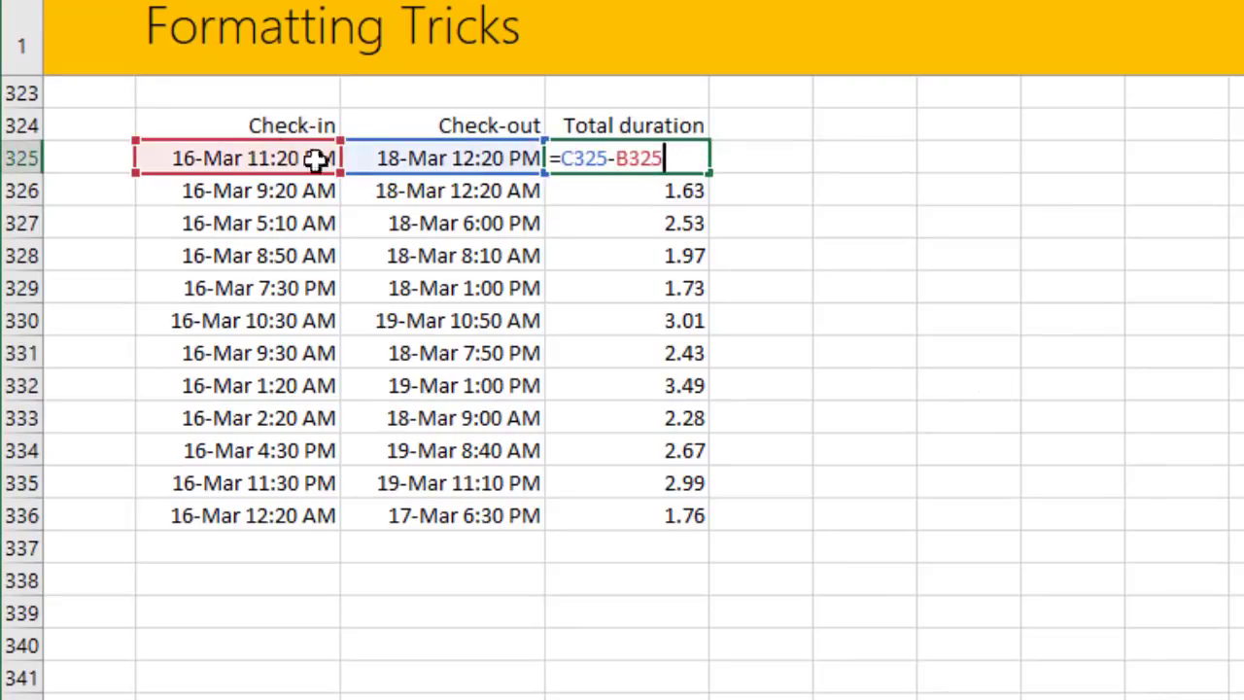
key("Escape")
left_click(495, 163)
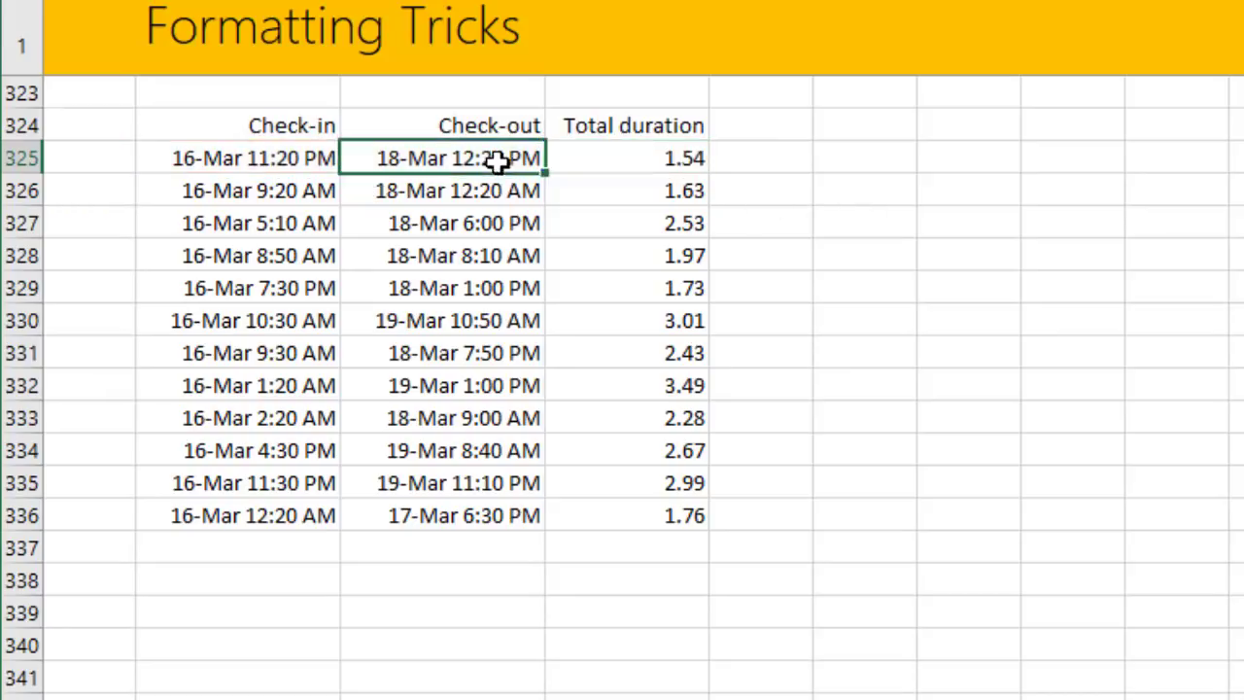
left_click(625, 158)
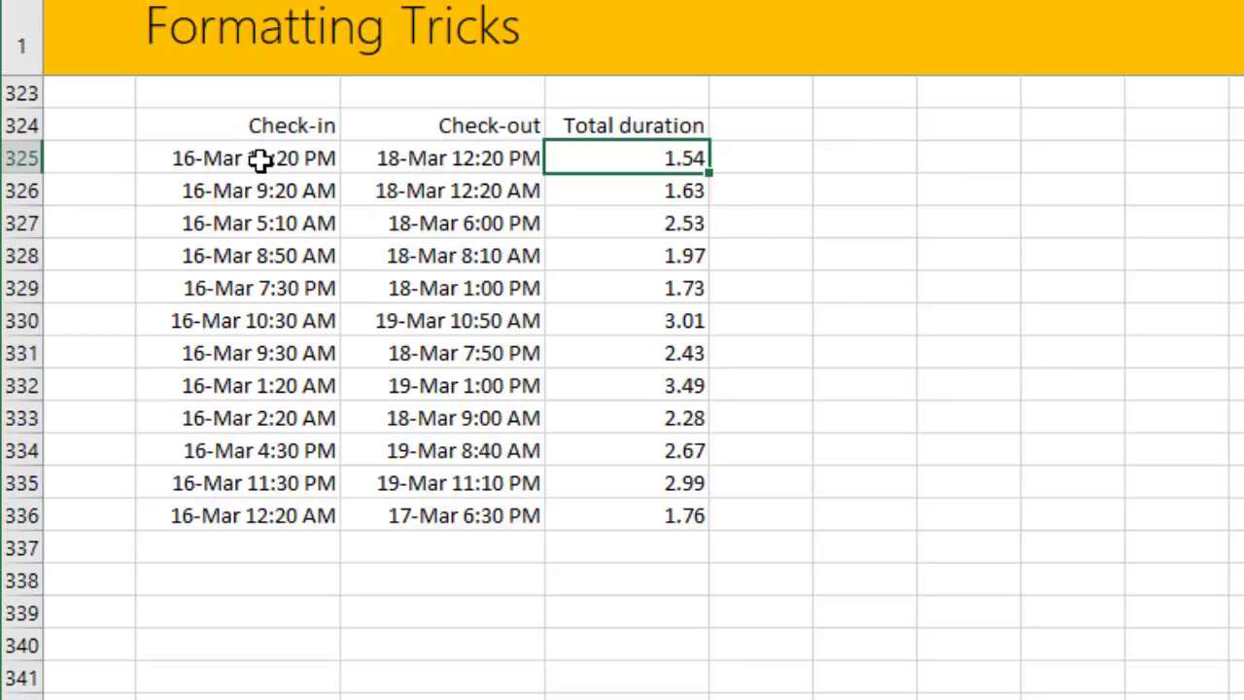
Step: Copy the check-in and check-out times in B325:C336 and paste them back over the same cells
left_click_drag(261, 161, 477, 516)
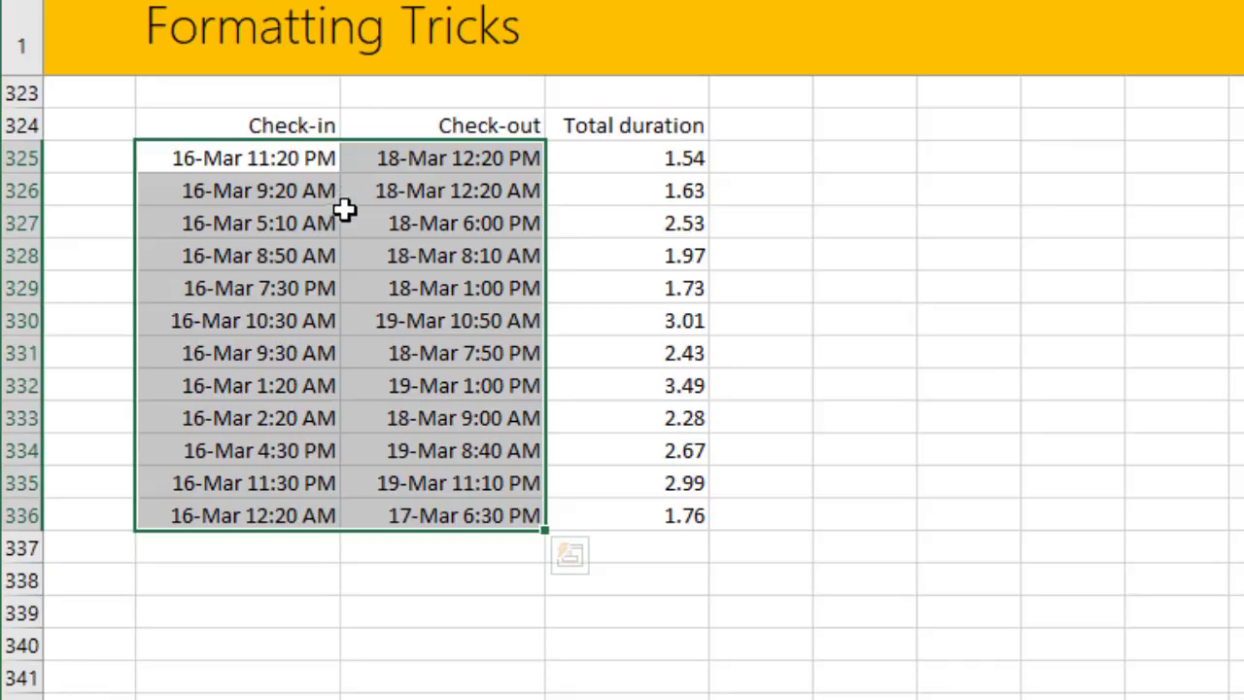
key("ctrl+c")
right_click(244, 167)
left_click(379, 338)
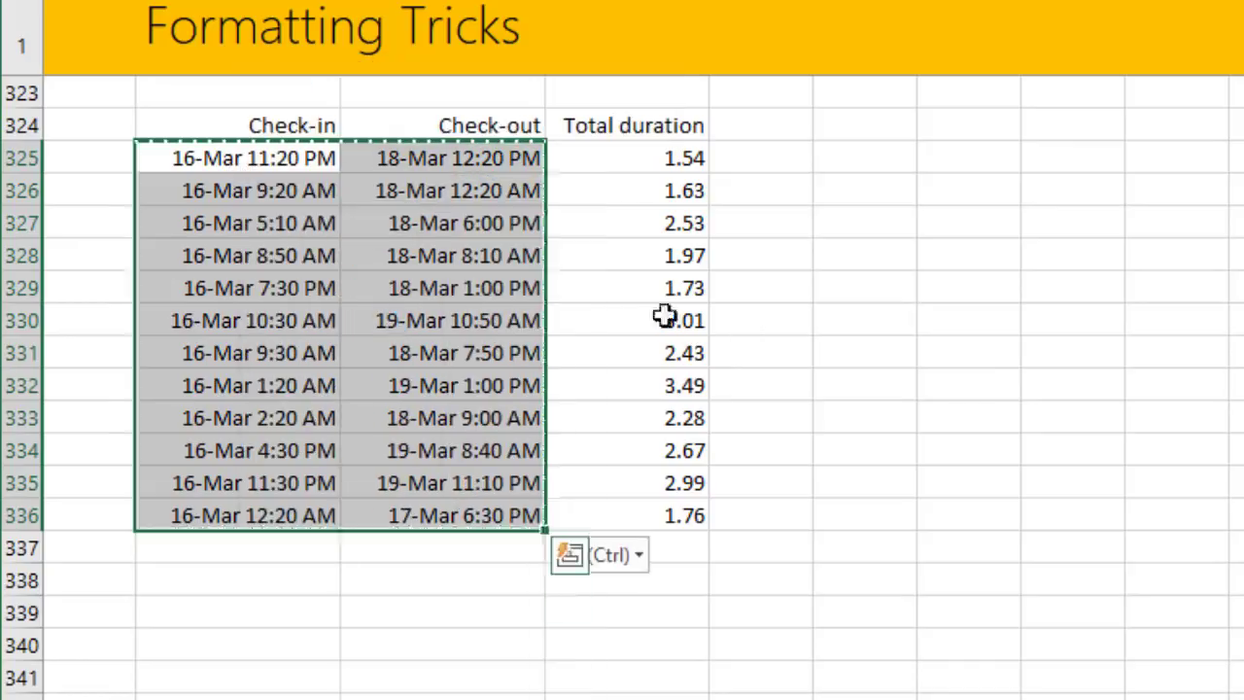
left_click(669, 163)
key("Escape")
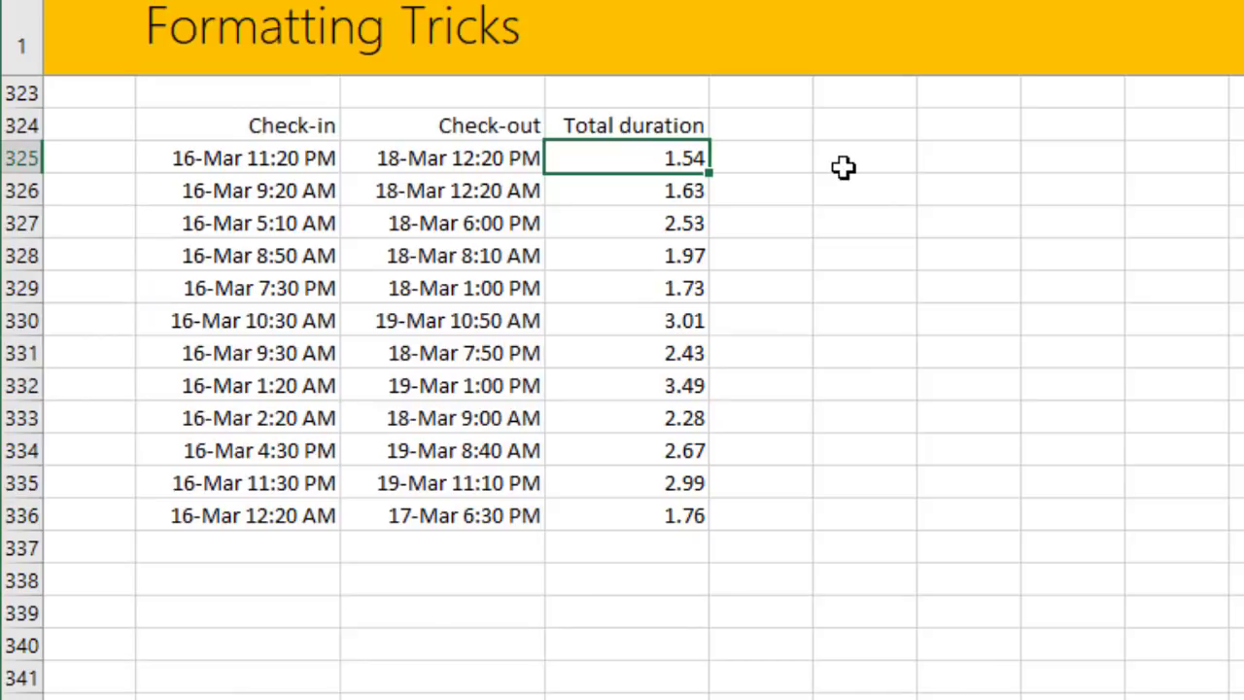
Step: Apply the custom number format [h]:mm to the total durations in D325:D336
left_click(666, 517, "shift")
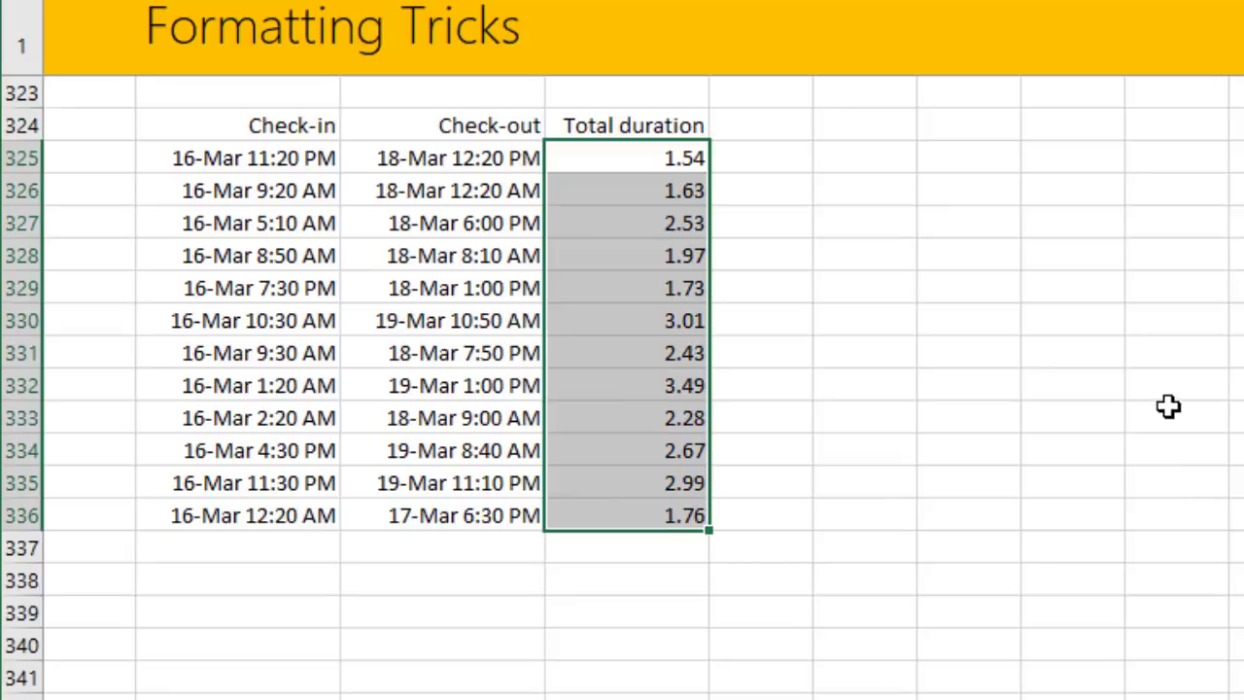
key("ctrl+1")
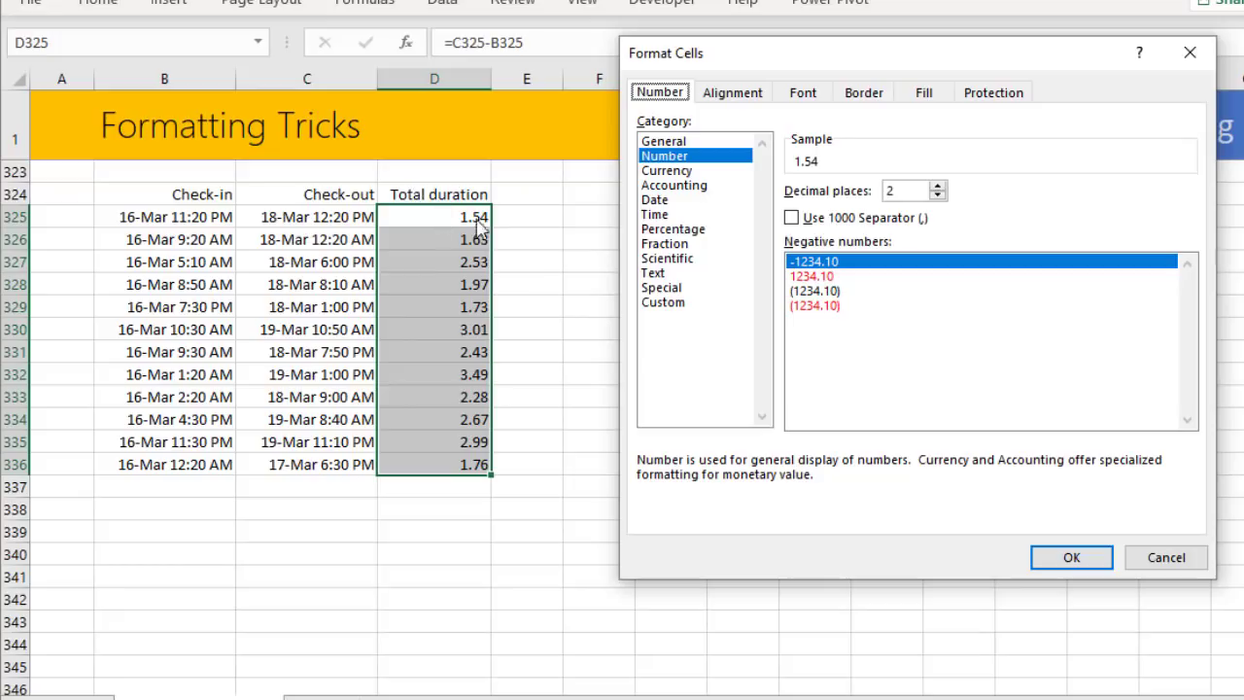
left_click(669, 303)
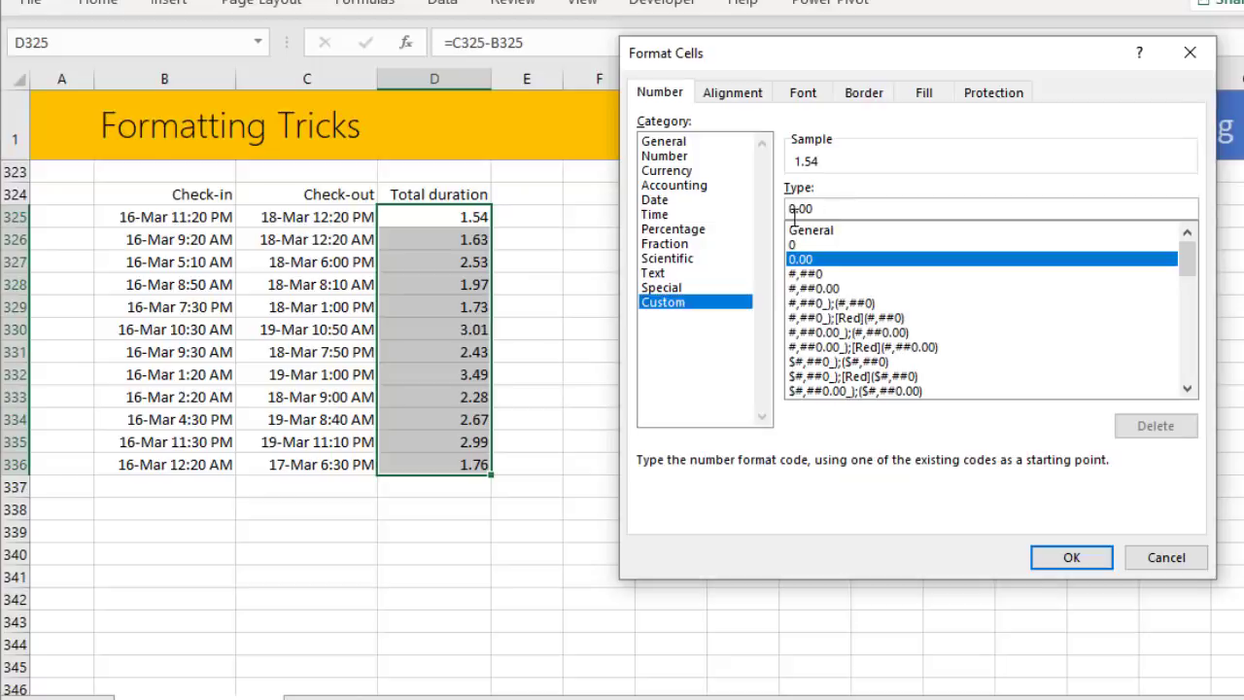
left_click_drag(836, 211, 783, 209)
type("[h")
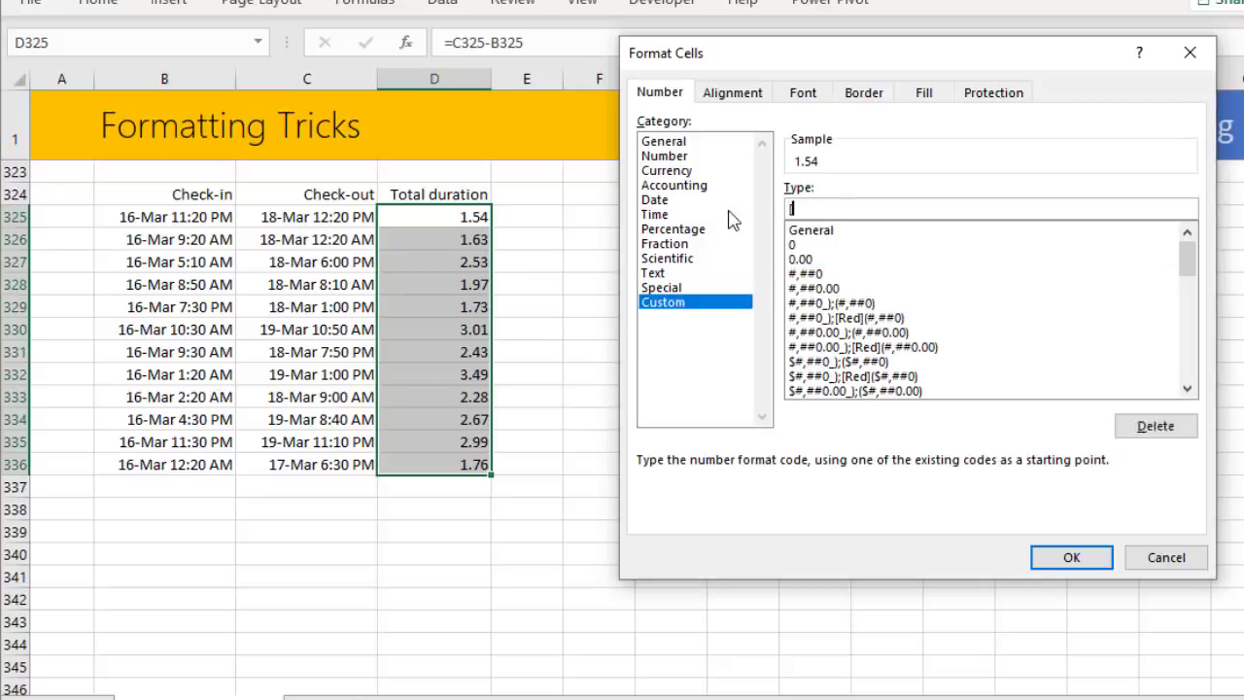
type("]:")
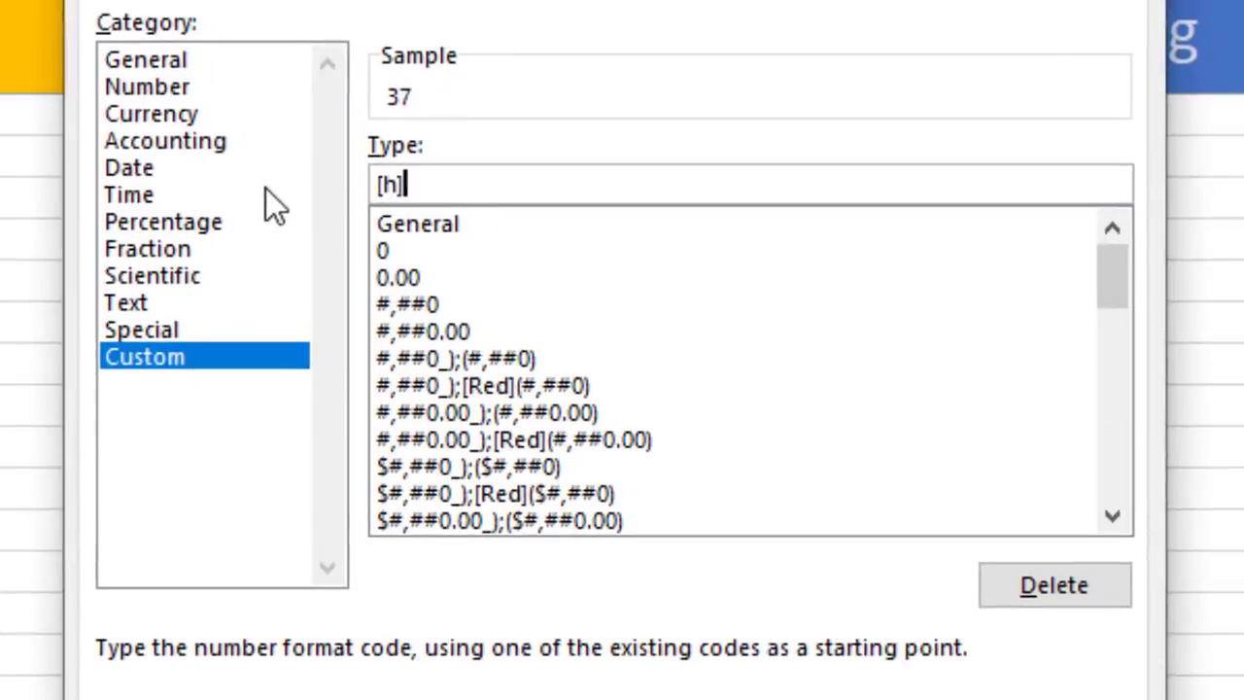
type("mm")
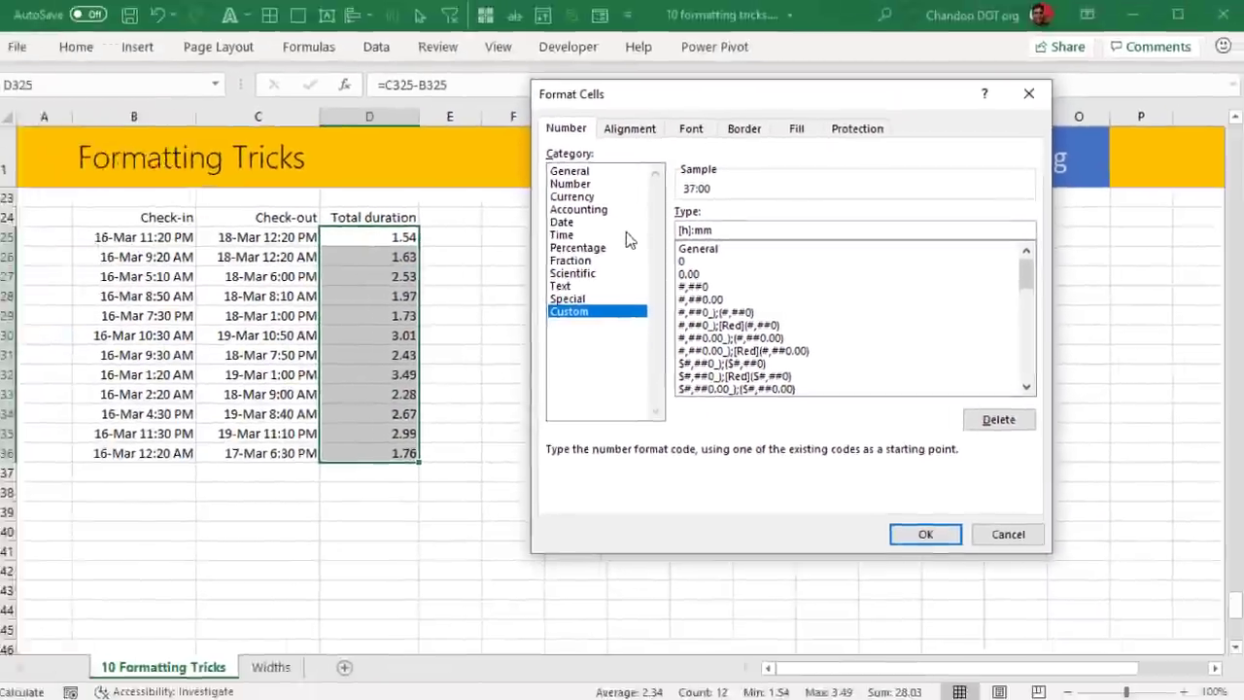
key("Return")
left_click(614, 359)
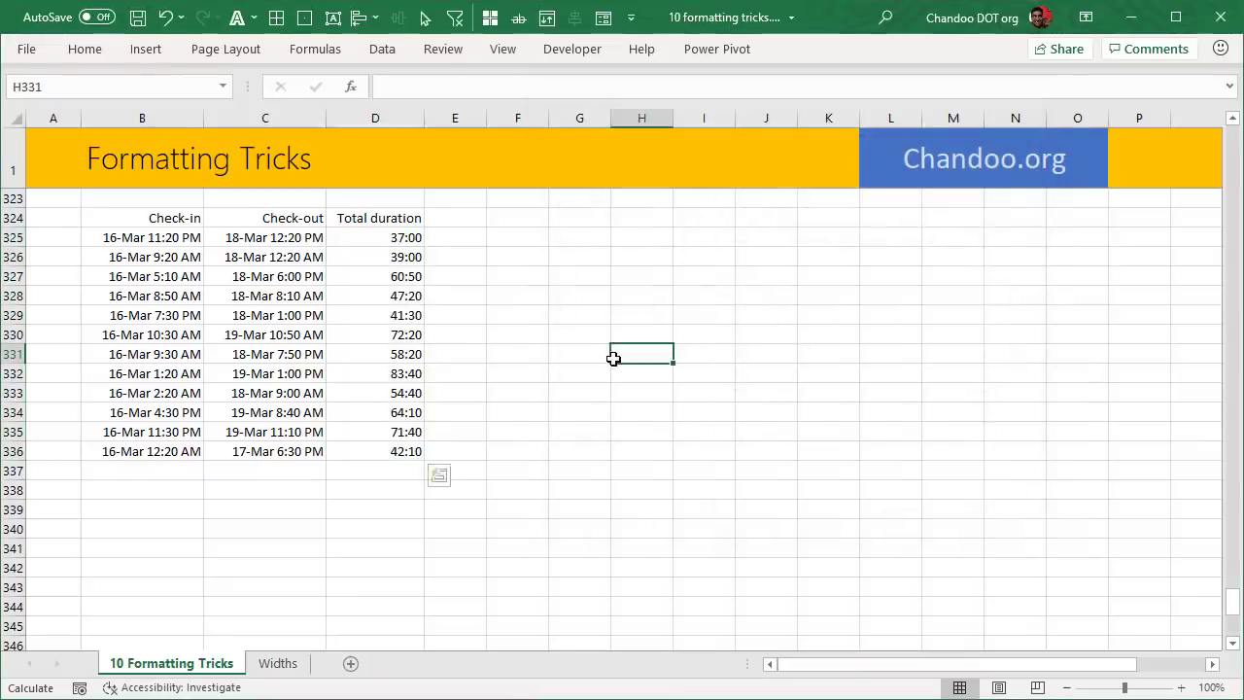
Step: Review the formatted total durations, particularly D325, and go to the Very long numbers section
left_click(406, 237)
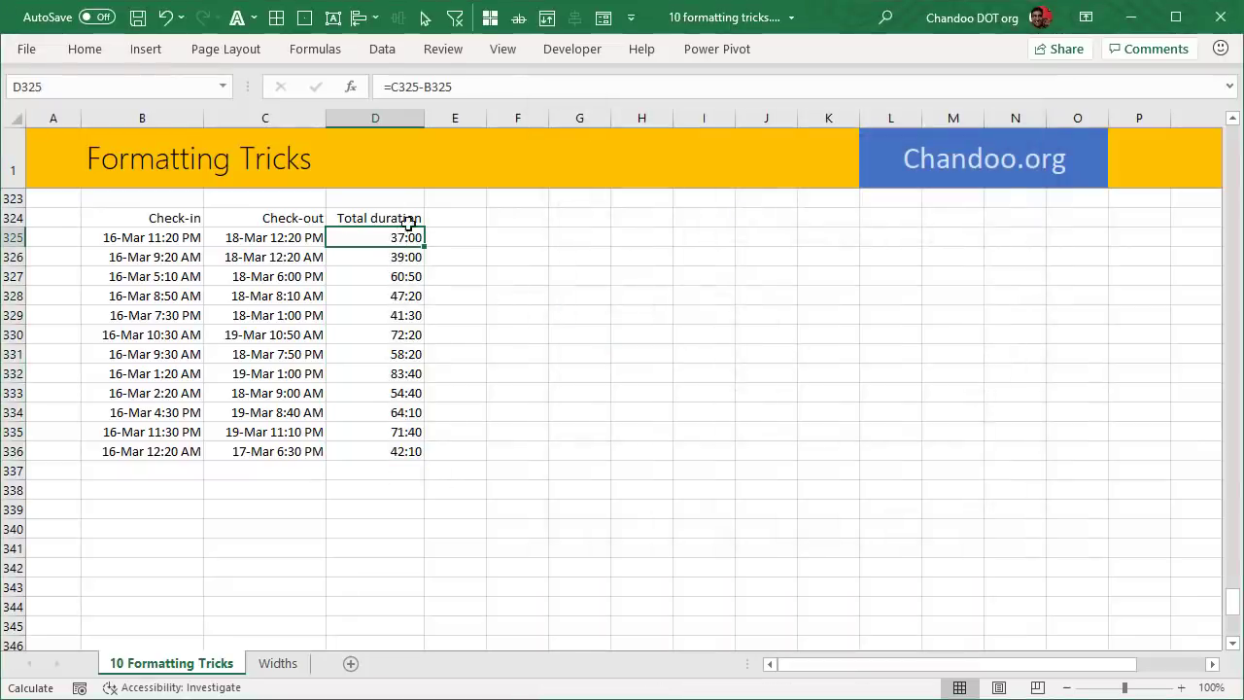
scroll(438, 331, "up", 2)
scroll(477, 389, "down", 2)
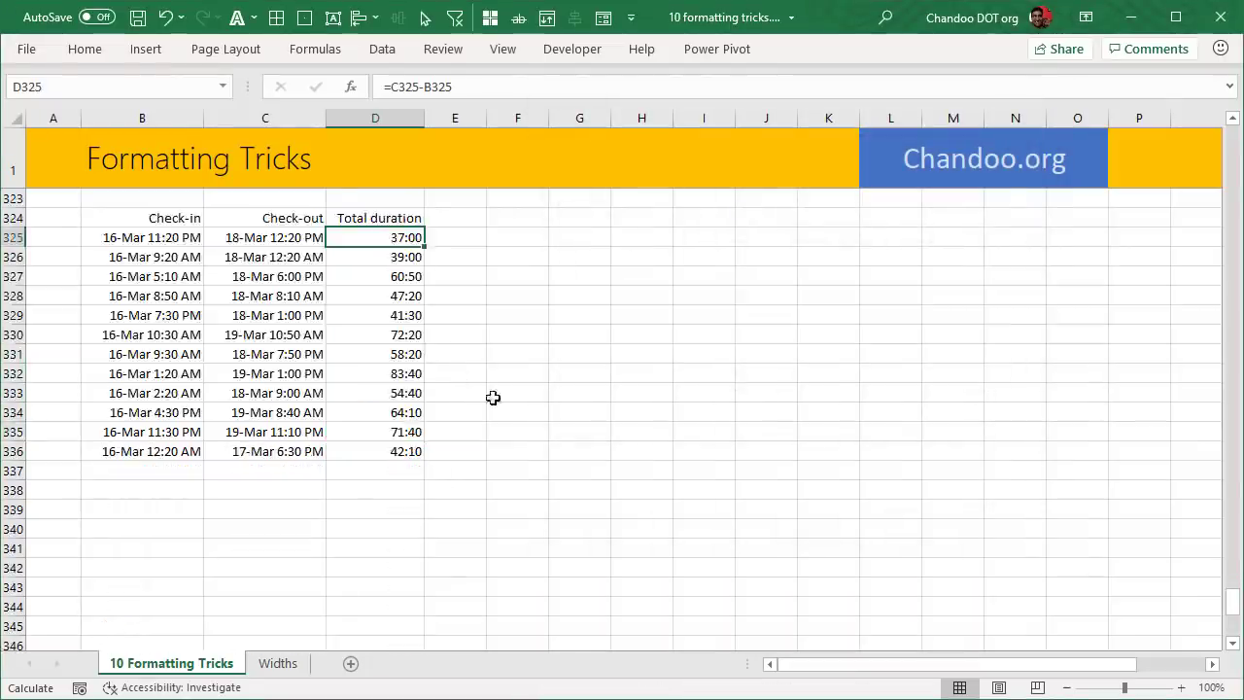
left_click(558, 234)
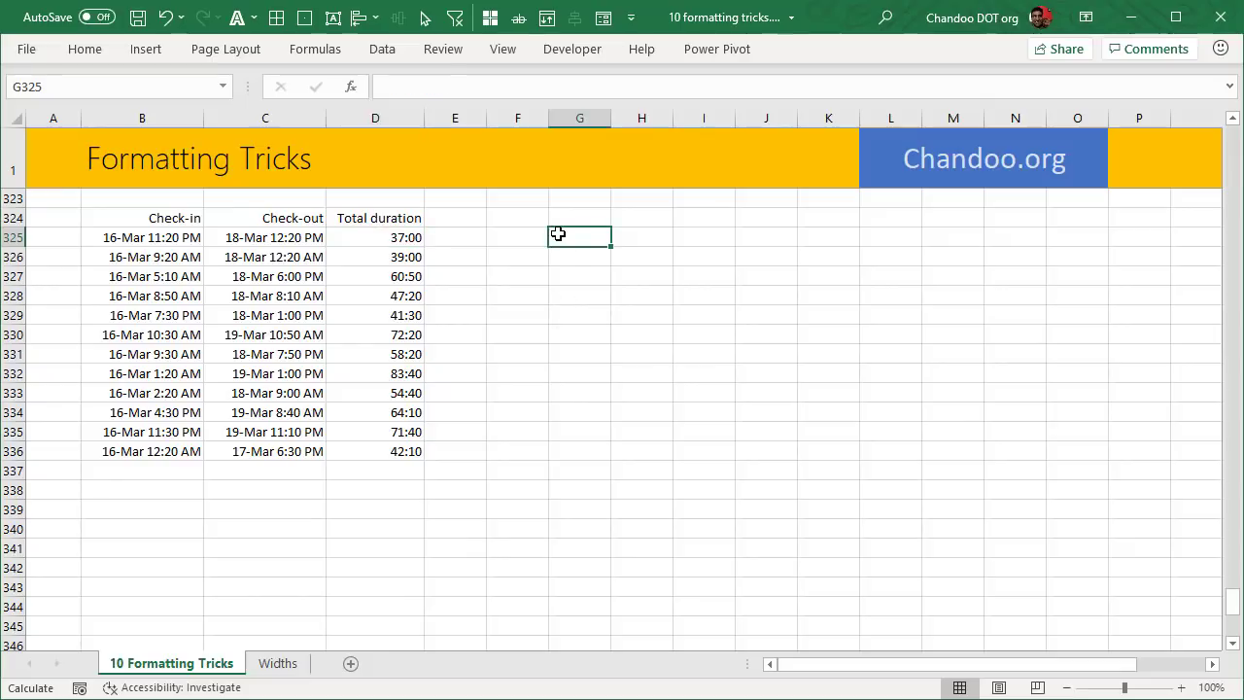
left_click(401, 226)
left_click(405, 242)
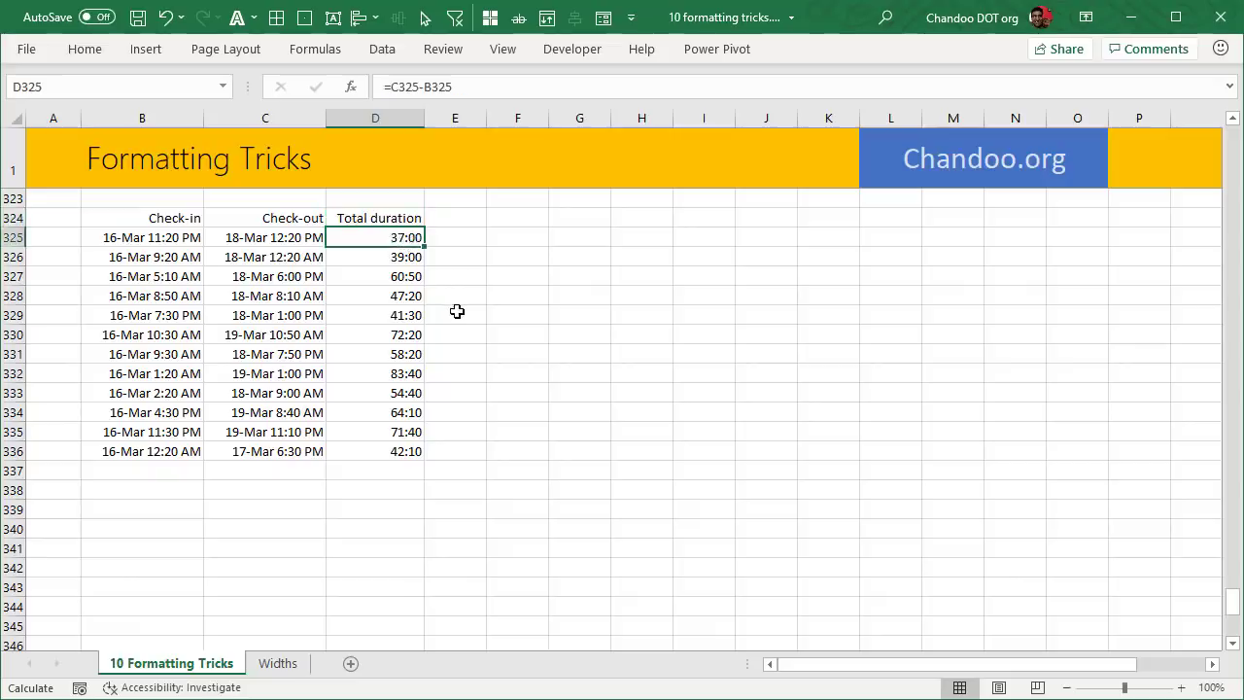
scroll(458, 318, "up", 2)
scroll(438, 340, "down", 2)
scroll(355, 383, "down", 10)
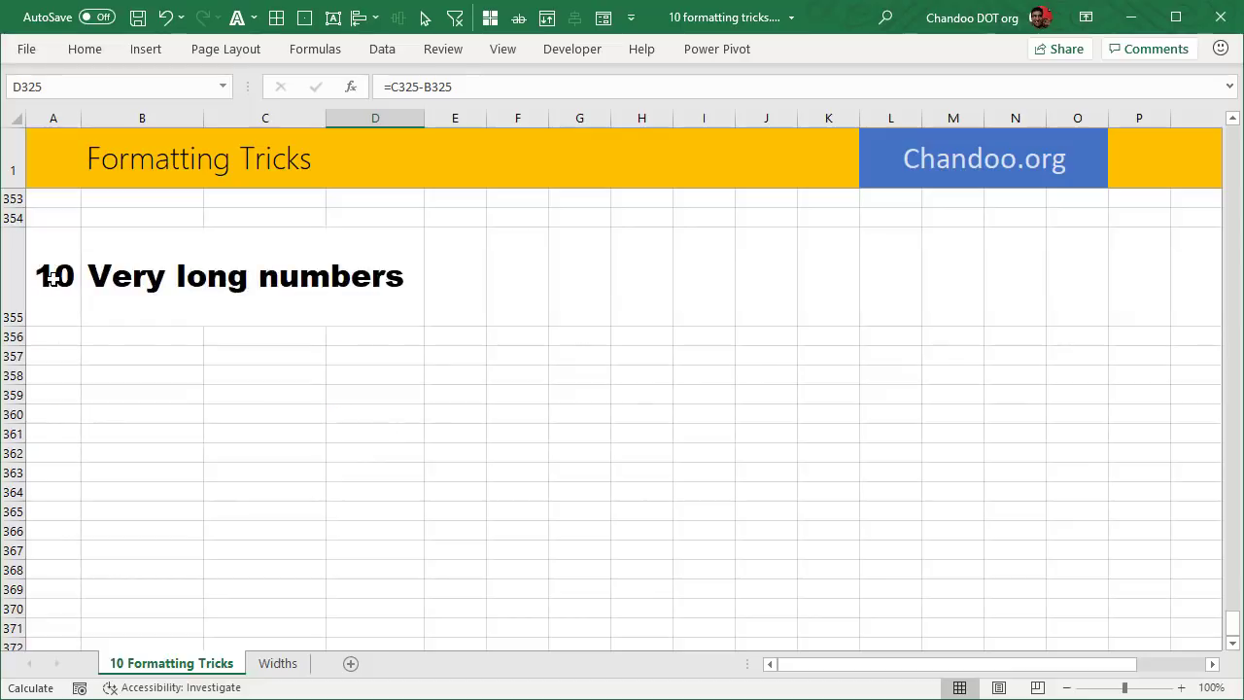
left_click(170, 371)
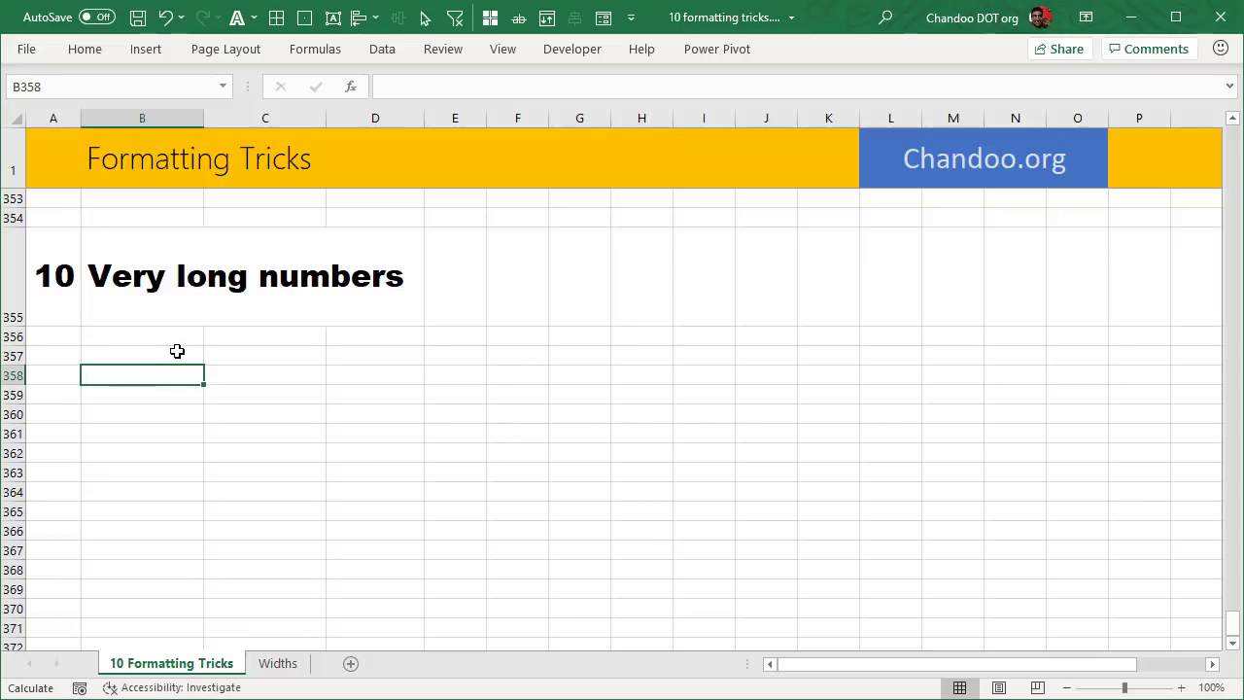
scroll(220, 383, "down", 2)
scroll(220, 383, "up", 2)
type("1234")
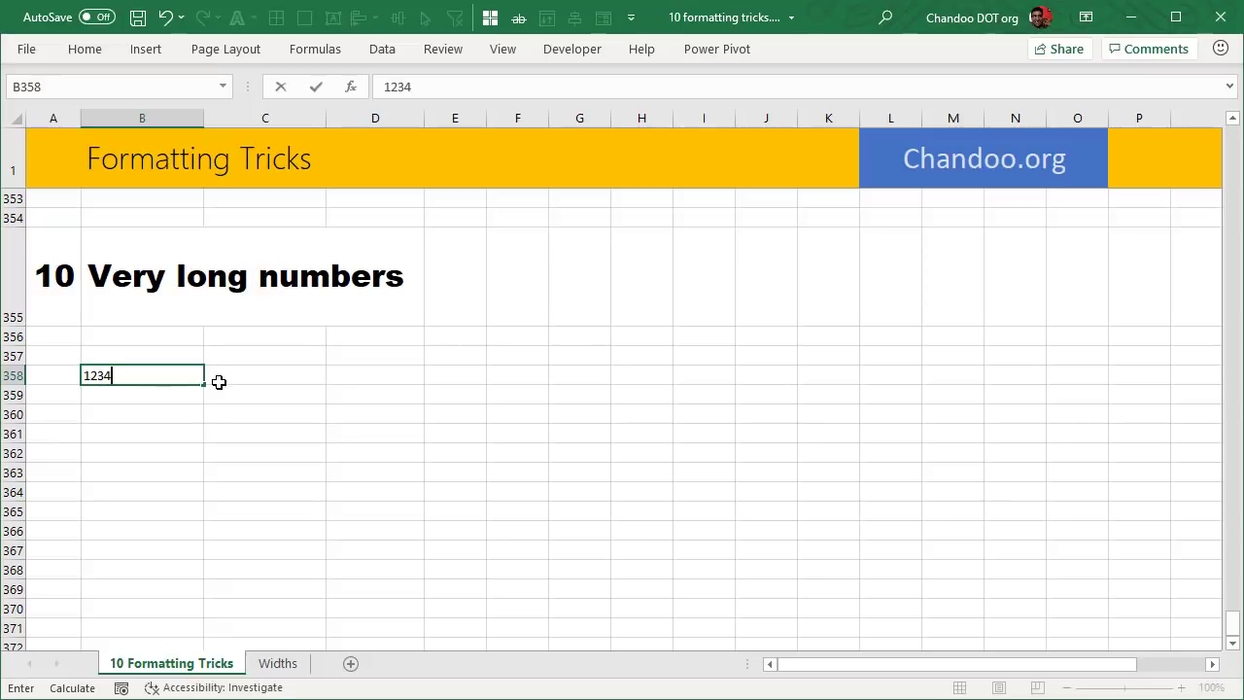
type("123412345678")
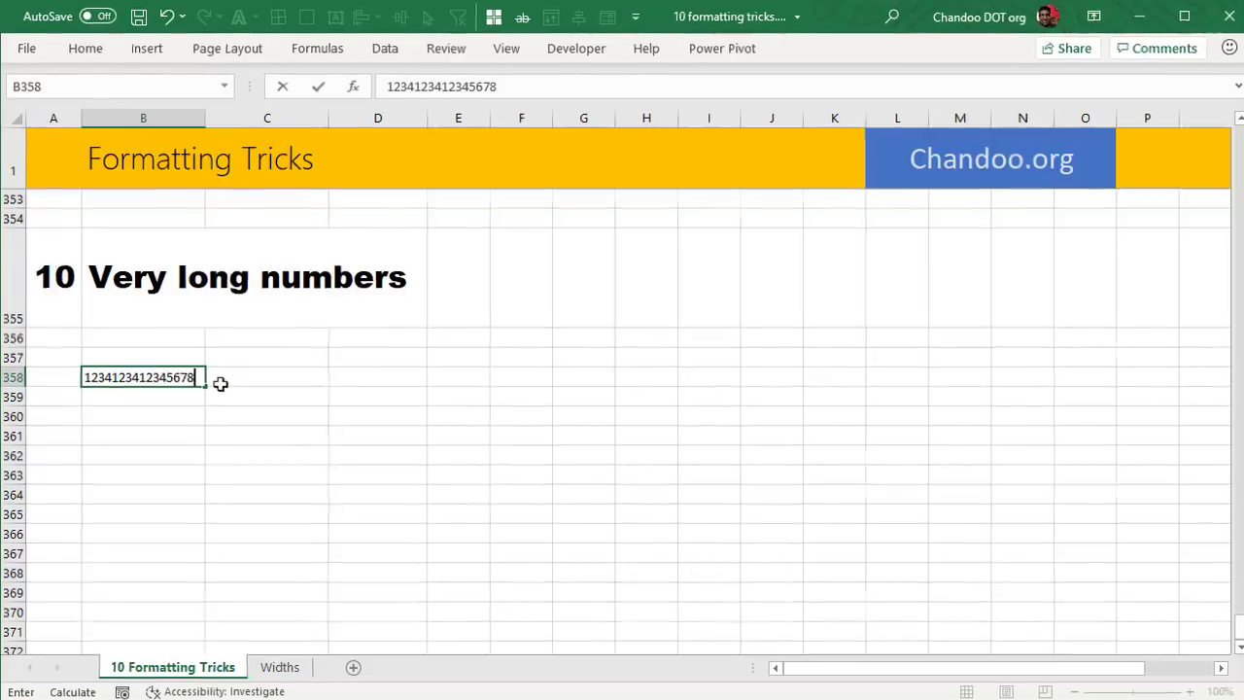
key("Return")
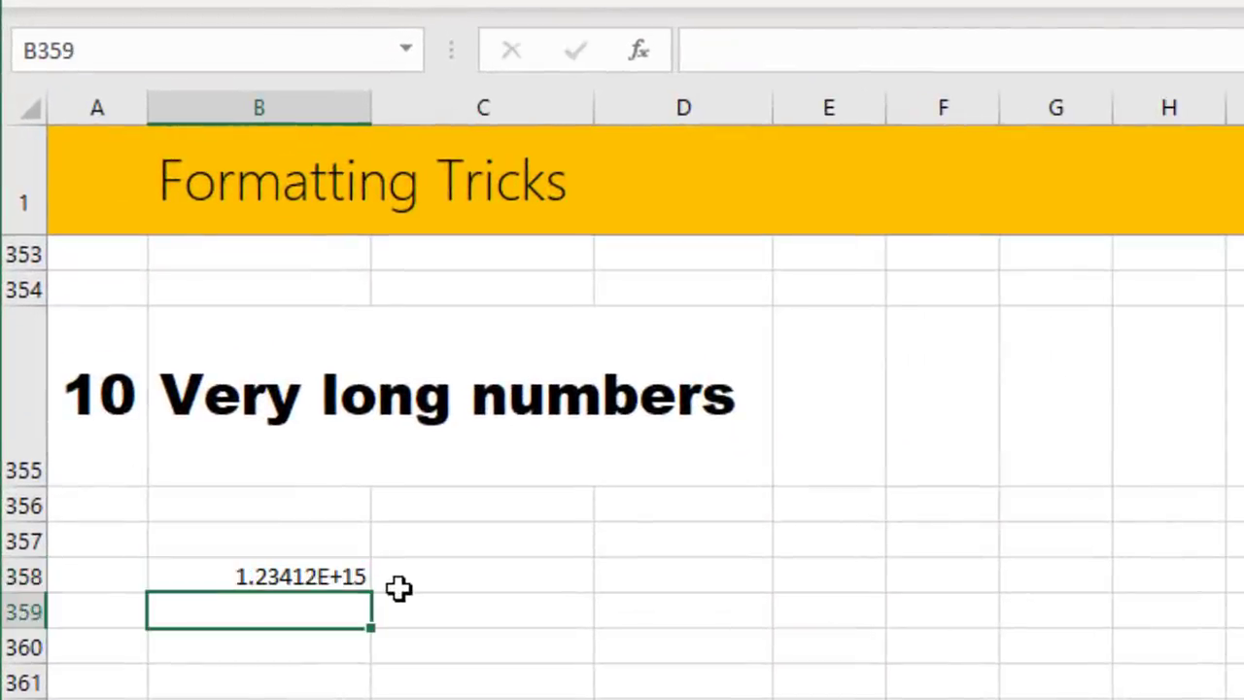
Step: Check the last digit of the value stored in B358, then clear the cell
left_click(344, 574)
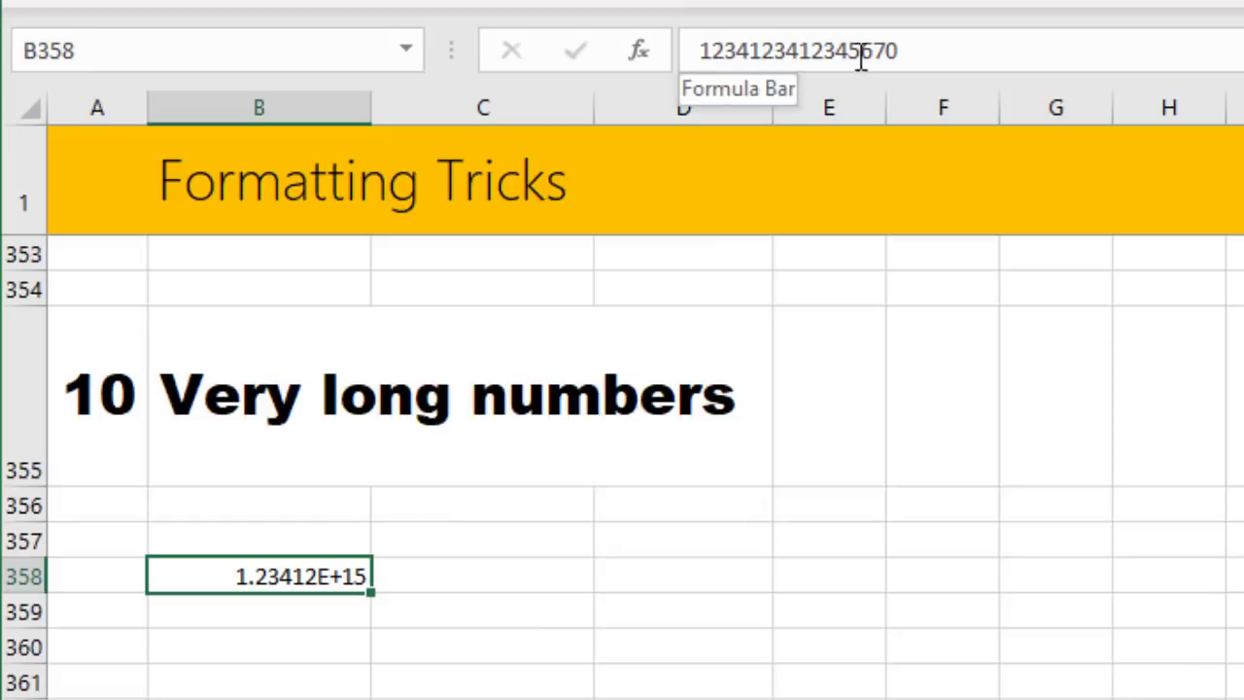
left_click(899, 50)
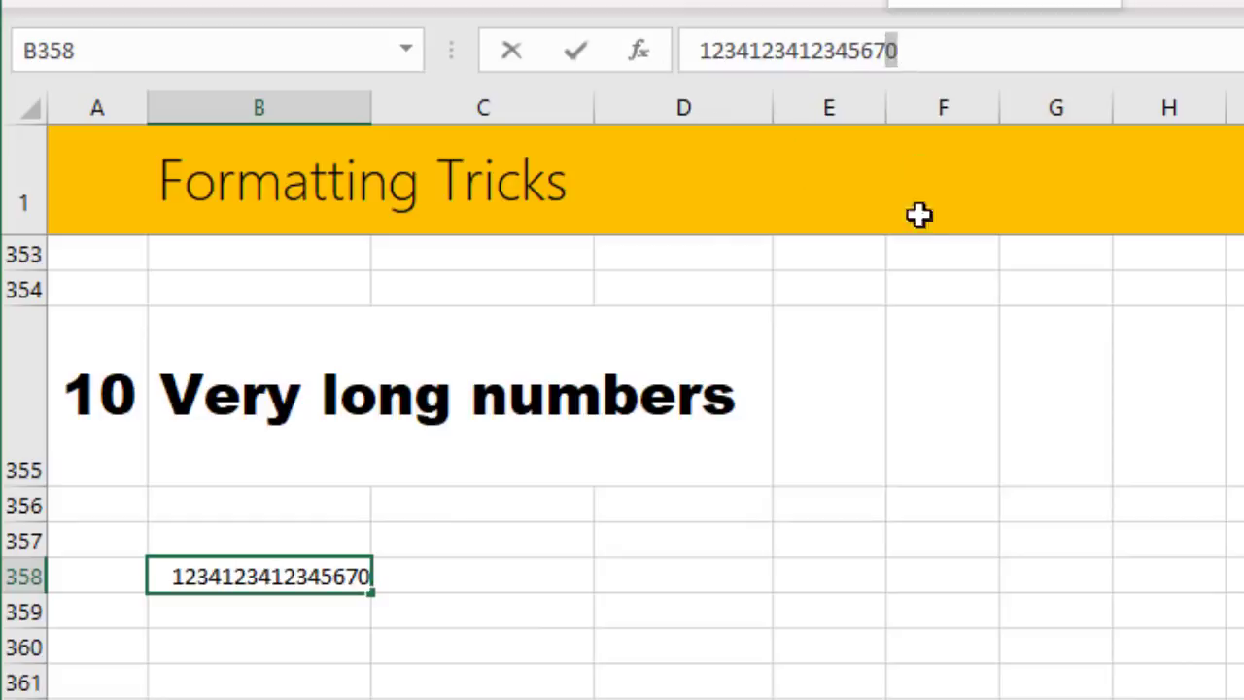
key("Escape")
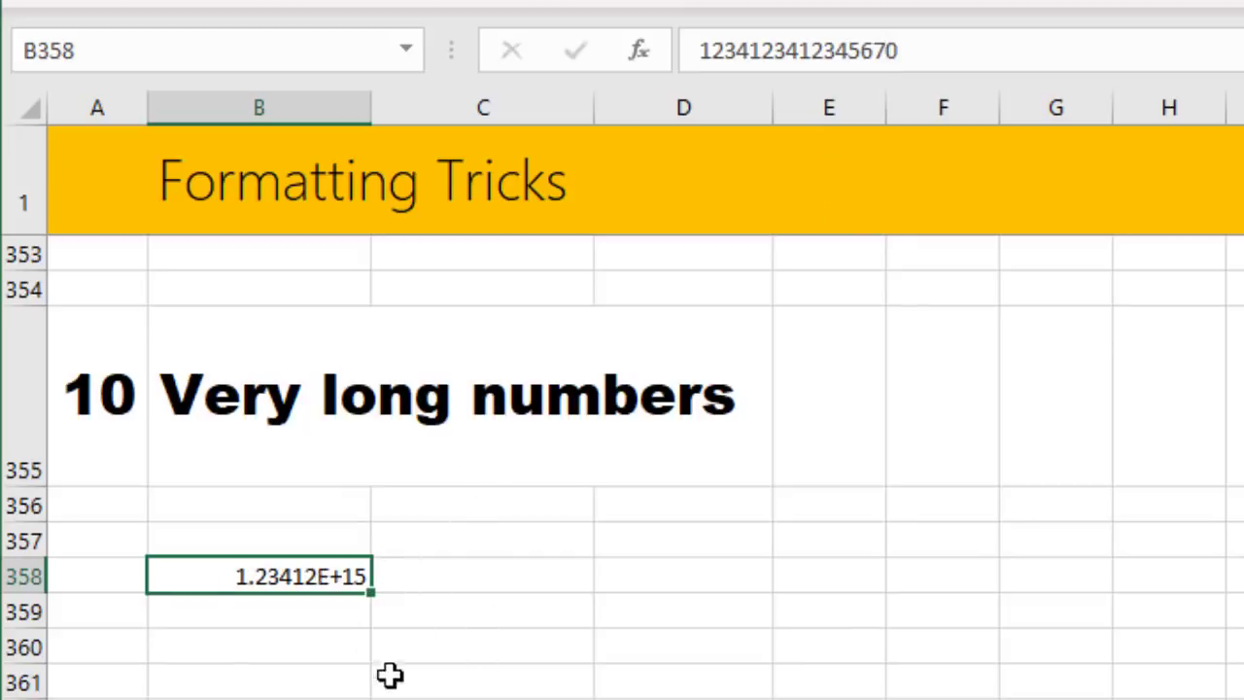
key("Delete")
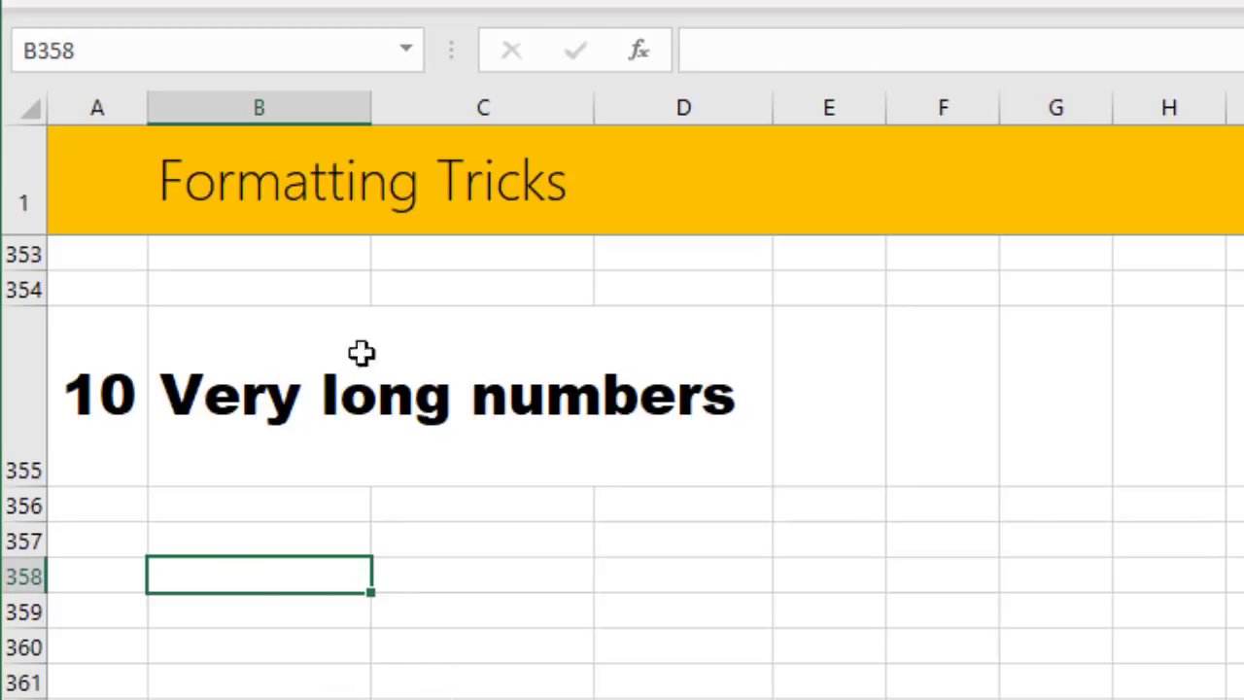
Step: Apply the Text number format to the empty cells B358:B368
left_click(316, 613)
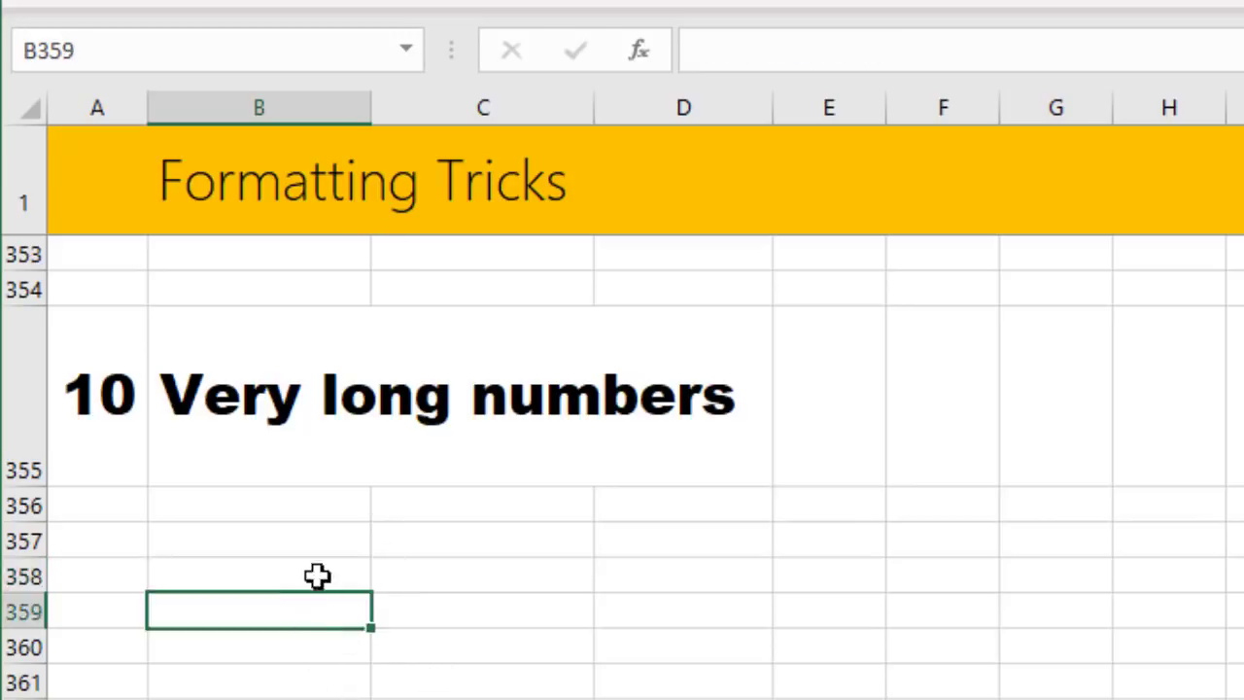
left_click_drag(320, 575, 311, 699)
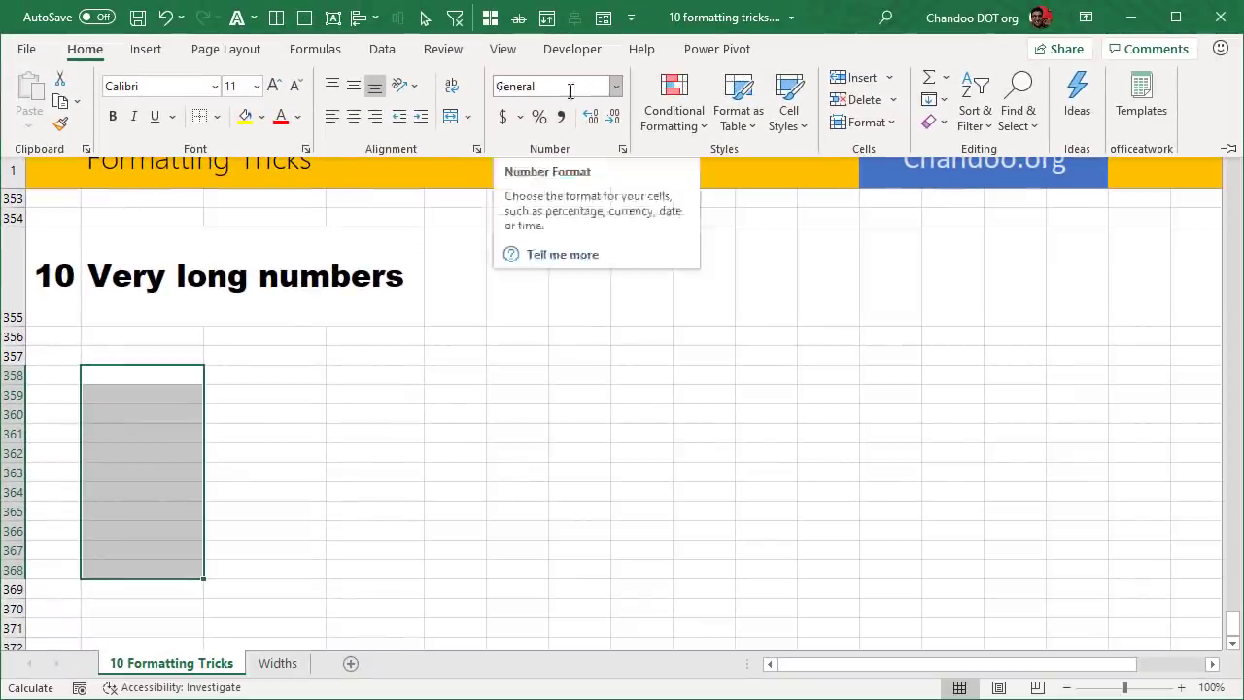
left_click(616, 86)
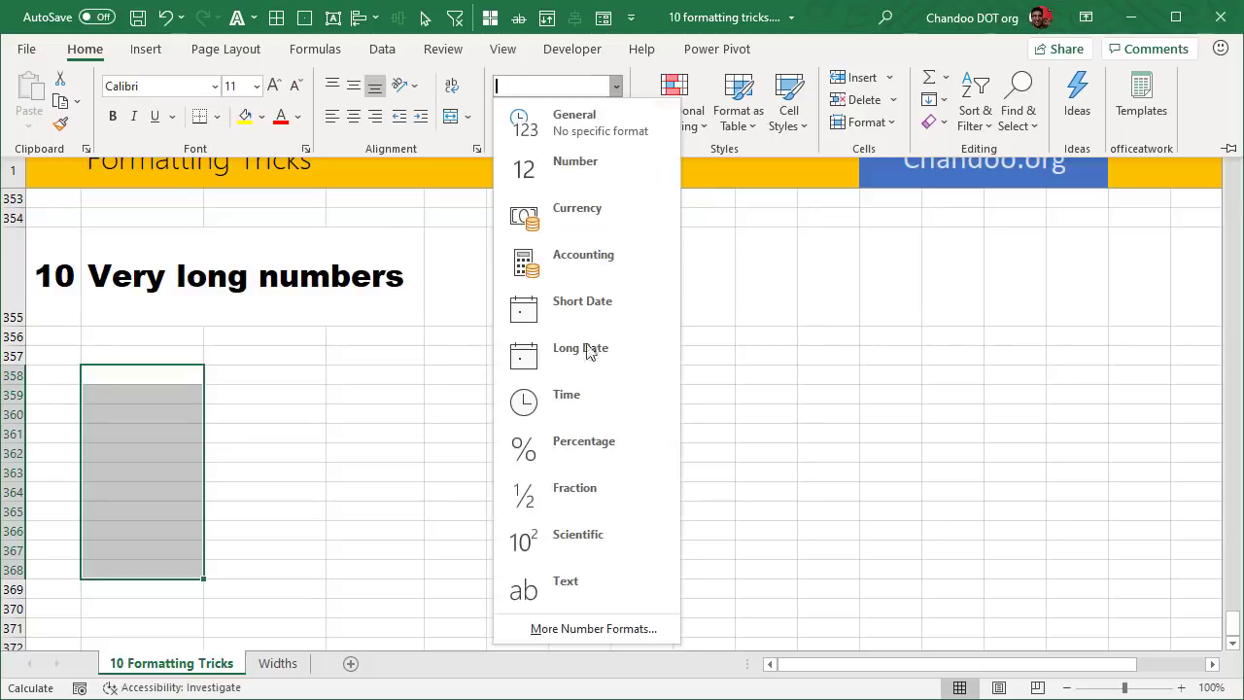
left_click(587, 591)
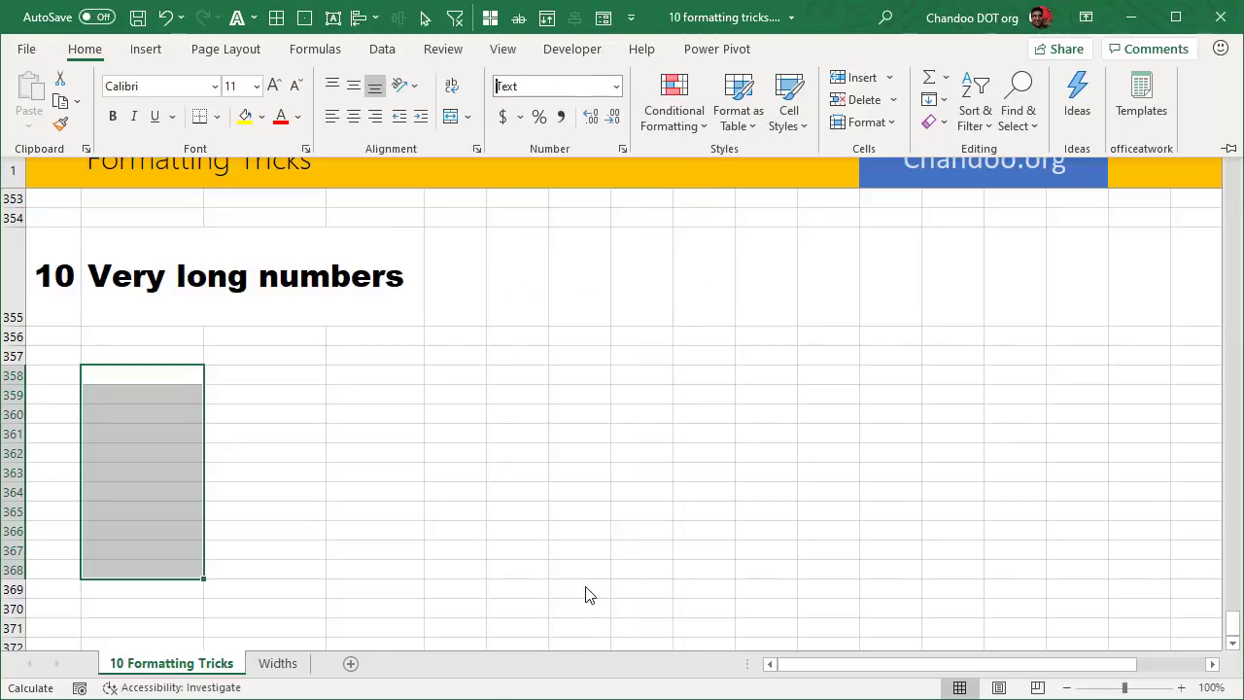
left_click(155, 376)
left_click(155, 376)
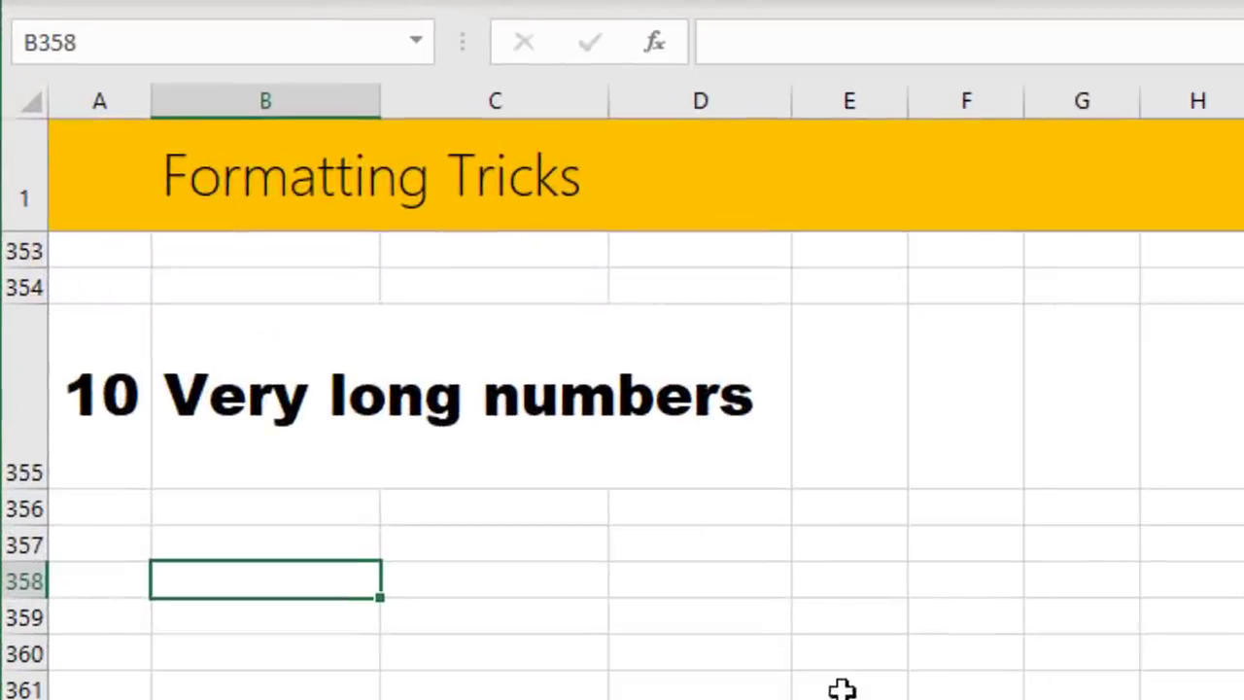
type("123")
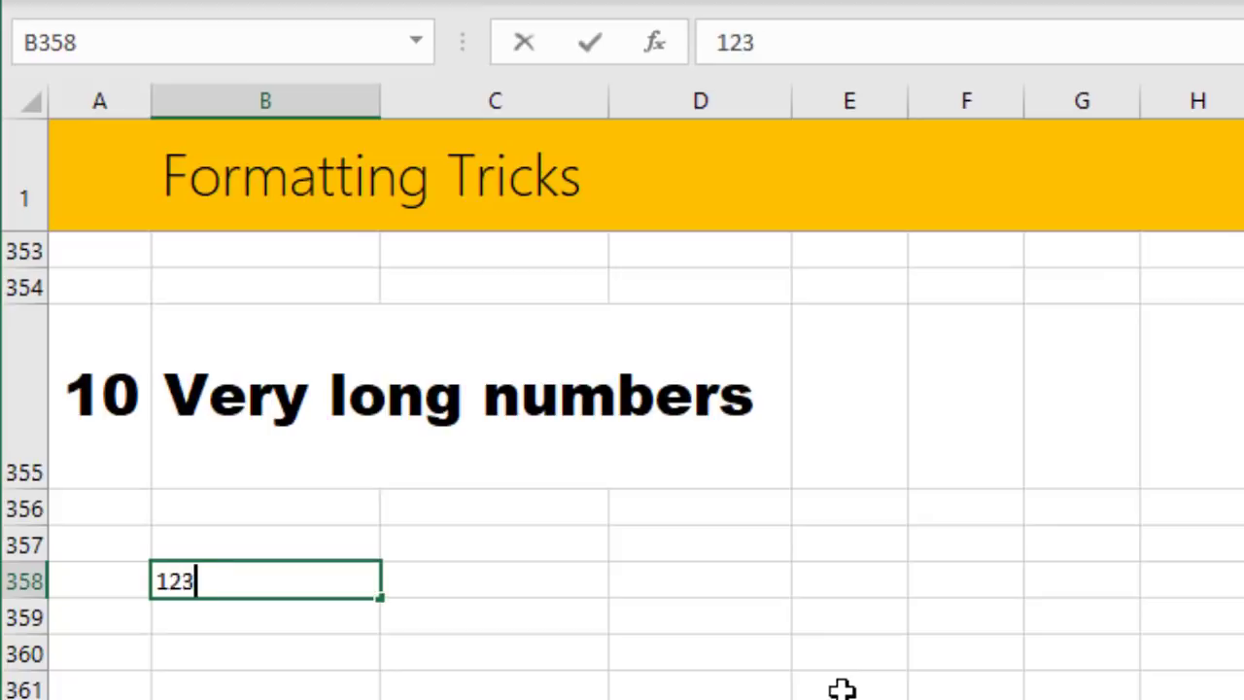
type("4123412")
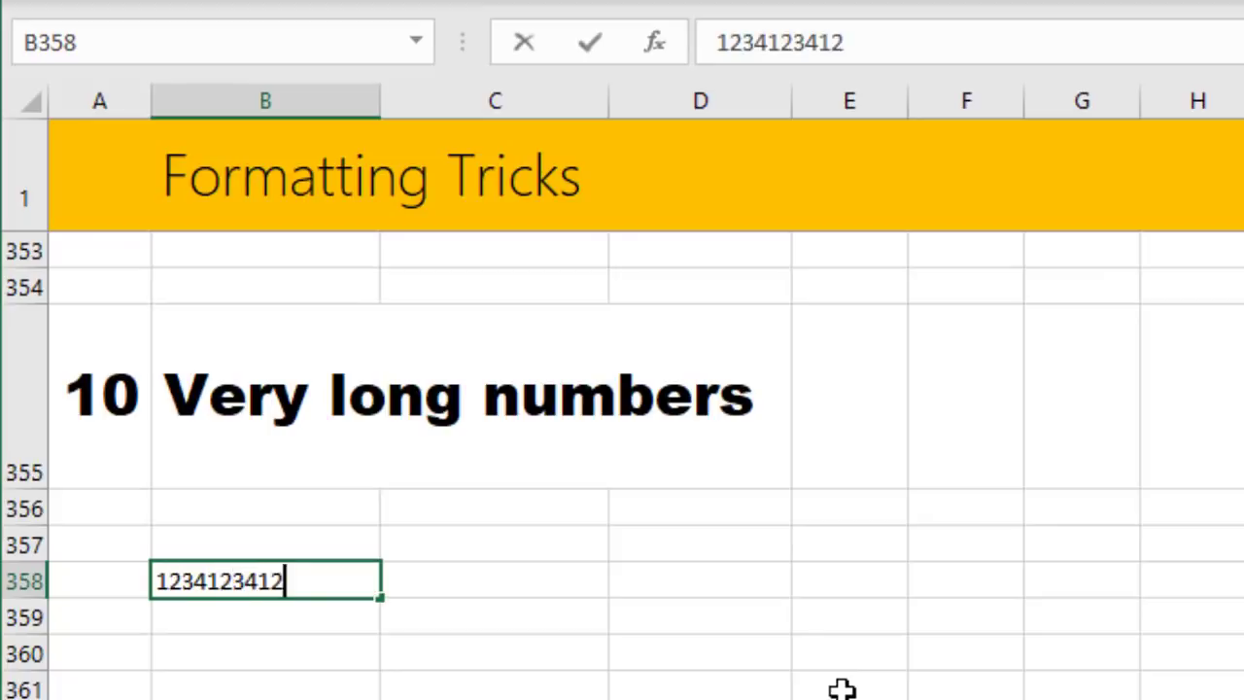
type("345678")
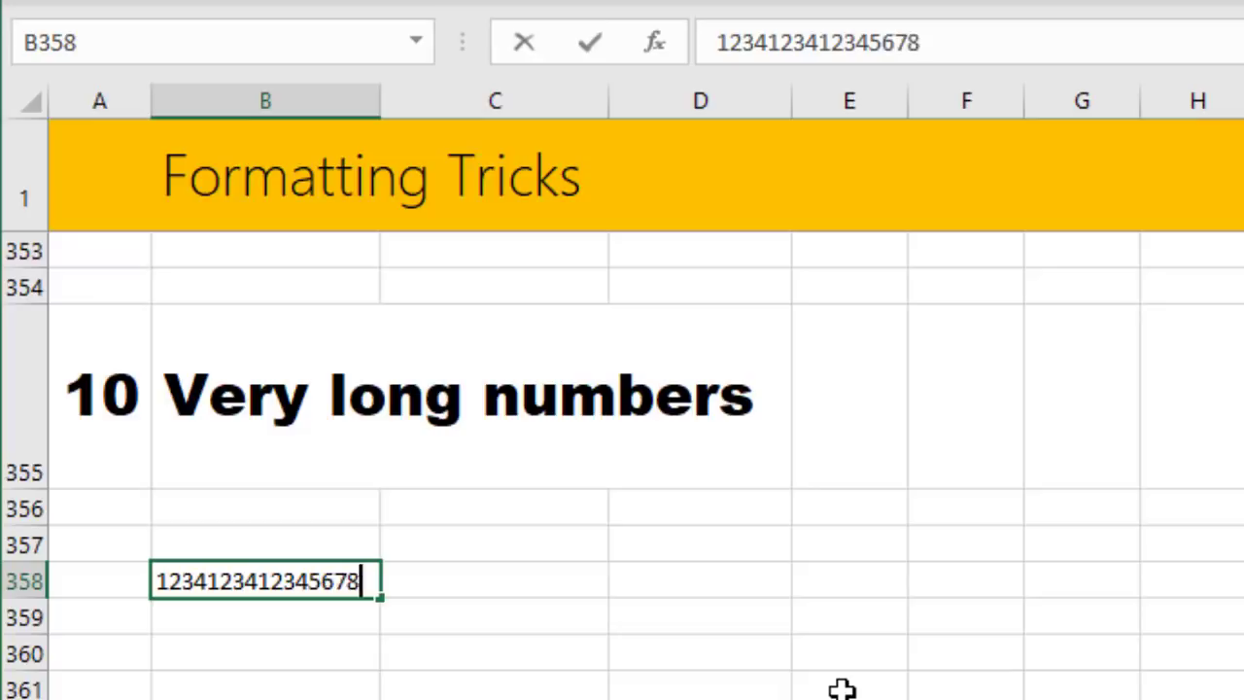
key("Return")
left_click(331, 579)
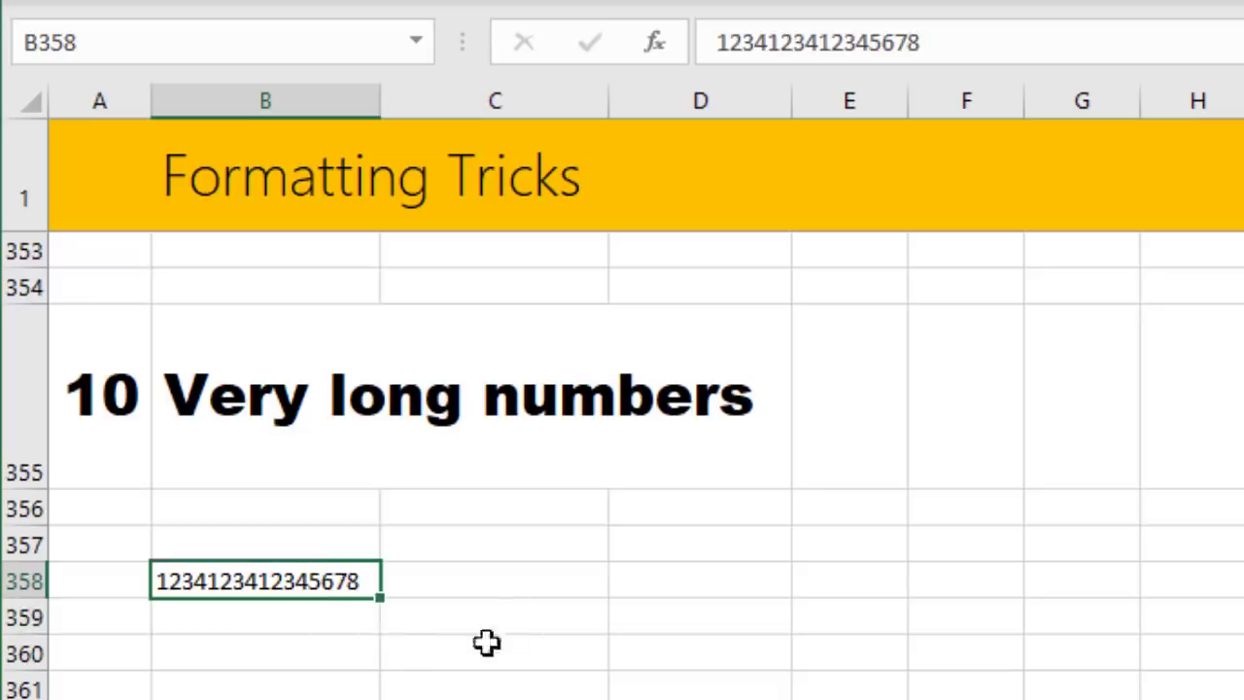
Step: Enter the formula =SUM(B358,10) in D358 to test calculating with the number stored as text
left_click(727, 575)
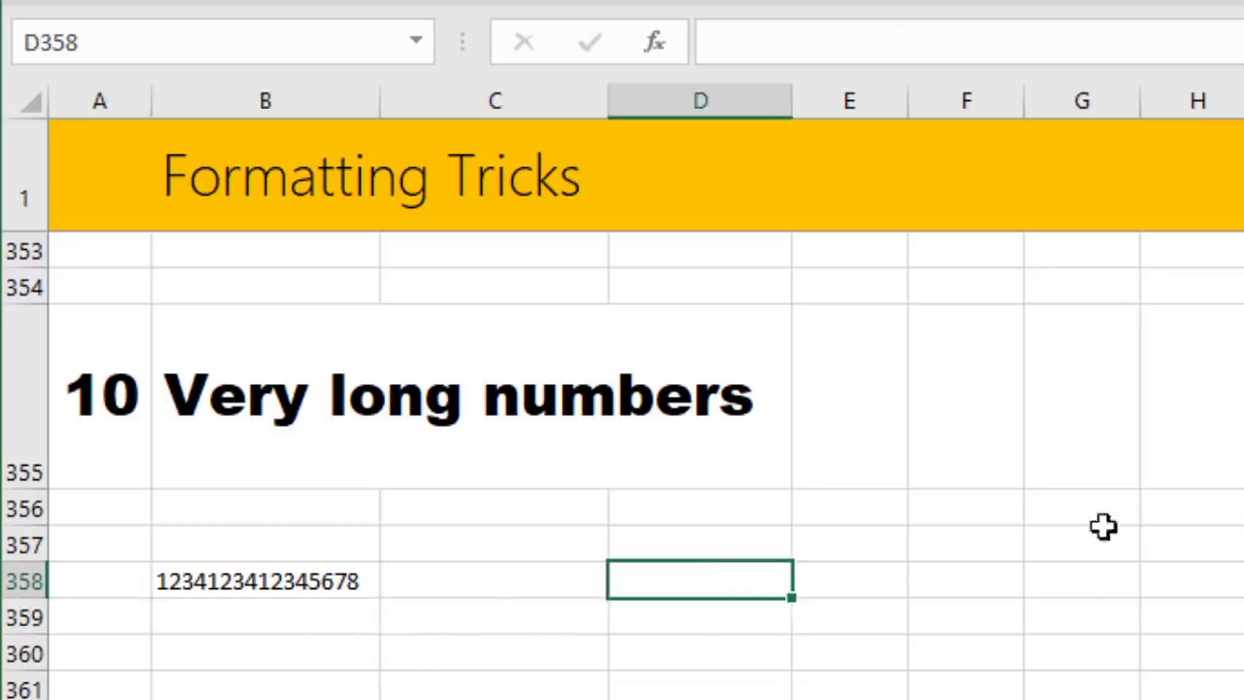
type("=")
key("Left")
key("Left")
key("Left")
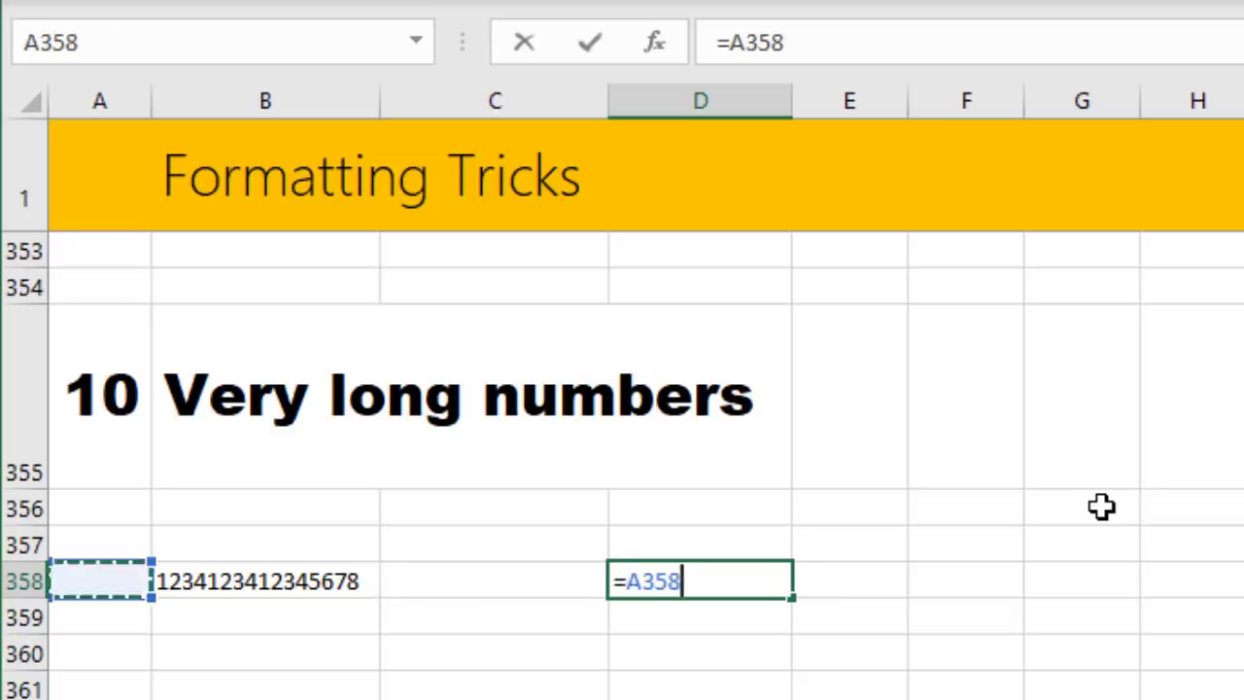
key("Right")
key("BackSpace")
key("BackSpace")
key("BackSpace")
key("BackSpace")
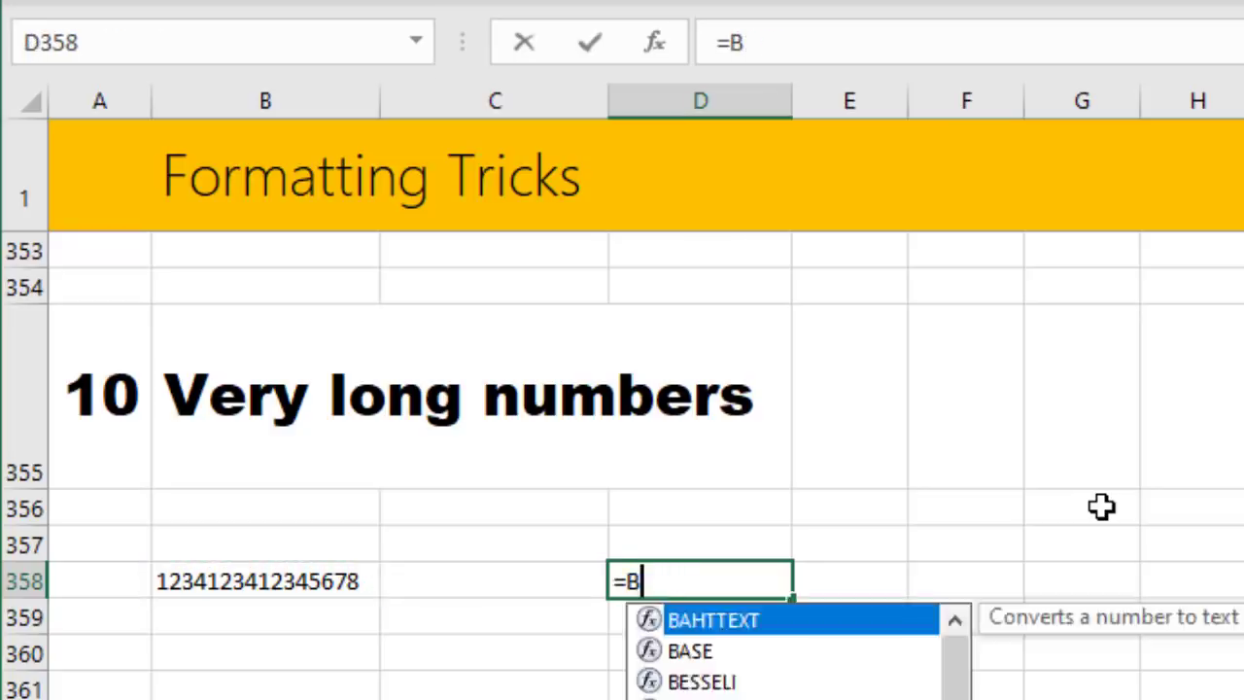
type("sum")
key("Tab")
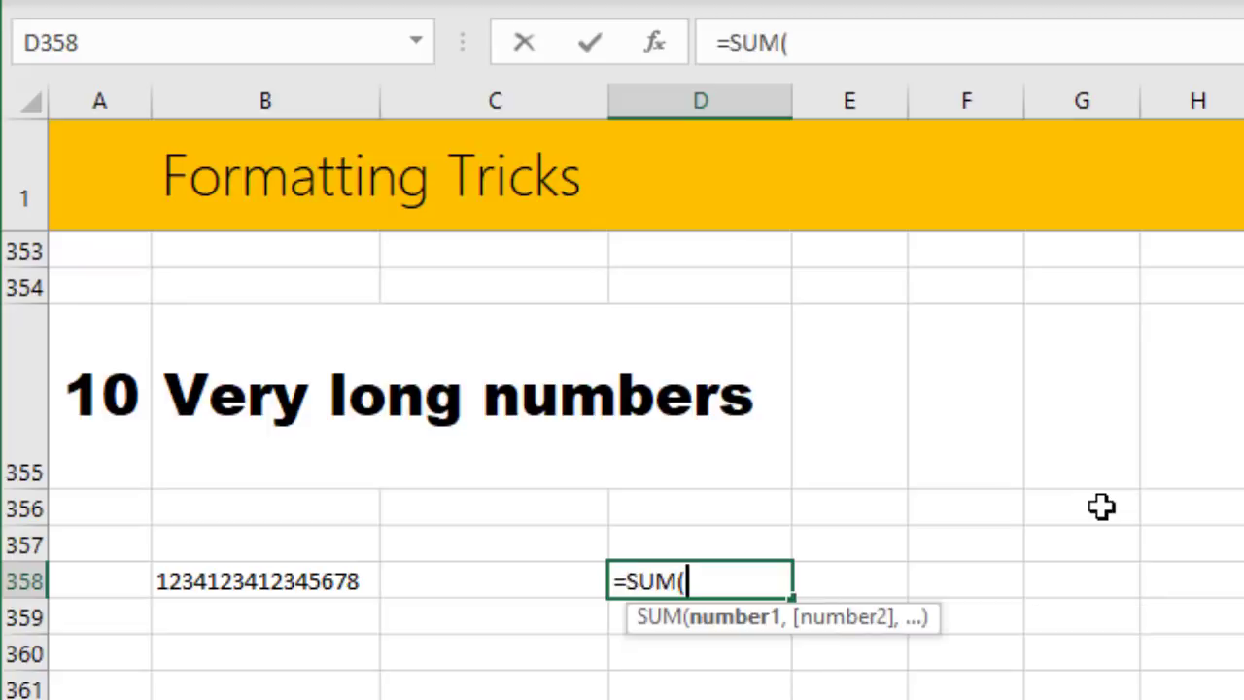
key("Left")
key("Left")
type(",10)")
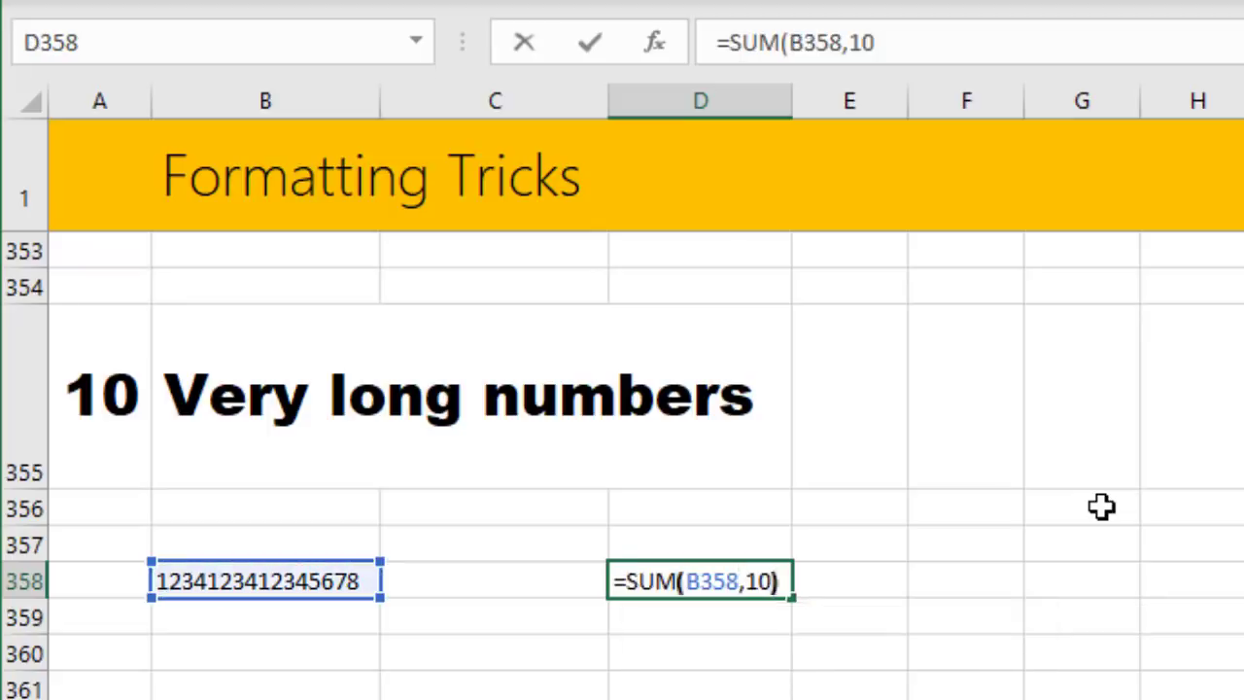
key("Return")
key("Up")
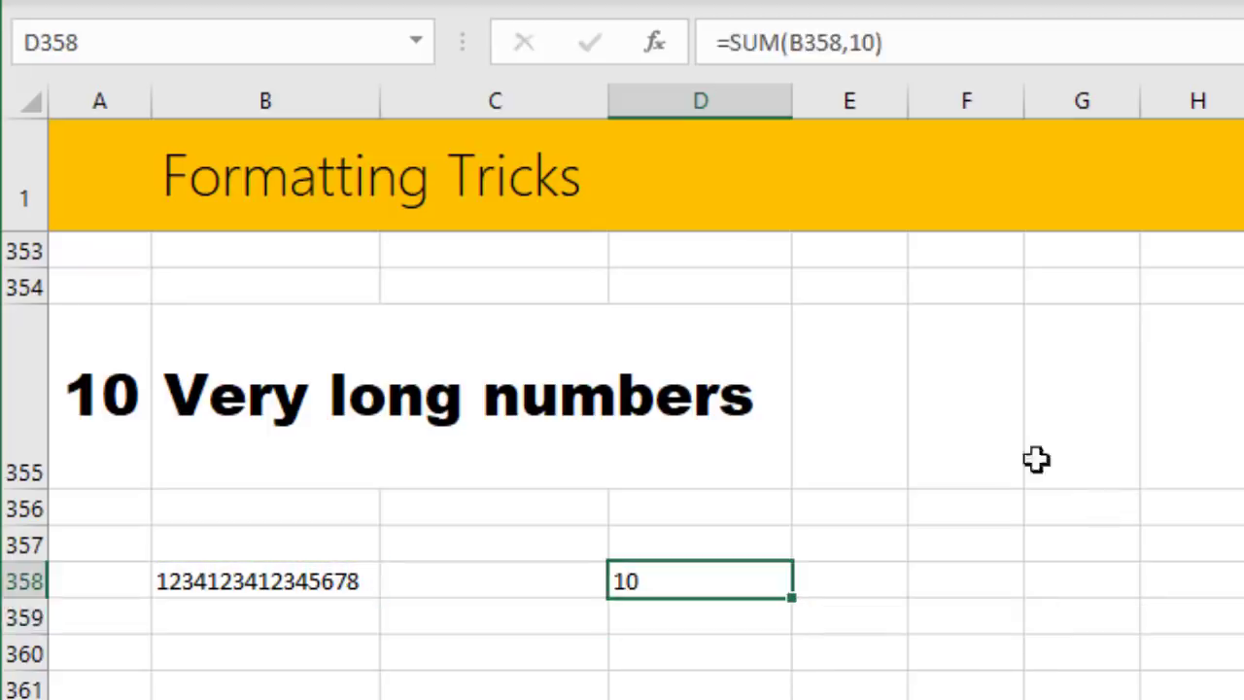
Step: Compare with the number in B358, clear the SUM formula from D358, and return to B358
left_click(272, 585)
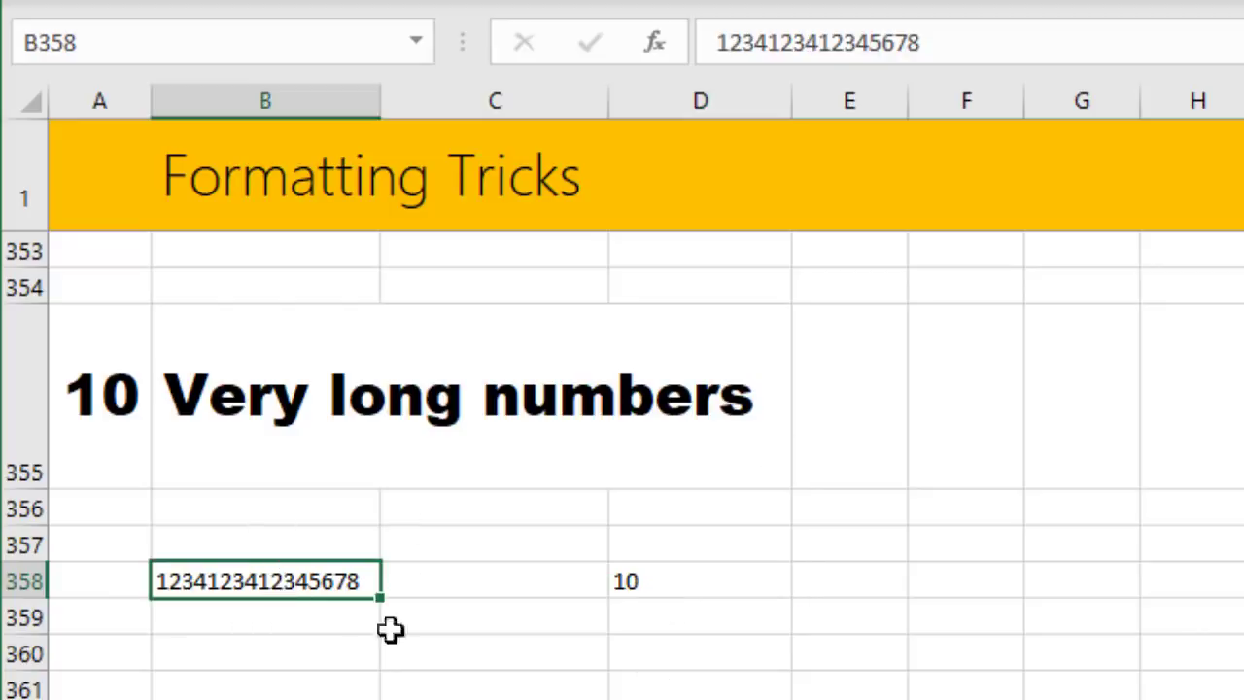
left_click(730, 583)
key("Delete")
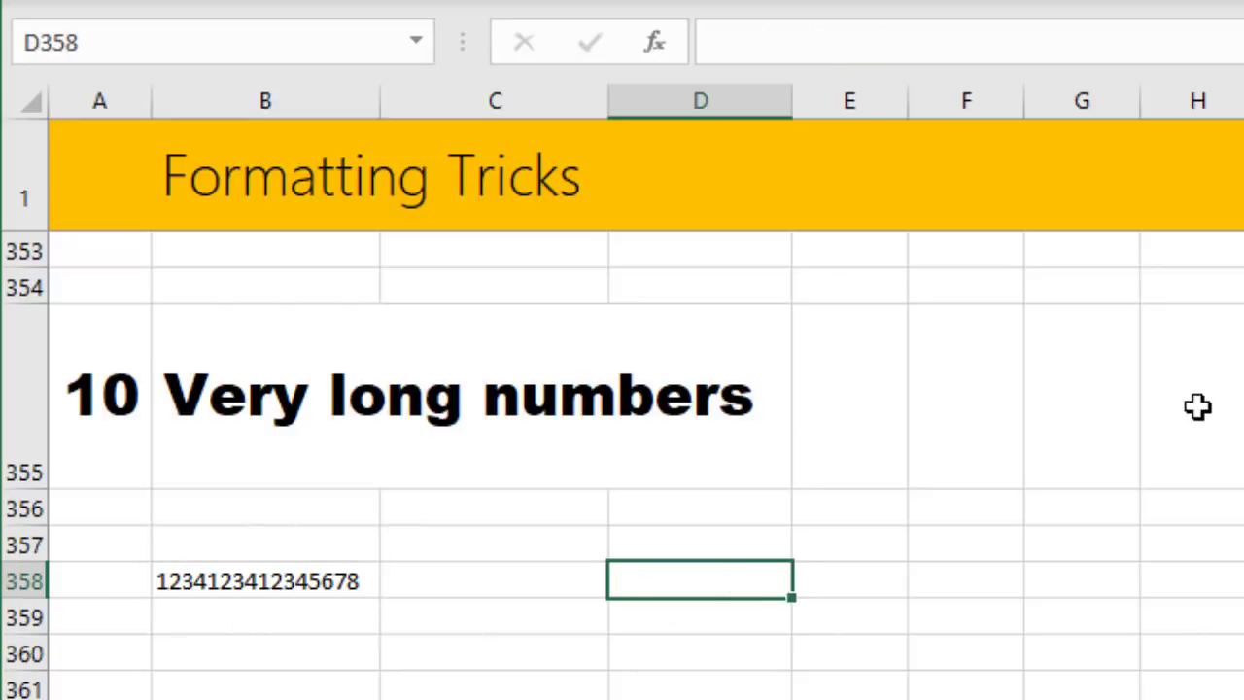
key("Left")
key("Left")
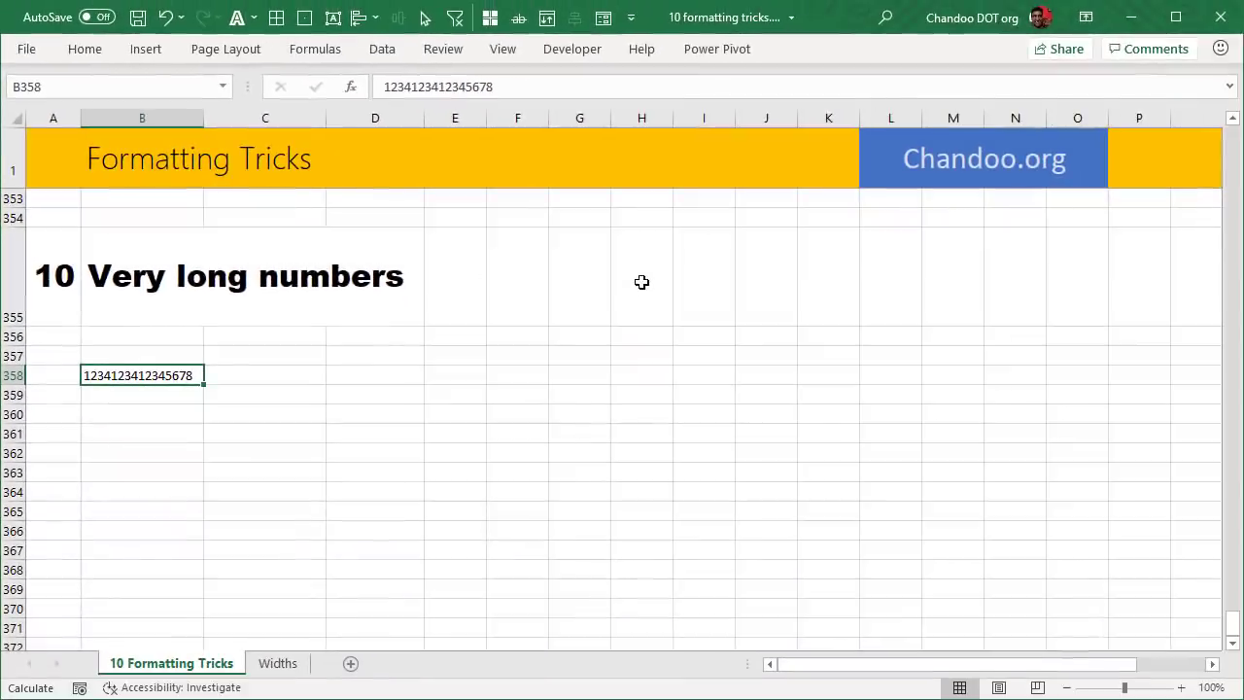
Step: Go back up the worksheet to the earlier formatting trick sections, as far as No decimals > 1
scroll(184, 439, "down", 2)
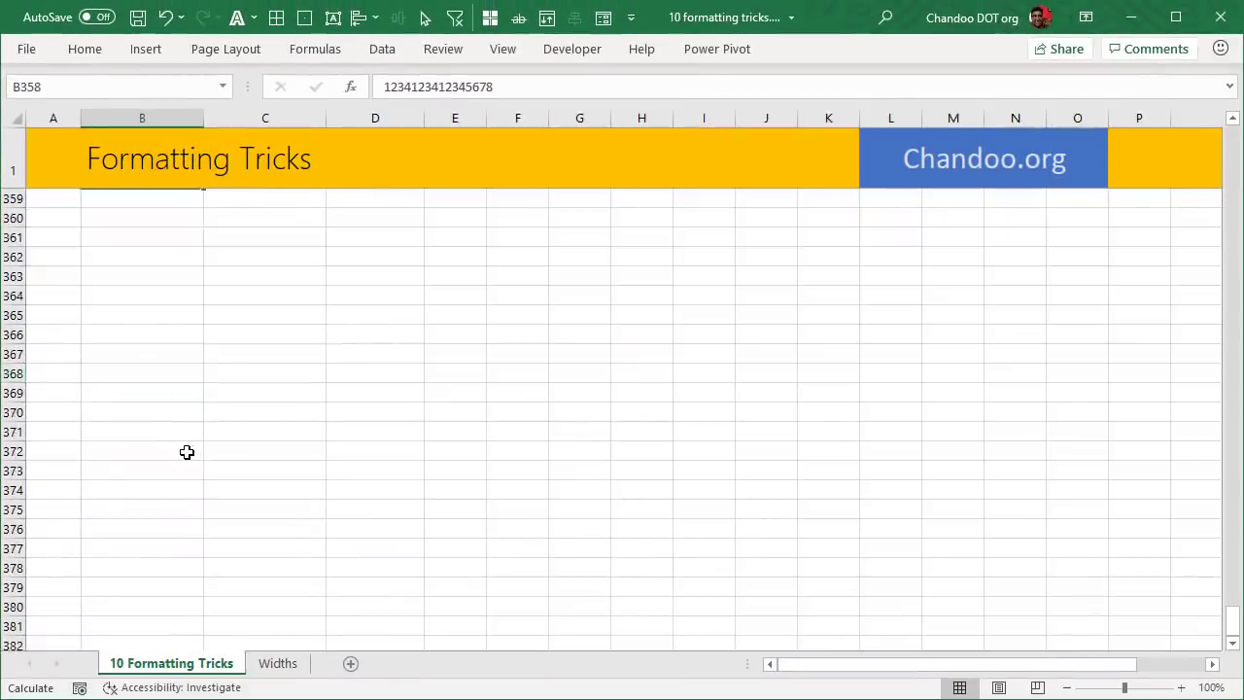
scroll(185, 453, "up", 5)
scroll(472, 532, "up", 9)
scroll(472, 532, "up", 20)
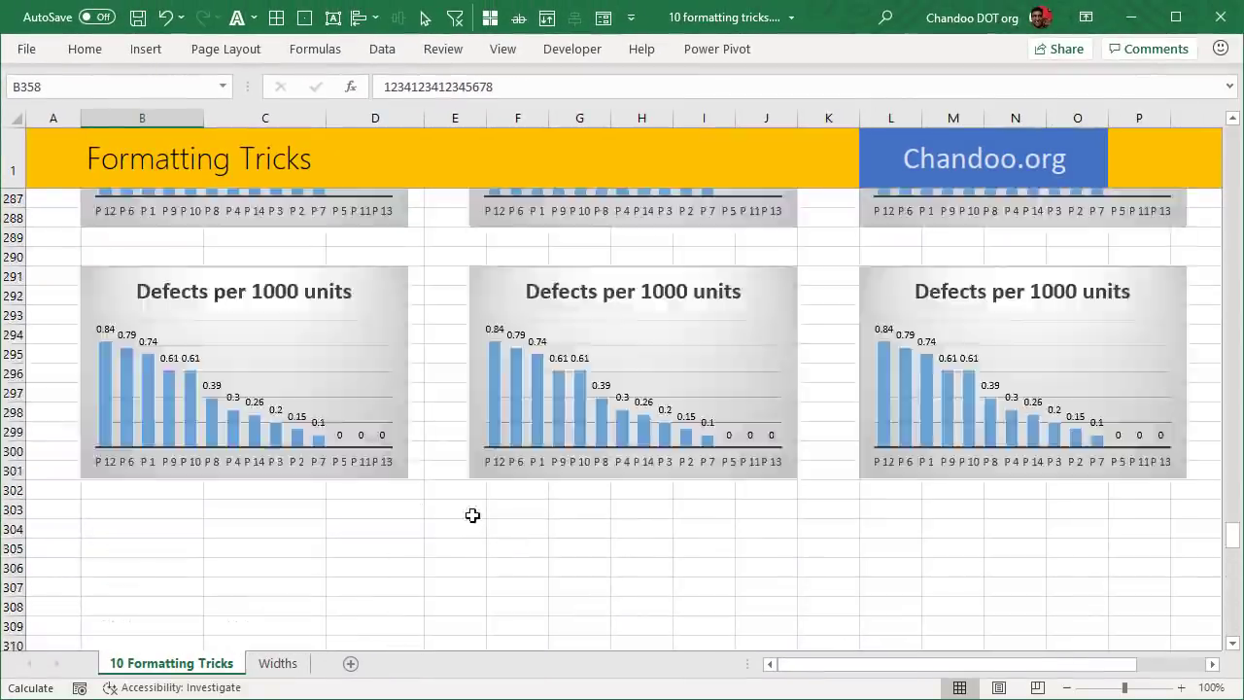
scroll(467, 512, "up", 20)
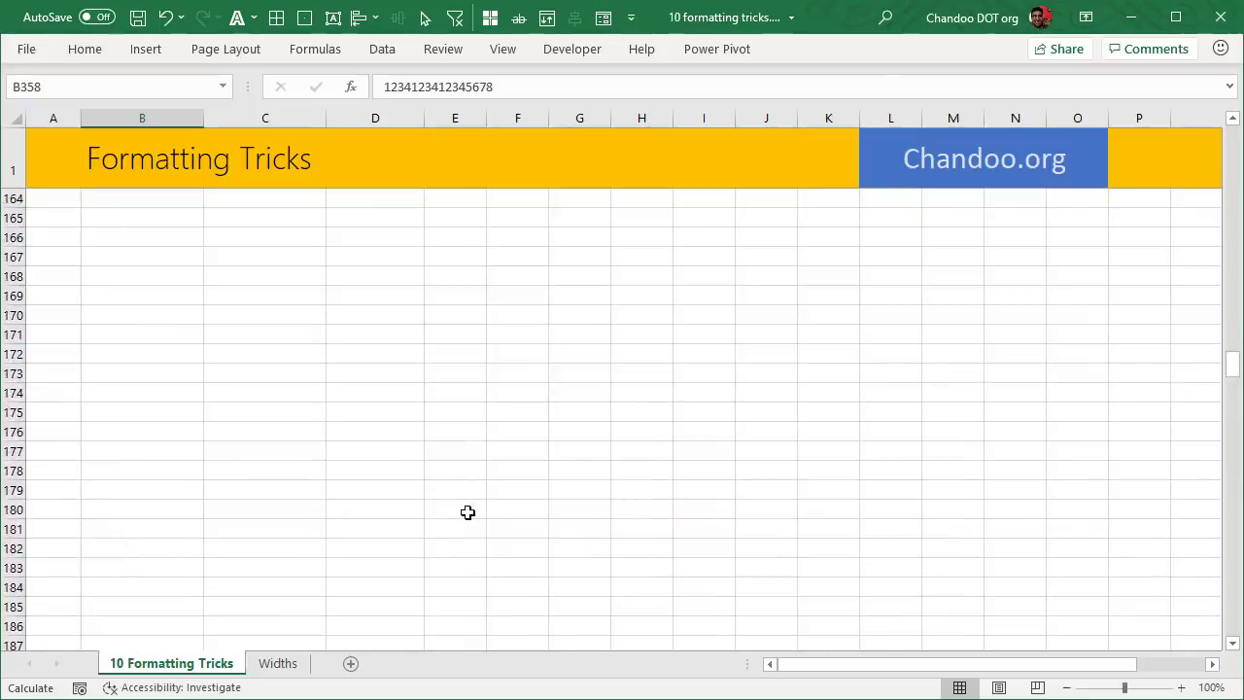
scroll(454, 526, "up", 20)
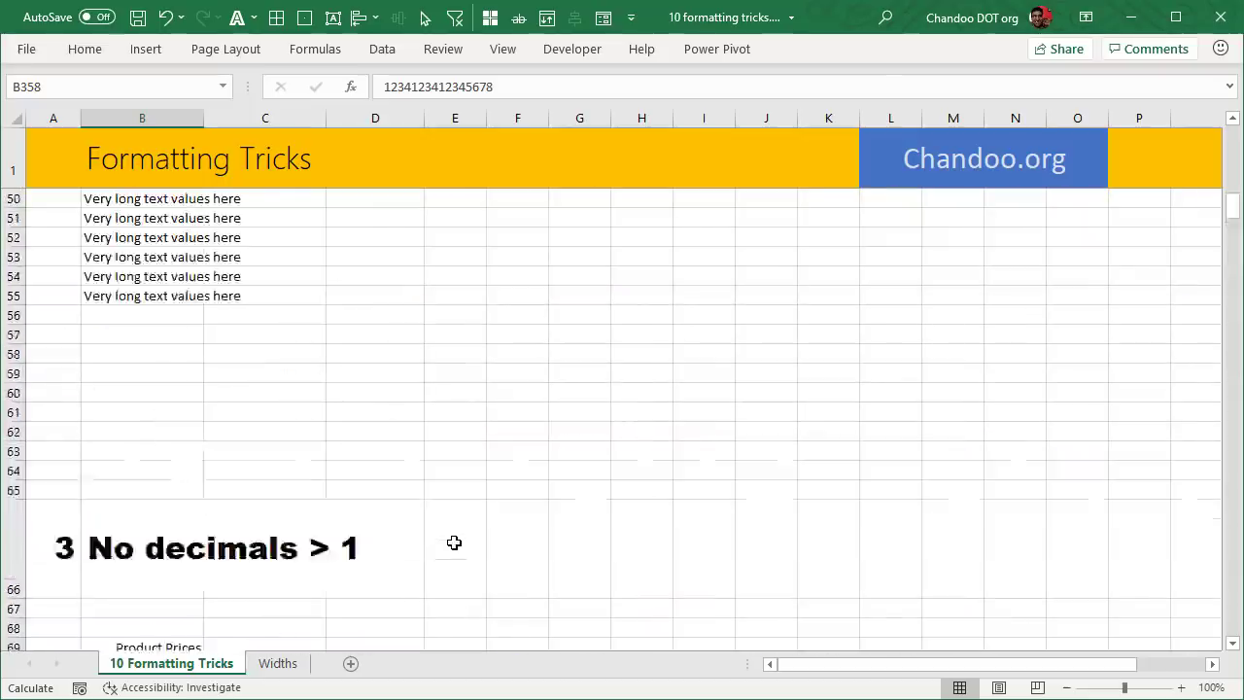